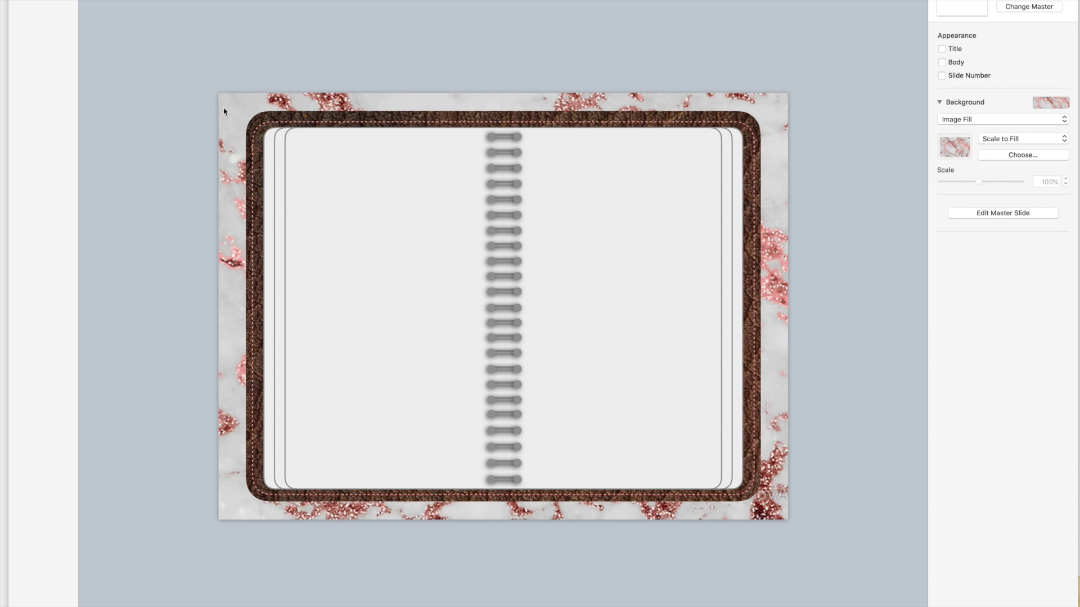
Narrow the stacked page shapes and spiral binding slightly from their right edge
click(269, 159)
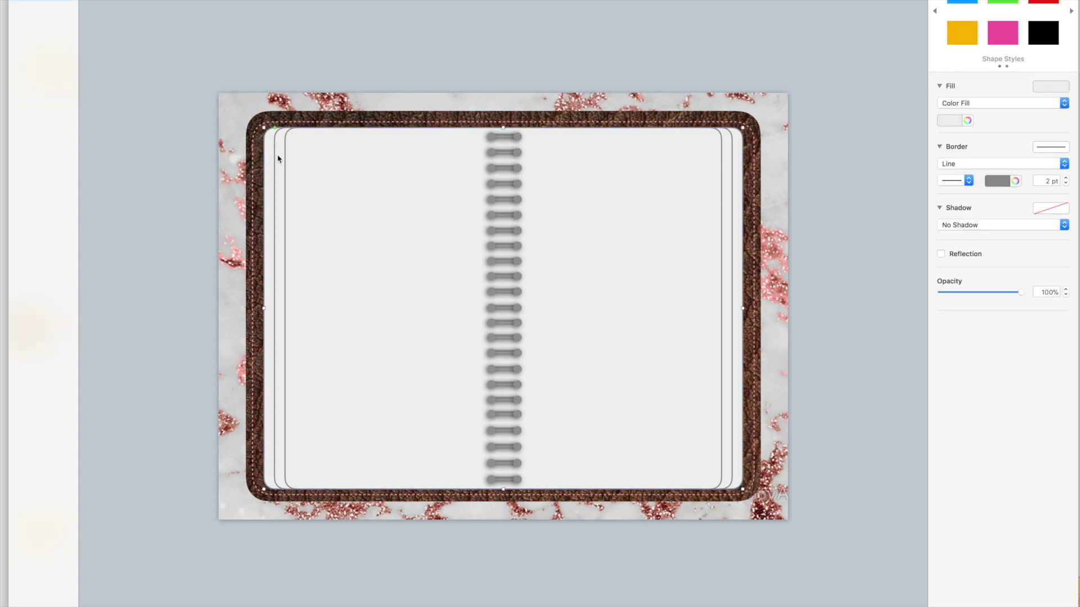
shift+click(280, 159)
shift+click(346, 163)
shift+click(508, 200)
click(886, 298)
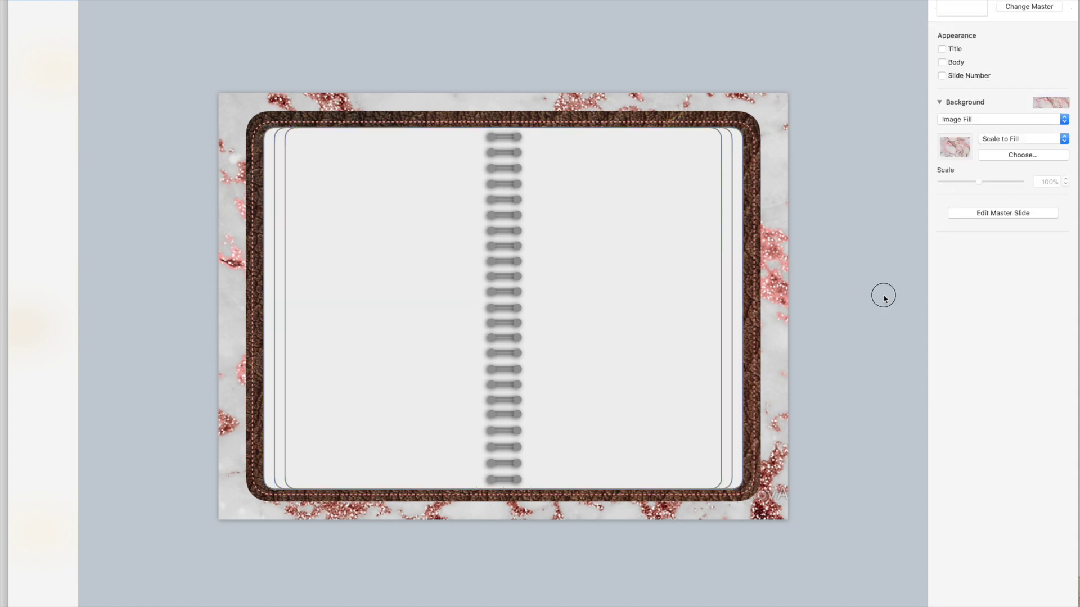
click(274, 275)
shift+click(277, 274)
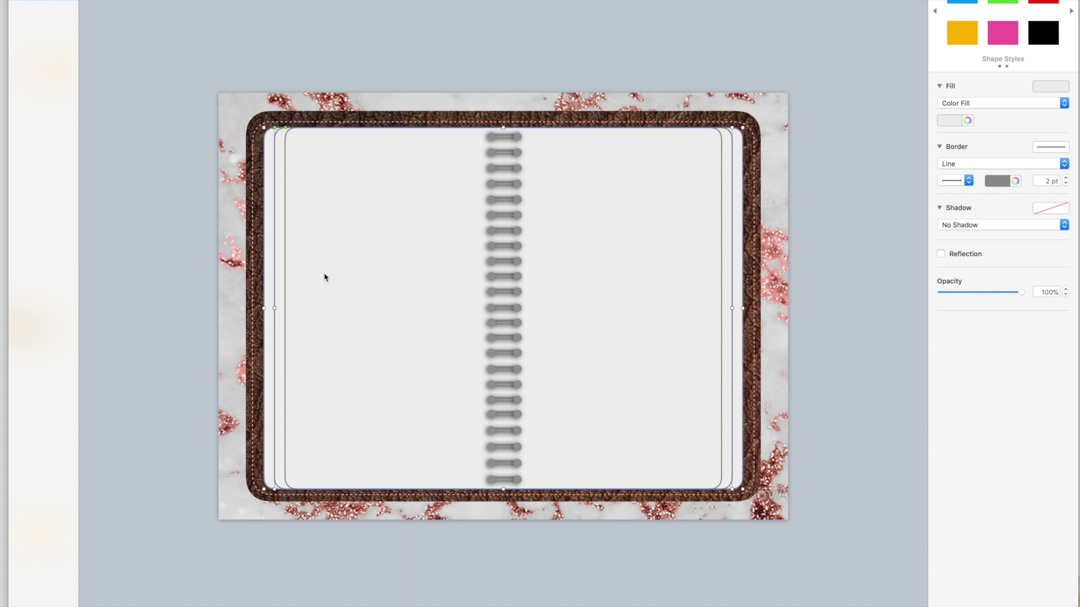
shift+click(512, 301)
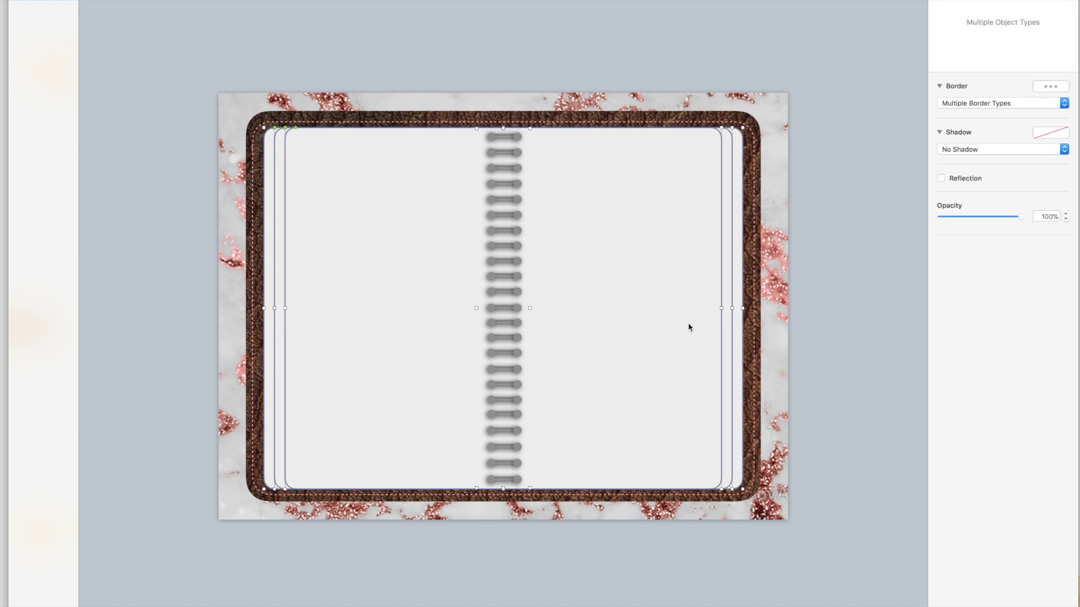
mouse_move(744, 308)
mouse_down()
mouse_move(732, 309)
mouse_move(742, 309)
mouse_up()
click(853, 316)
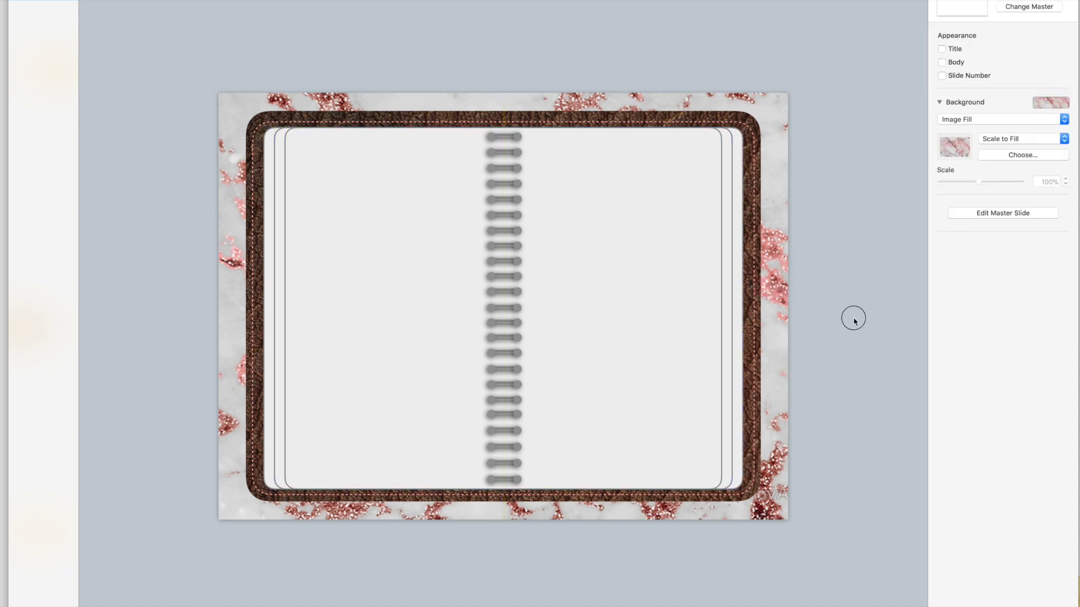
Pull the inner and outer pages' right edges further left, to about 807 × 651 pt
click(722, 314)
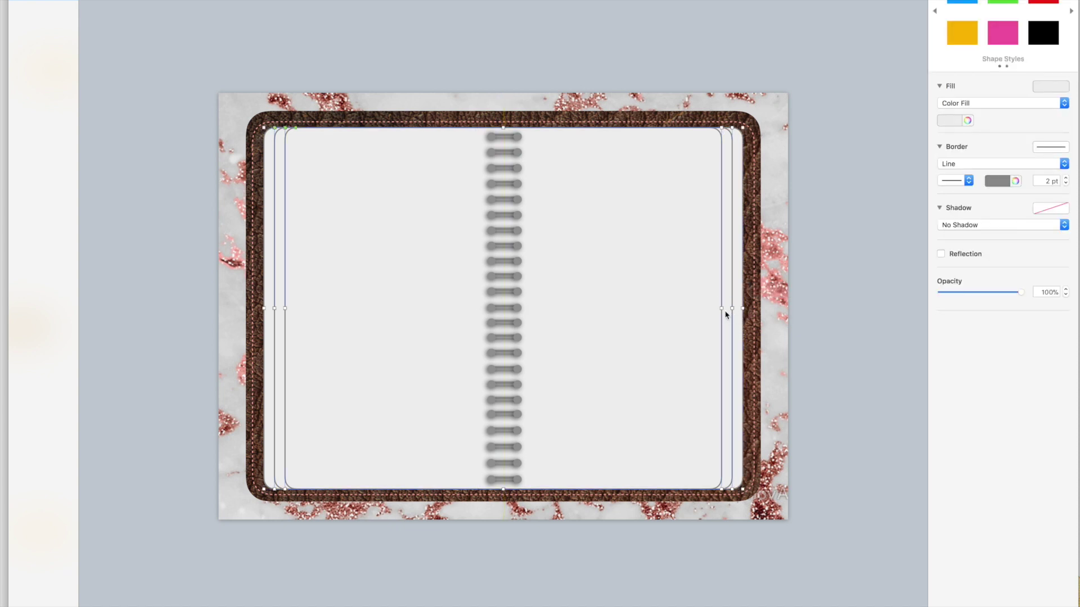
key(super+a)
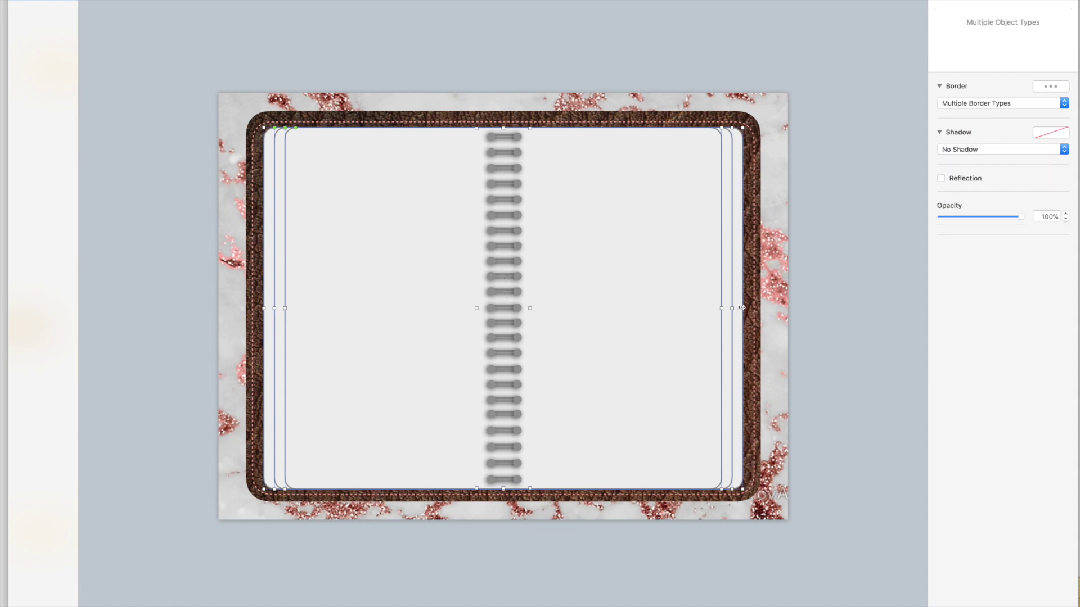
drag(742, 308, 733, 307)
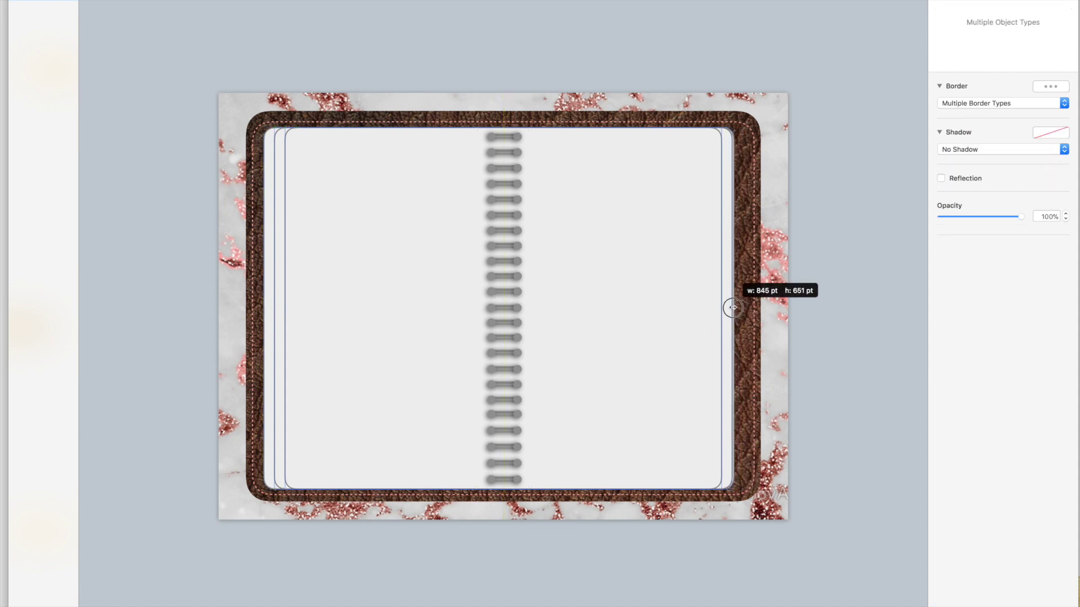
click(838, 332)
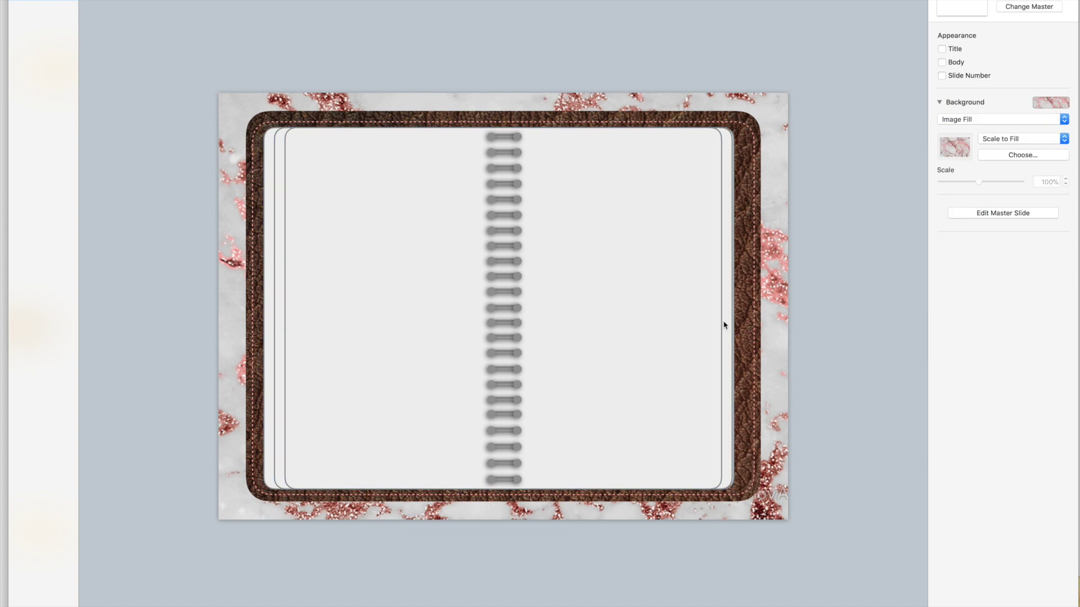
click(725, 321)
drag(732, 308, 715, 307)
click(812, 334)
click(727, 325)
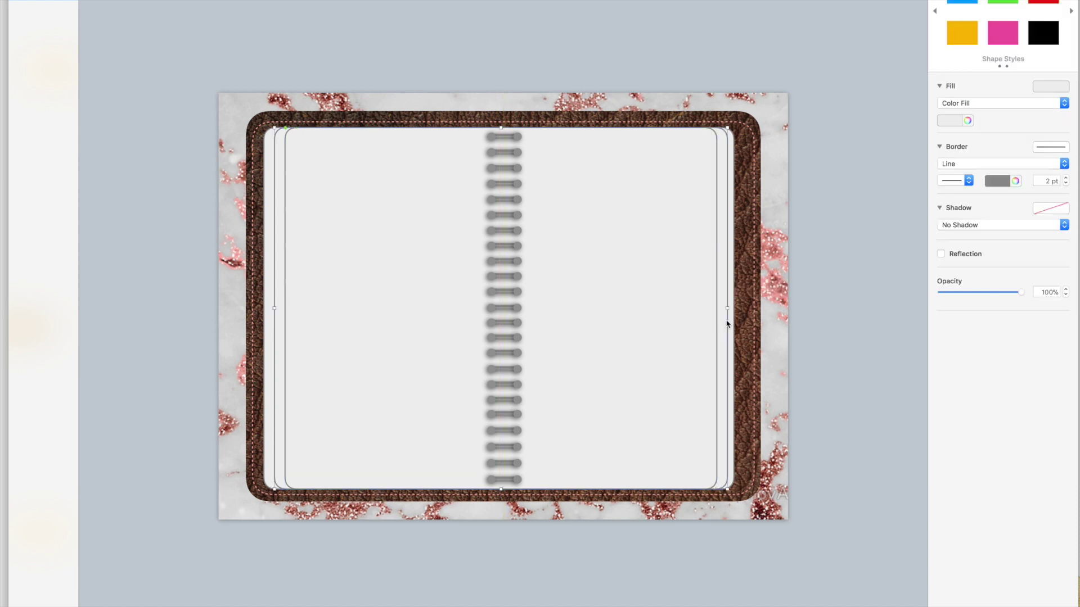
drag(726, 308, 729, 308)
click(822, 333)
click(731, 322)
click(854, 334)
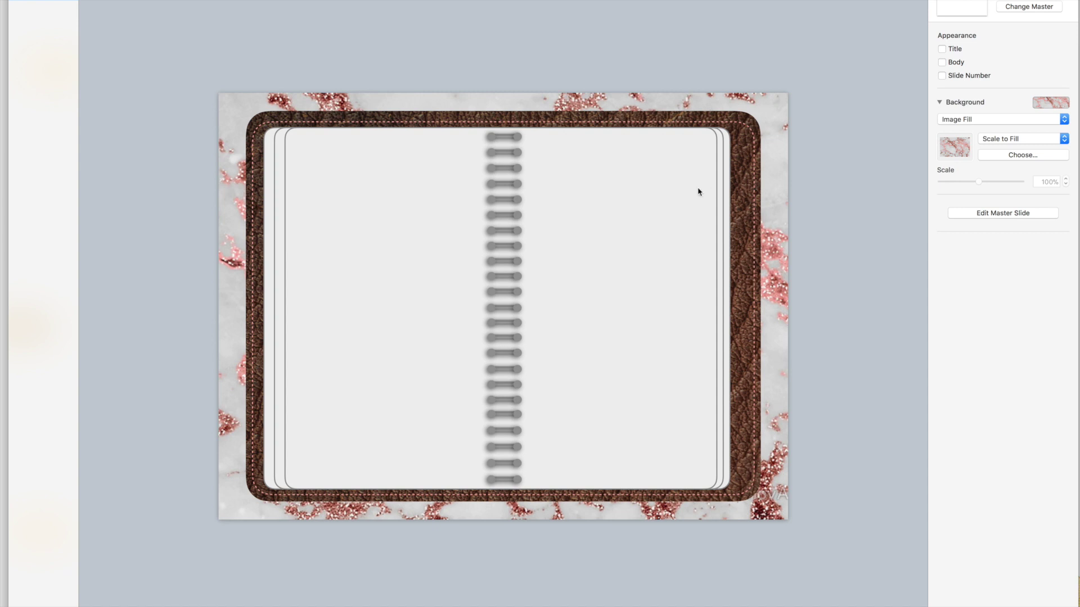
click(270, 257)
Move the page shapes' left edges rightward to re-fit them inside the leather cover
drag(264, 308, 278, 308)
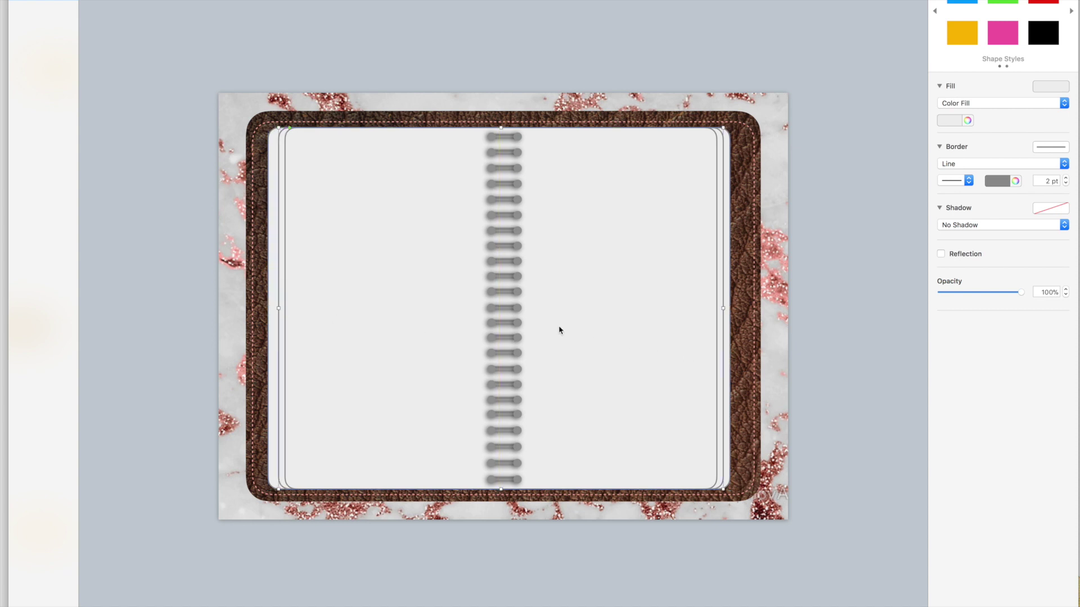
click(142, 310)
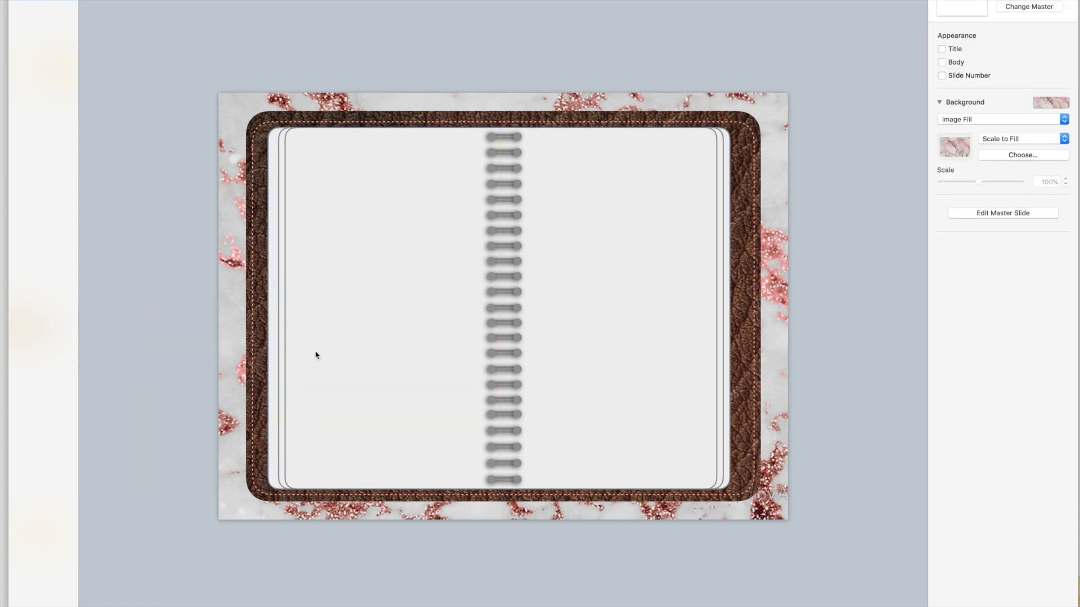
click(270, 332)
drag(270, 310, 272, 308)
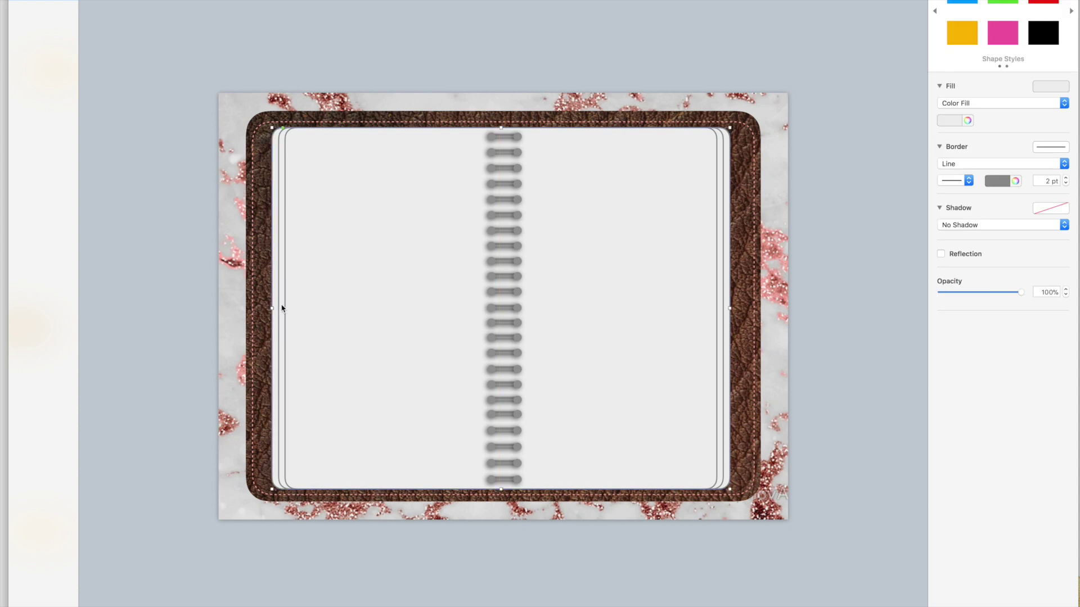
shift+click(285, 307)
shift+click(299, 309)
shift+click(276, 313)
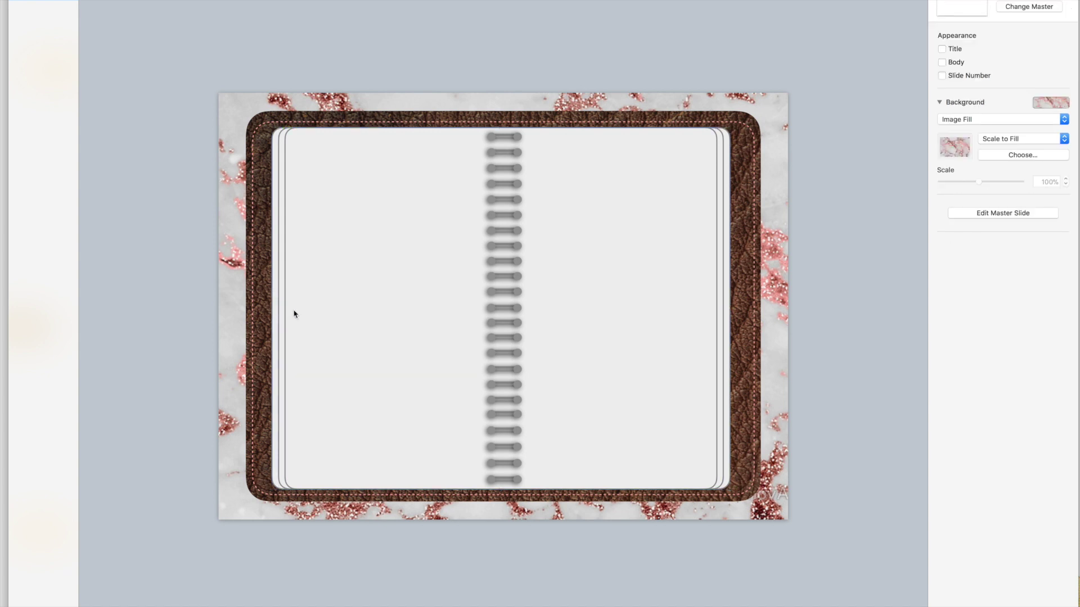
Nudge the outer page shape slightly right so layered edges show on both sides
click(276, 148)
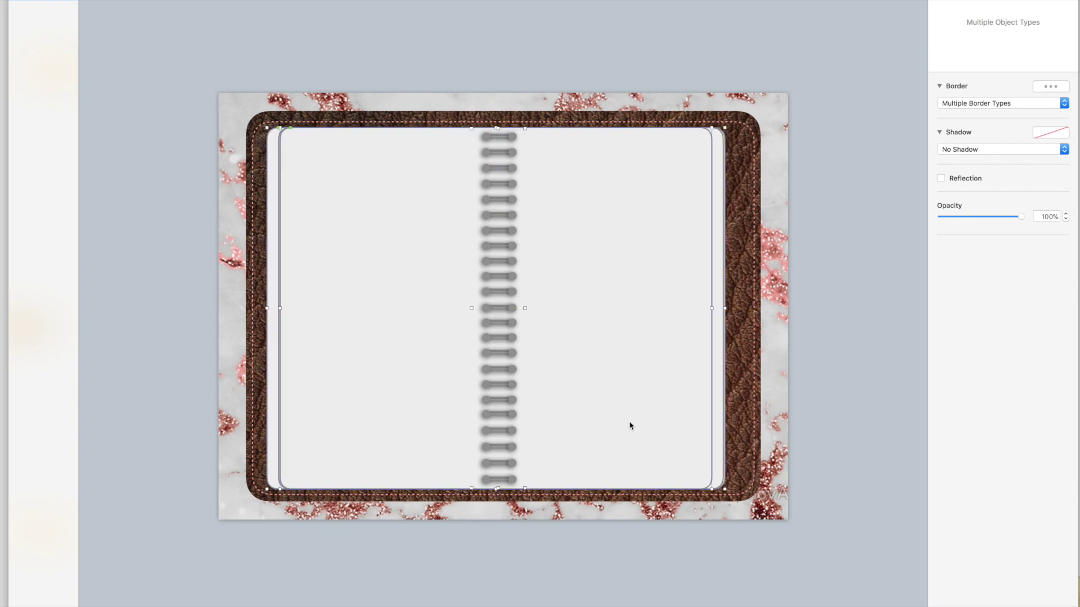
click(725, 487)
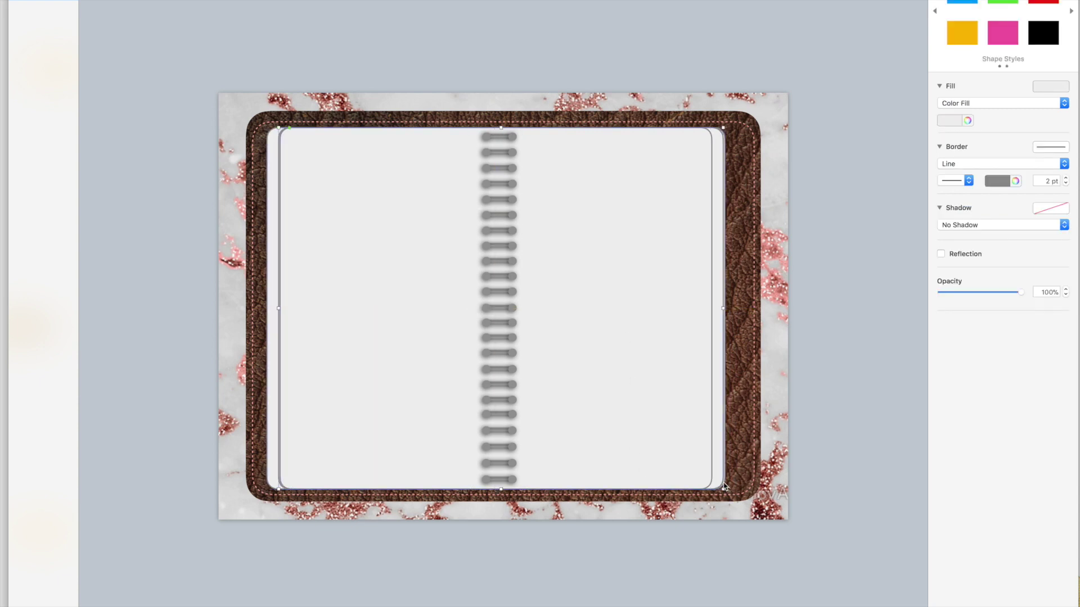
drag(268, 452, 309, 440)
click(278, 444)
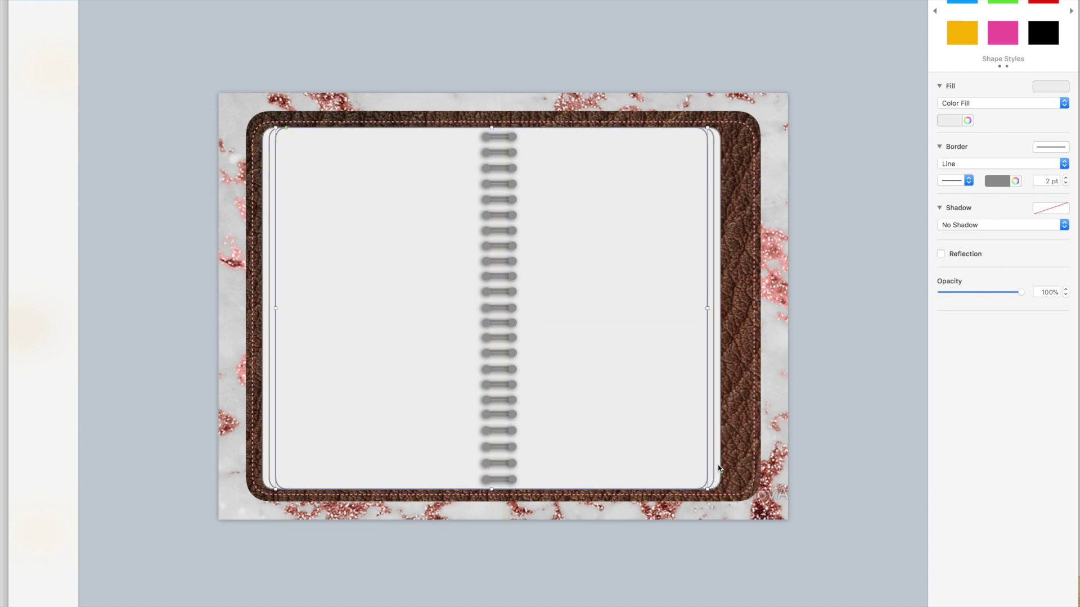
Insert a rounded square and place it at the notebook page's top-right corner
click(861, 448)
click(130, 0)
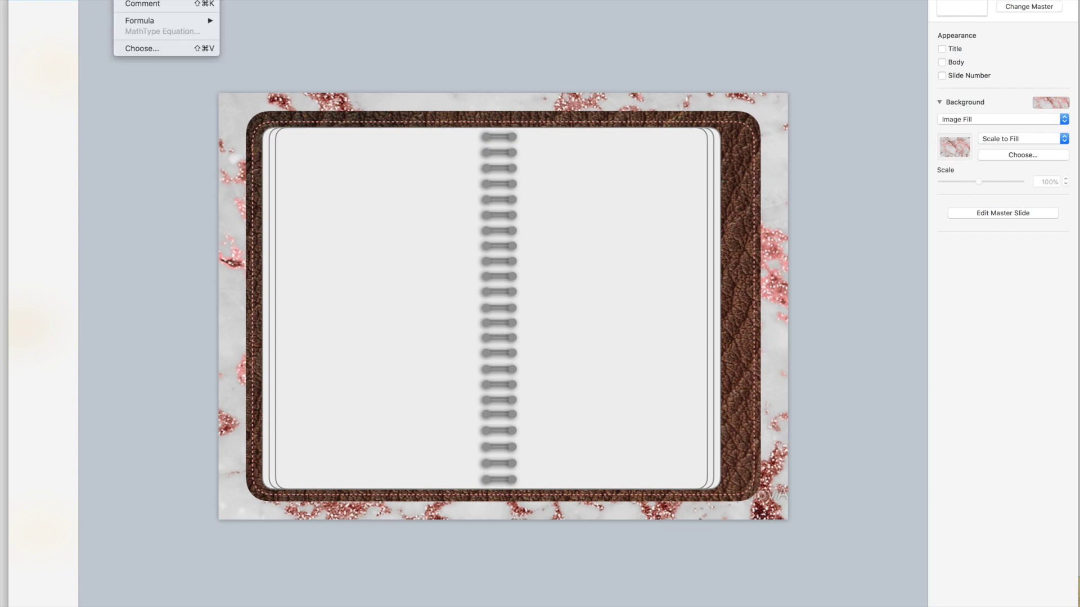
mouse_move(167, 0)
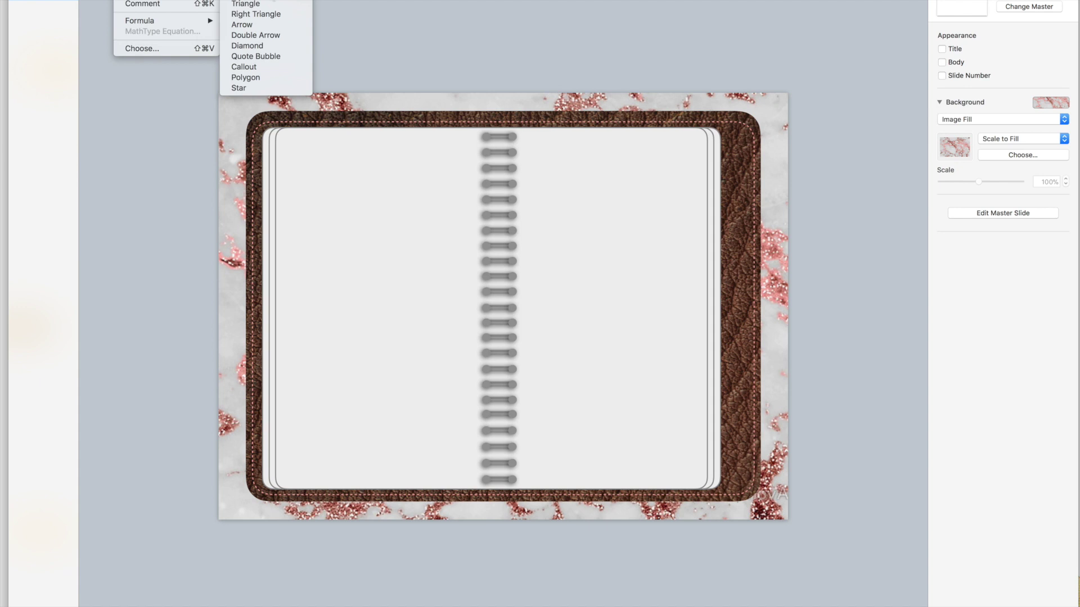
click(247, 0)
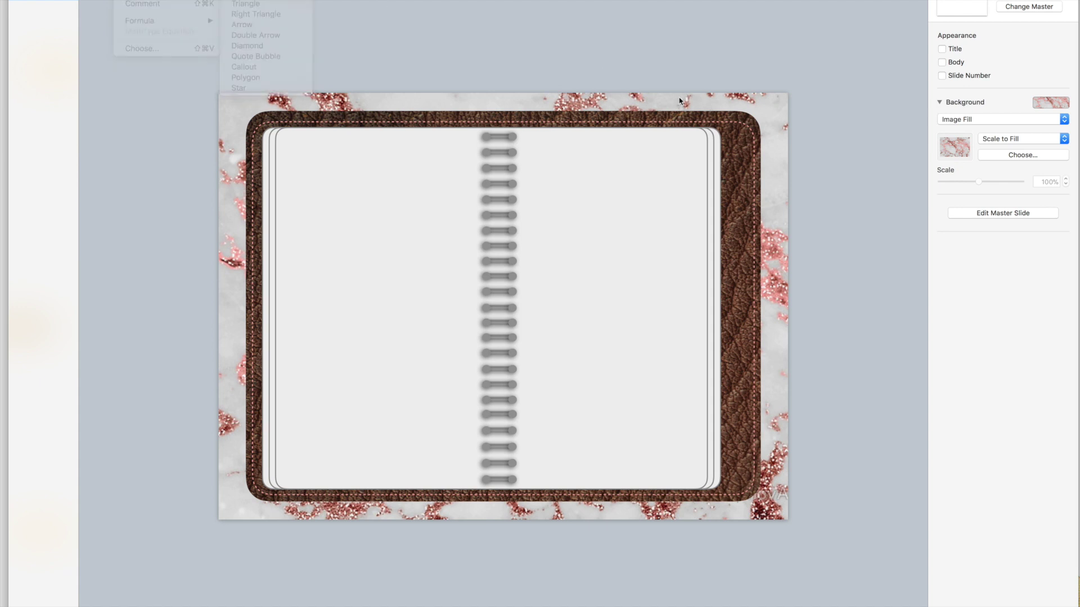
drag(503, 307, 720, 162)
click(829, 191)
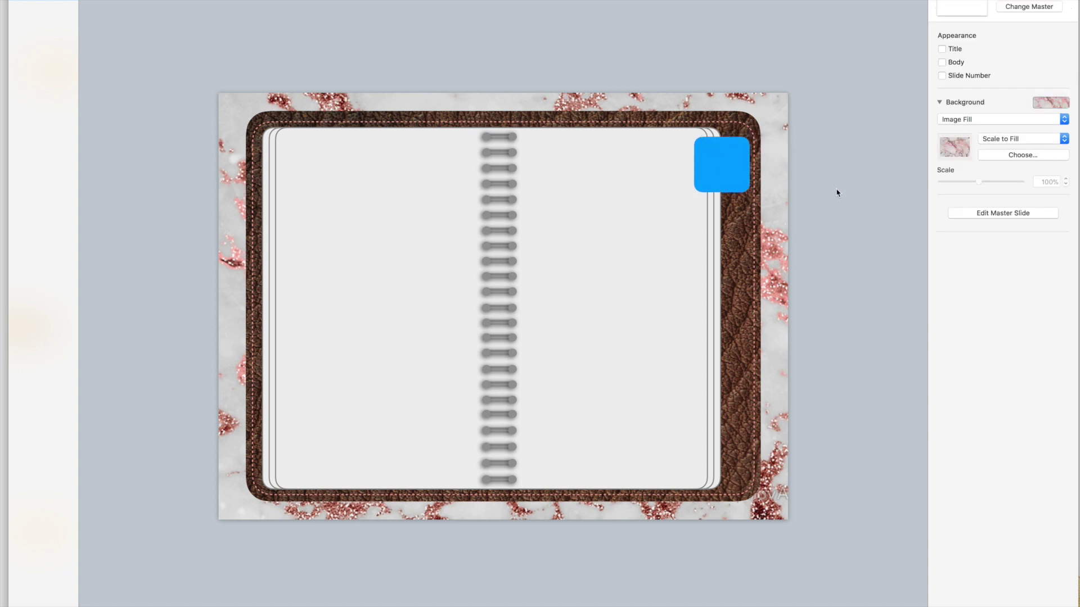
Fill the tab with a salmon pink sampled from the page's glitter using the eyedropper
right_click(723, 165)
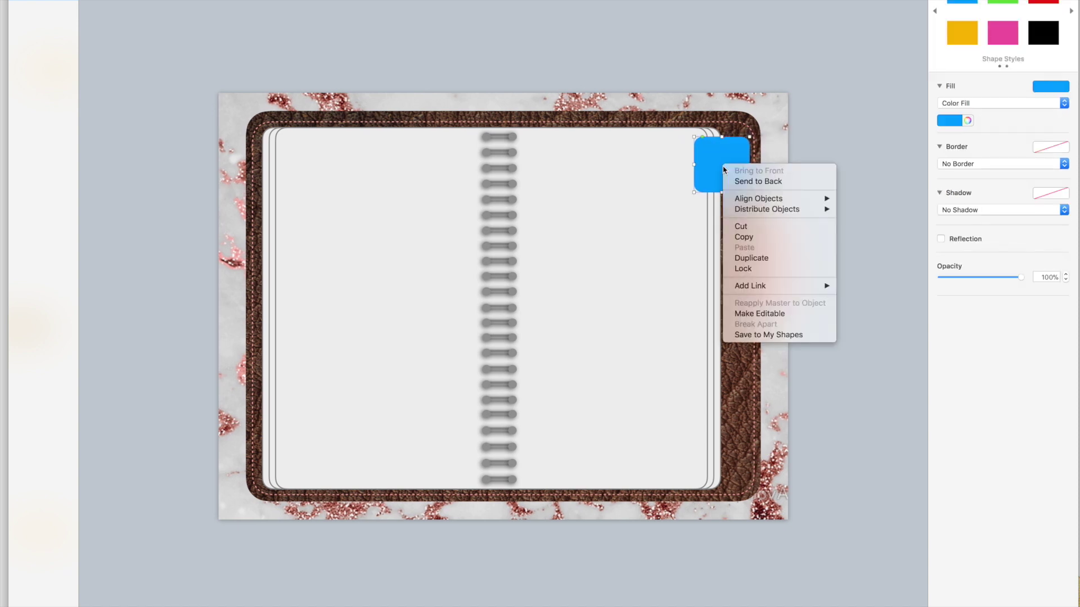
mouse_move(809, 285)
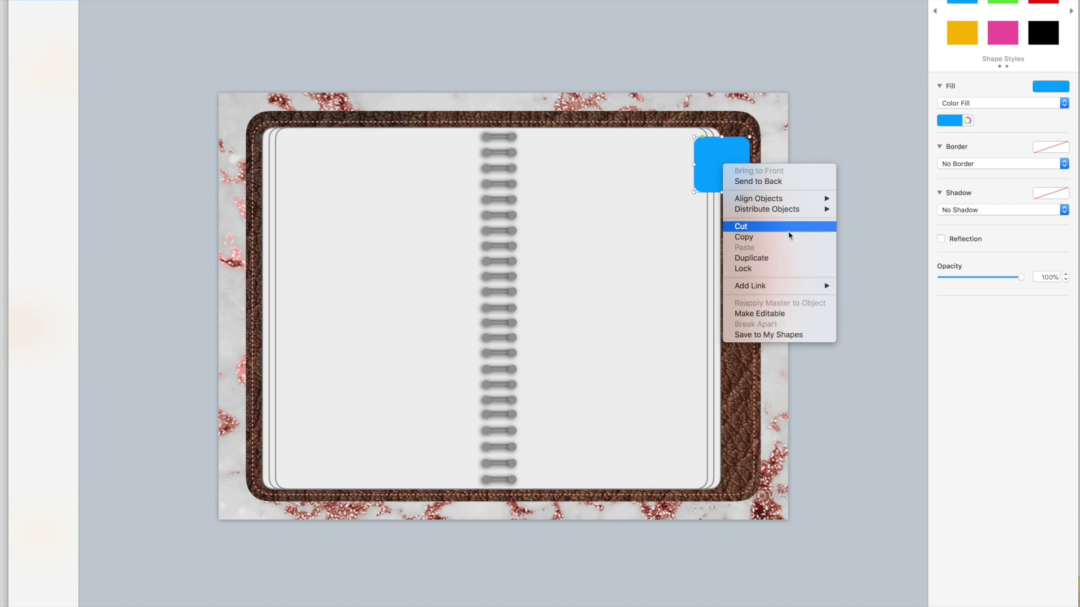
click(707, 172)
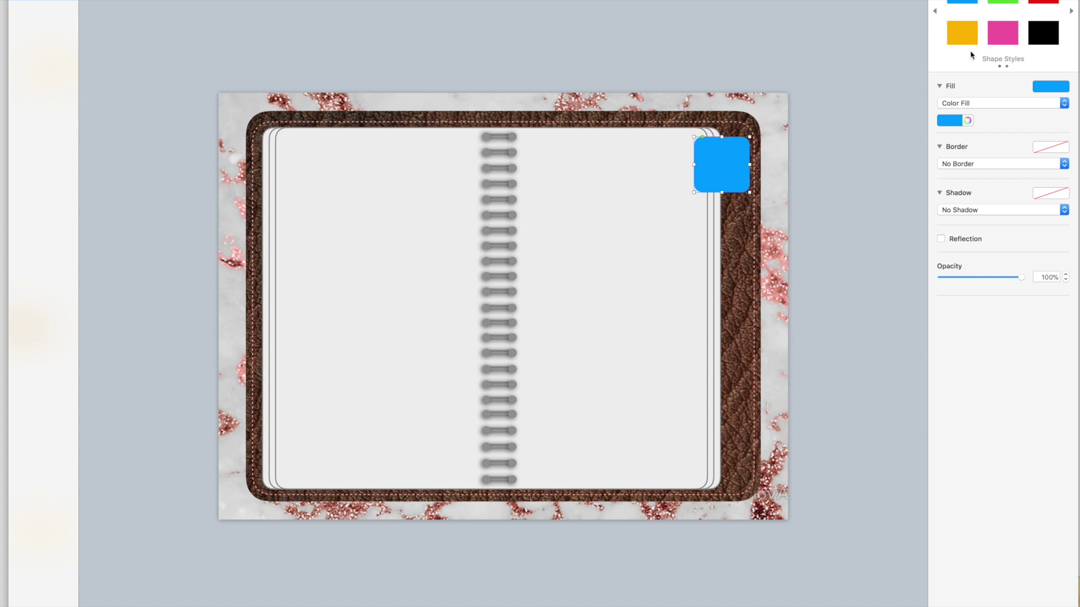
click(967, 120)
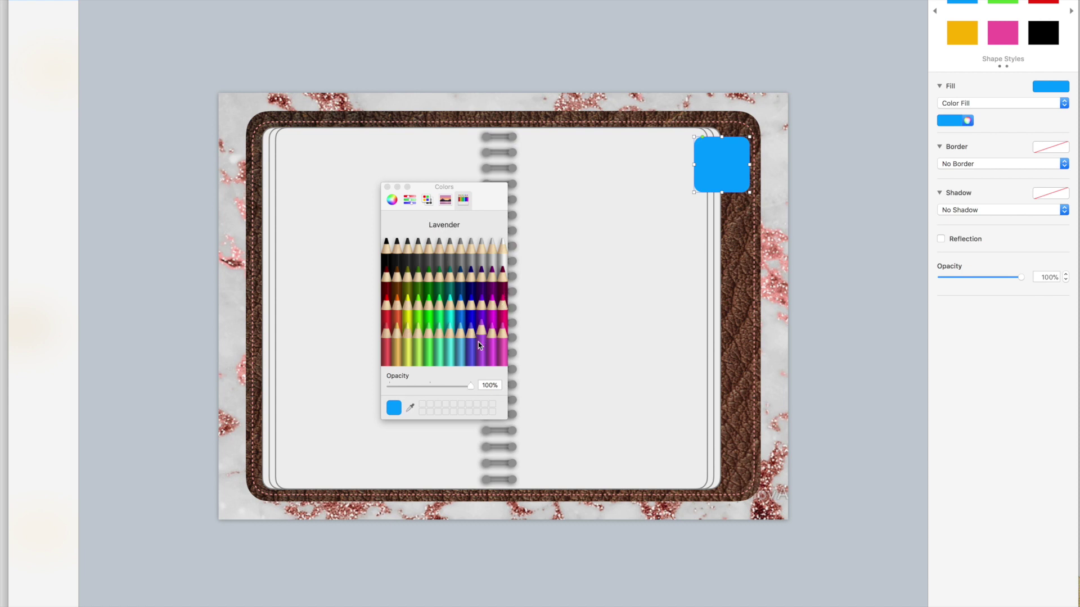
click(427, 201)
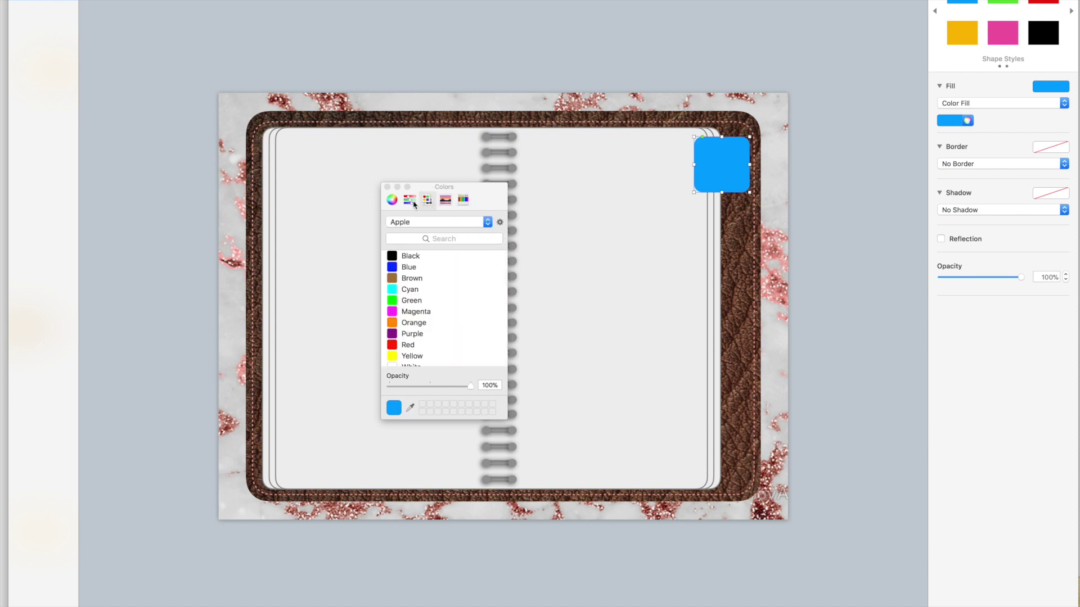
click(409, 201)
click(392, 199)
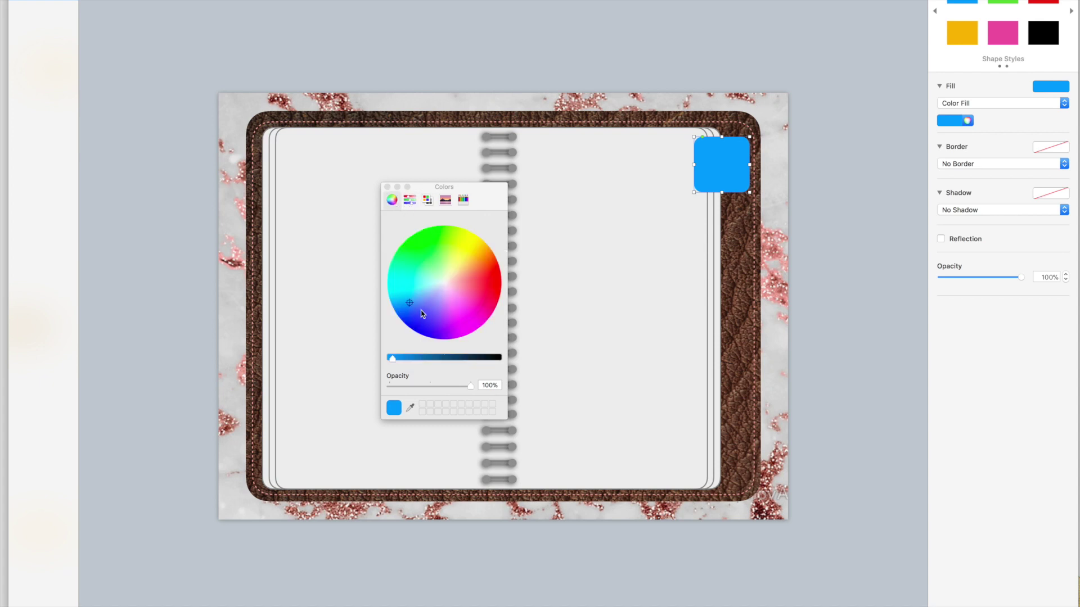
drag(417, 305, 458, 312)
click(411, 407)
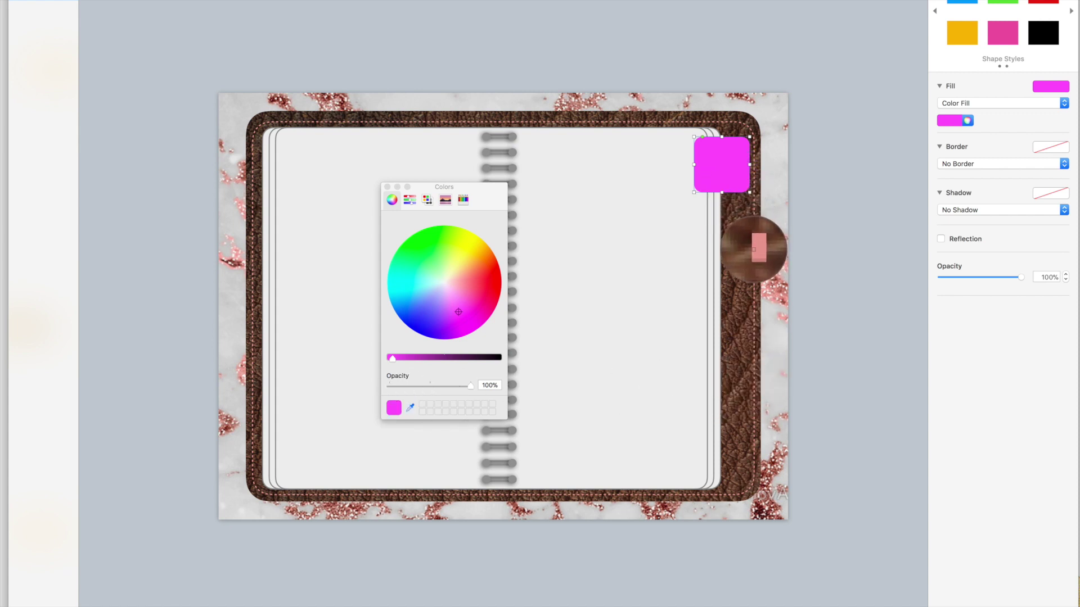
click(755, 252)
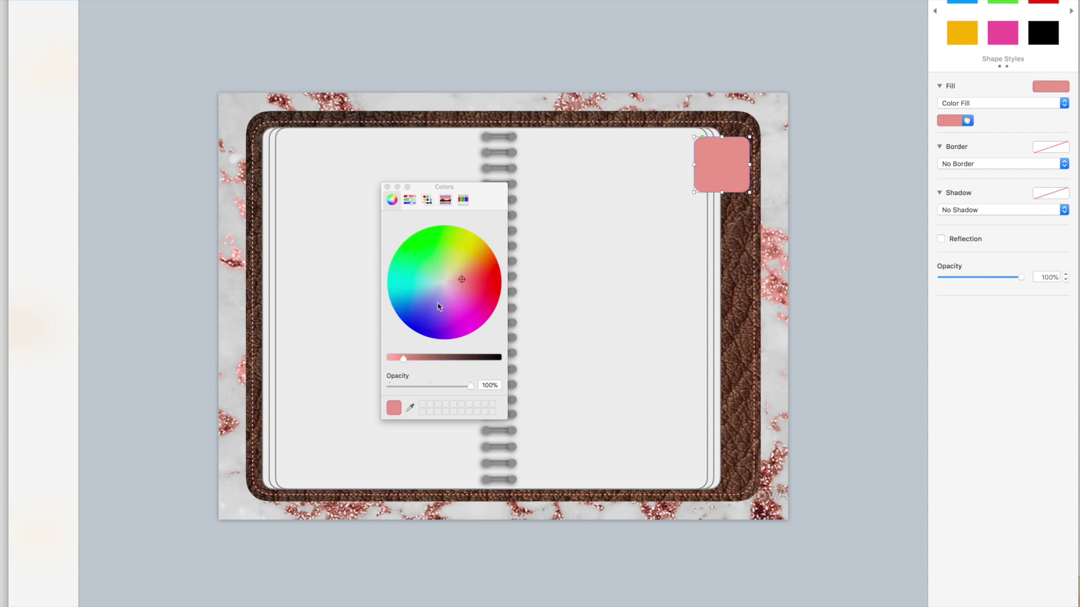
click(387, 187)
click(798, 248)
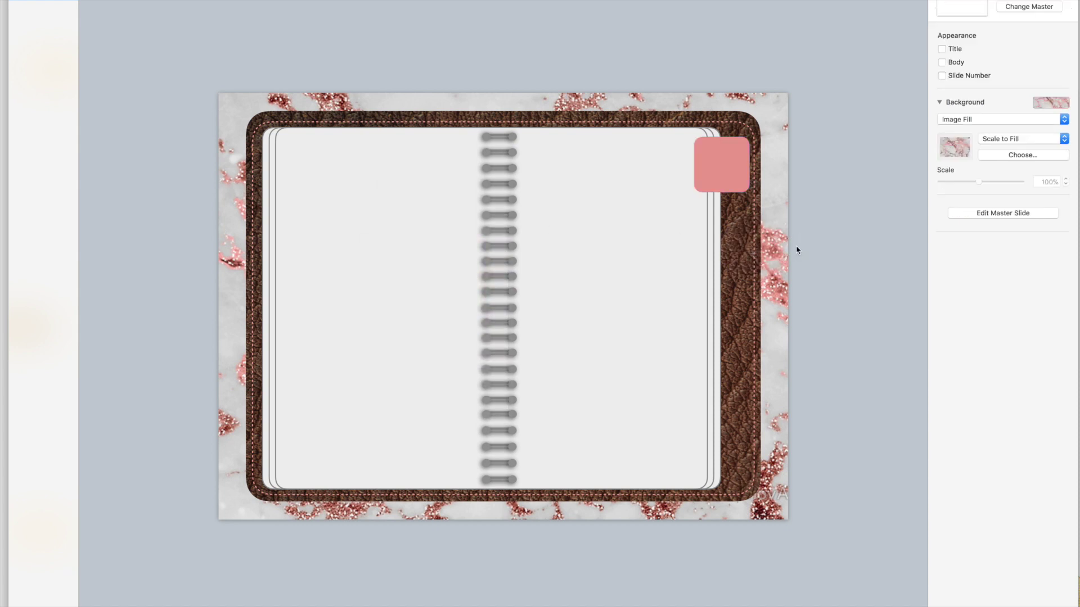
click(714, 179)
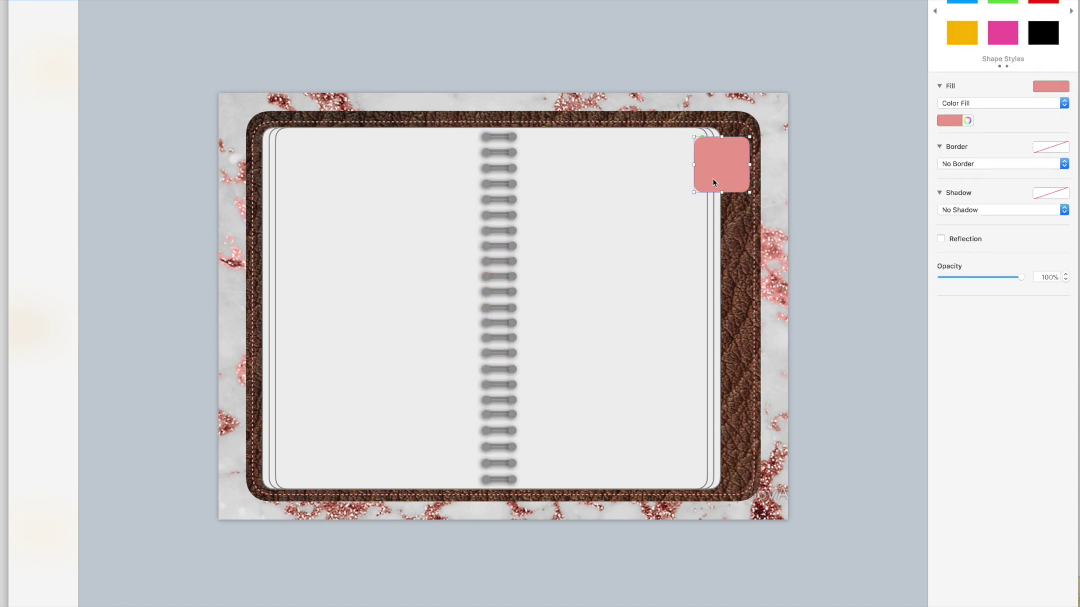
Copy and paste the salmon tab, placing the copy directly beneath it
right_click(713, 182)
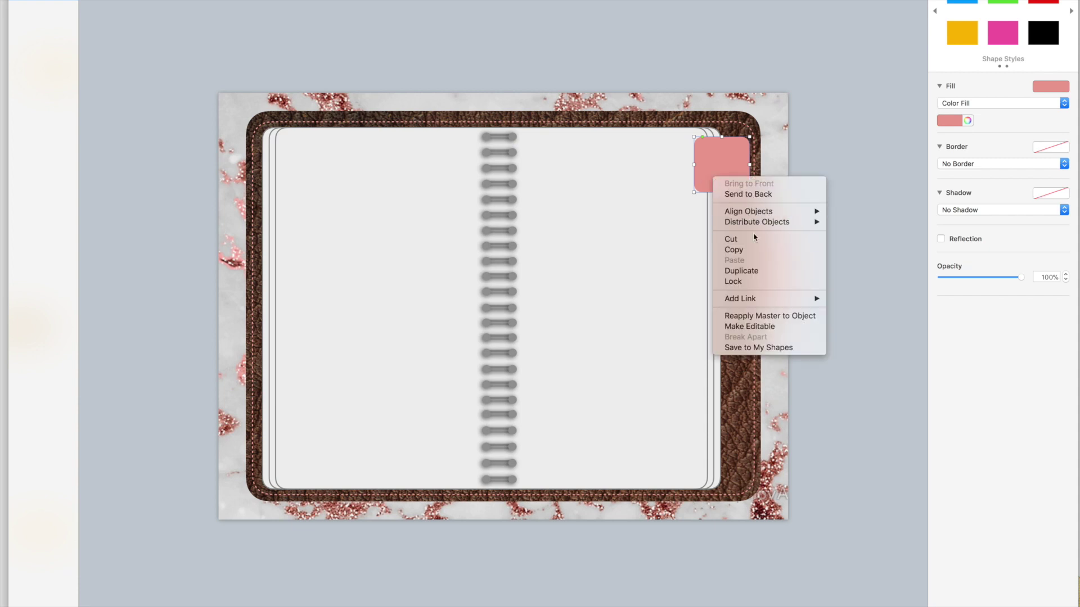
click(752, 248)
click(817, 225)
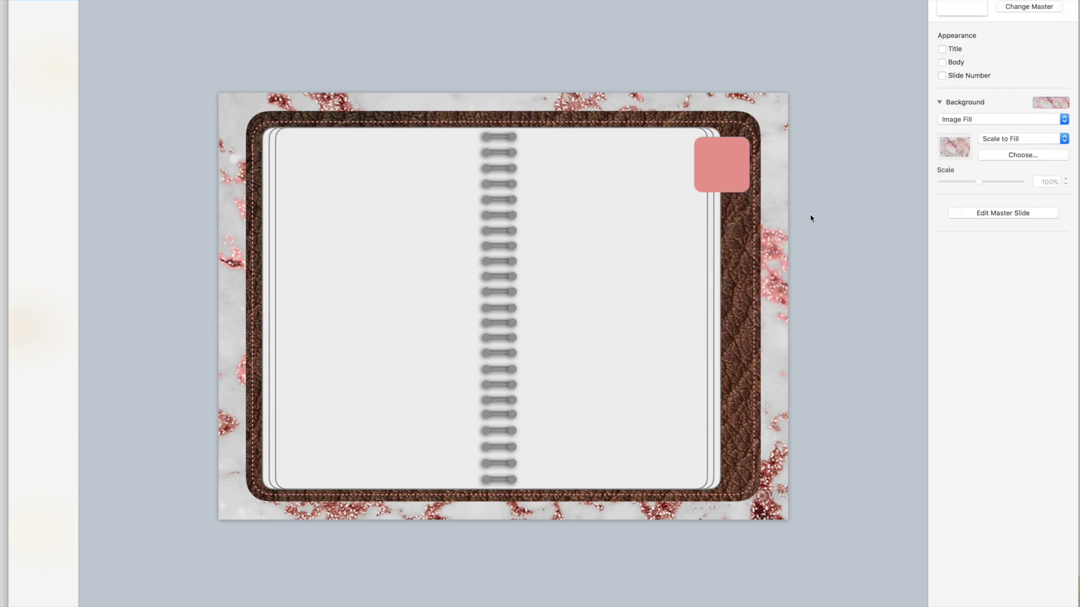
right_click(811, 218)
click(831, 238)
click(715, 179)
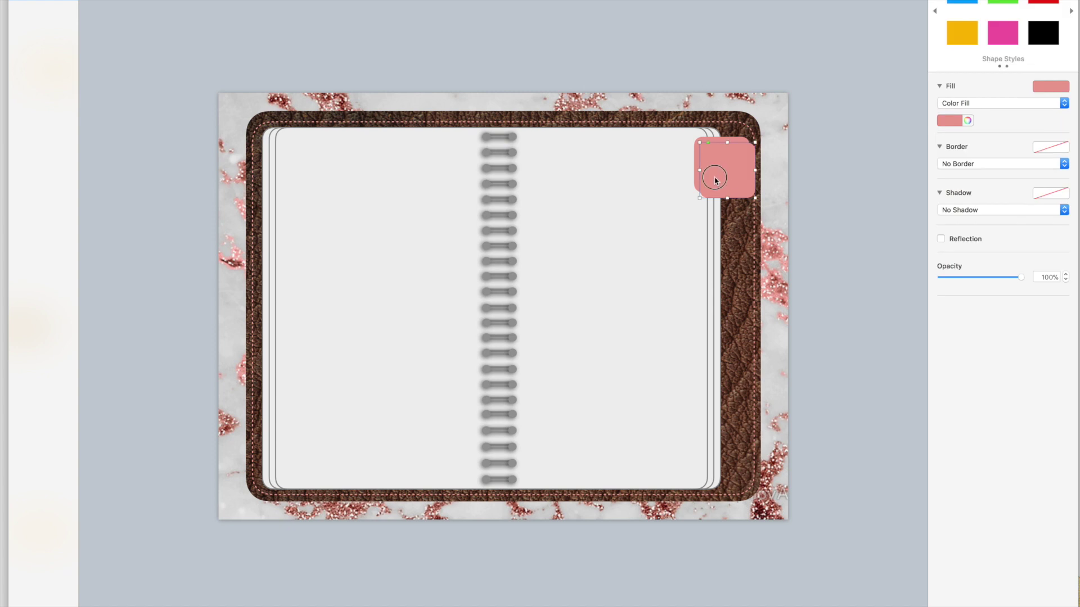
drag(715, 179, 709, 229)
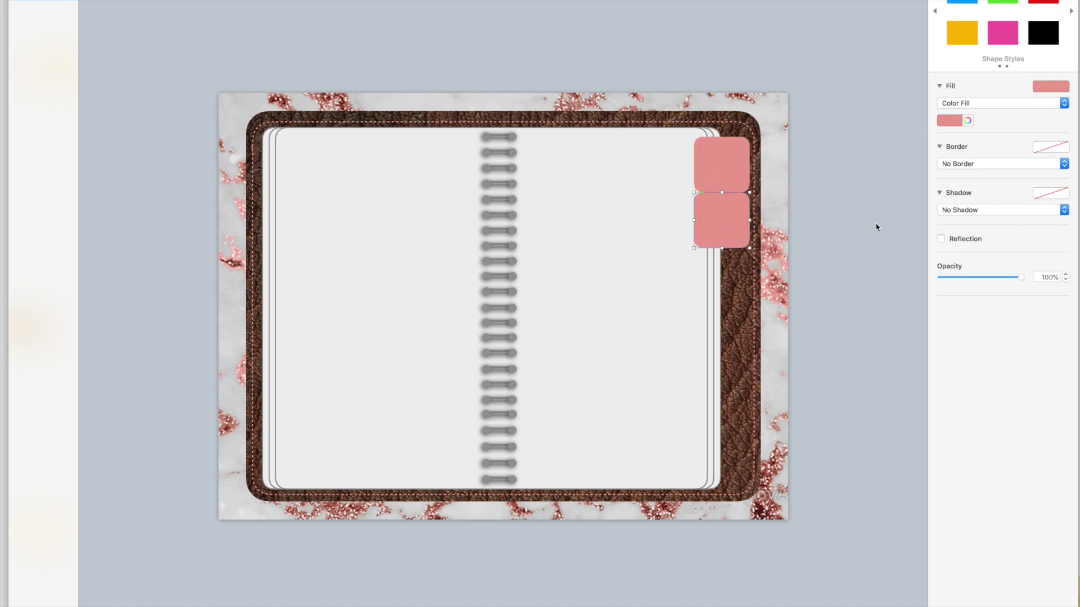
click(876, 227)
Fill the lower tab bright magenta from the colour wheel
click(726, 223)
click(967, 121)
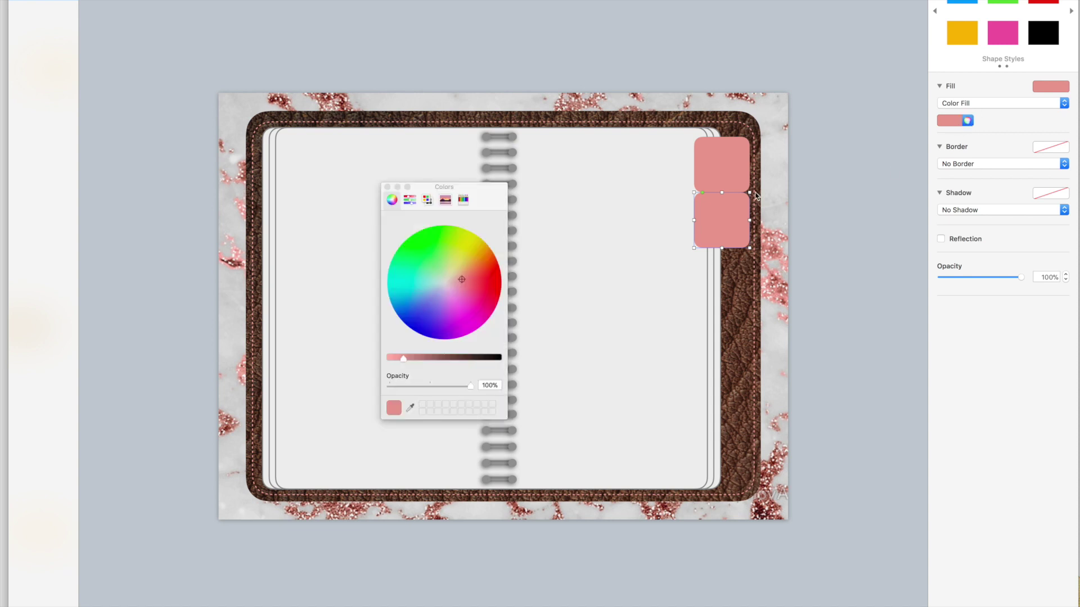
mouse_move(461, 281)
mouse_down()
mouse_move(450, 313)
mouse_move(474, 305)
mouse_move(449, 308)
mouse_move(459, 308)
mouse_up()
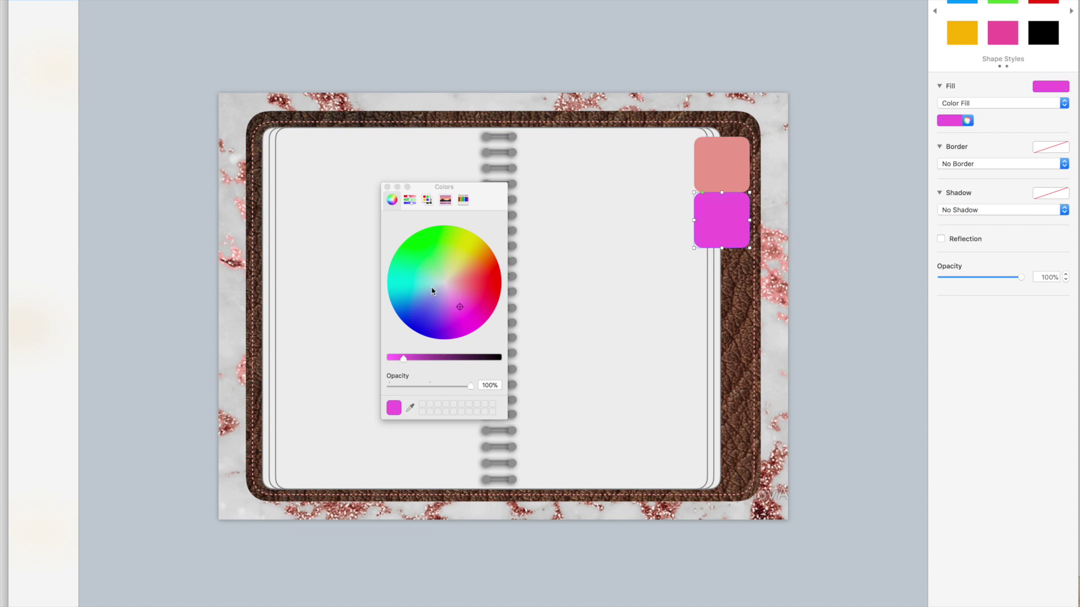
click(386, 186)
Swap the positions of the magenta and salmon tabs on the right edge
click(830, 299)
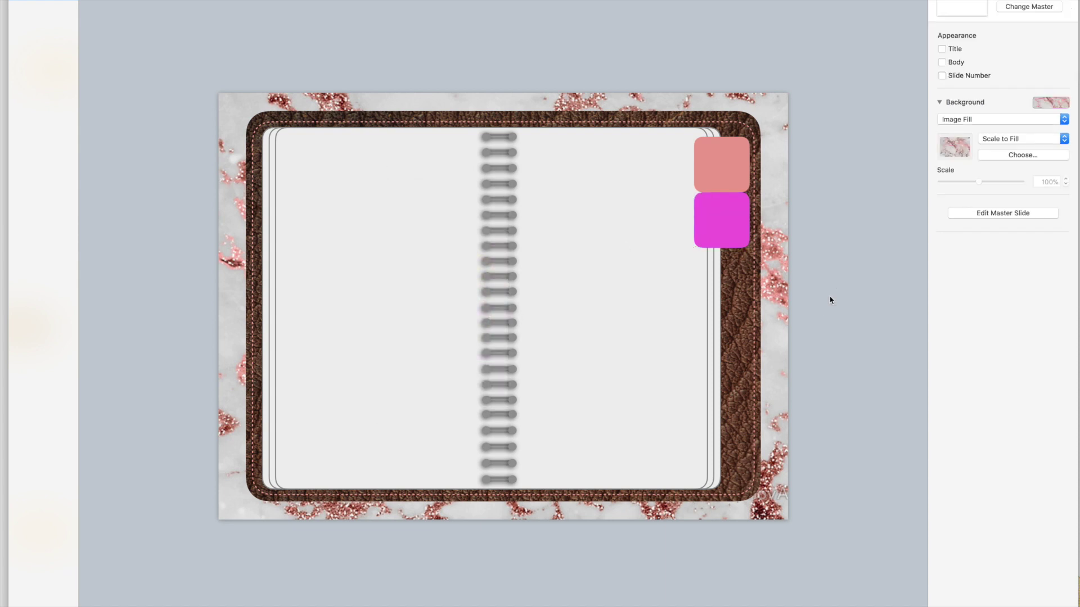
drag(722, 205, 727, 144)
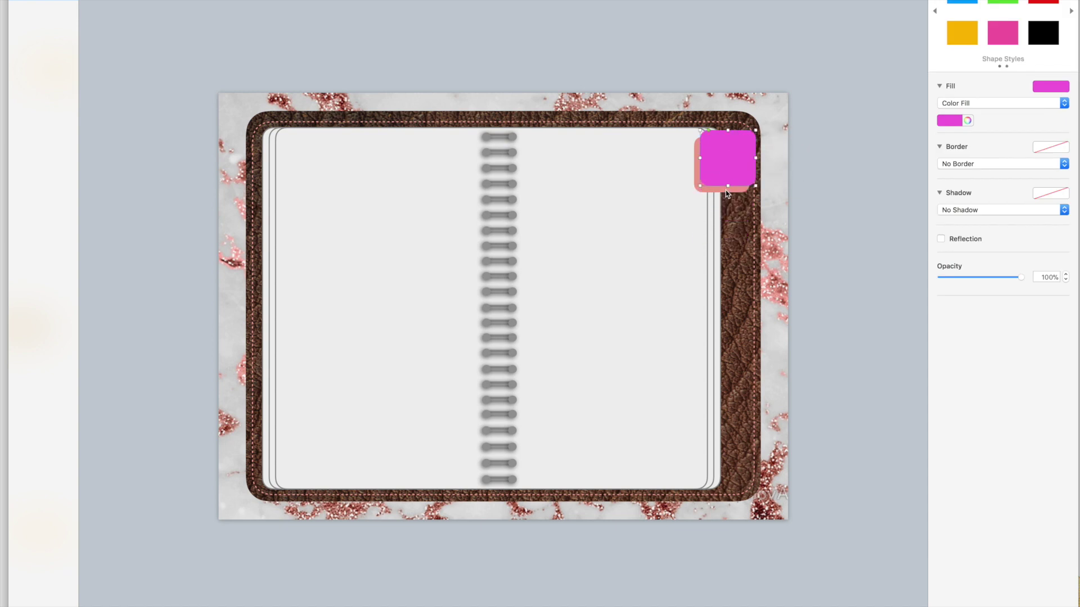
mouse_move(725, 190)
mouse_down()
mouse_move(727, 225)
mouse_move(728, 209)
mouse_up()
click(846, 221)
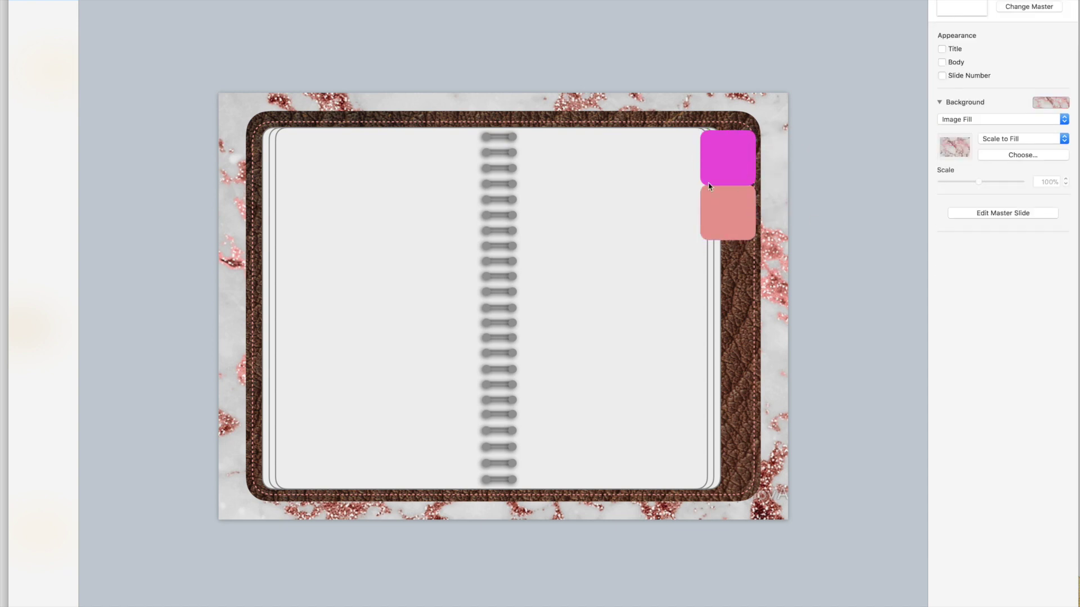
click(723, 195)
click(816, 192)
Option-drag a copy of the salmon tab below the others and recolour it deep magenta
drag(728, 213, 727, 275)
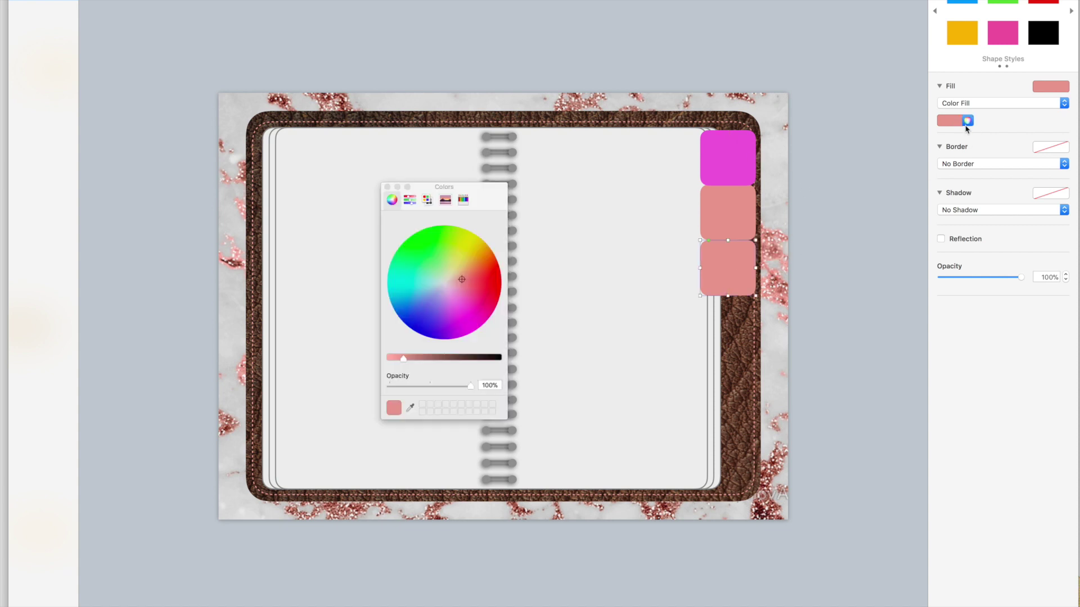
click(470, 300)
drag(472, 304, 477, 316)
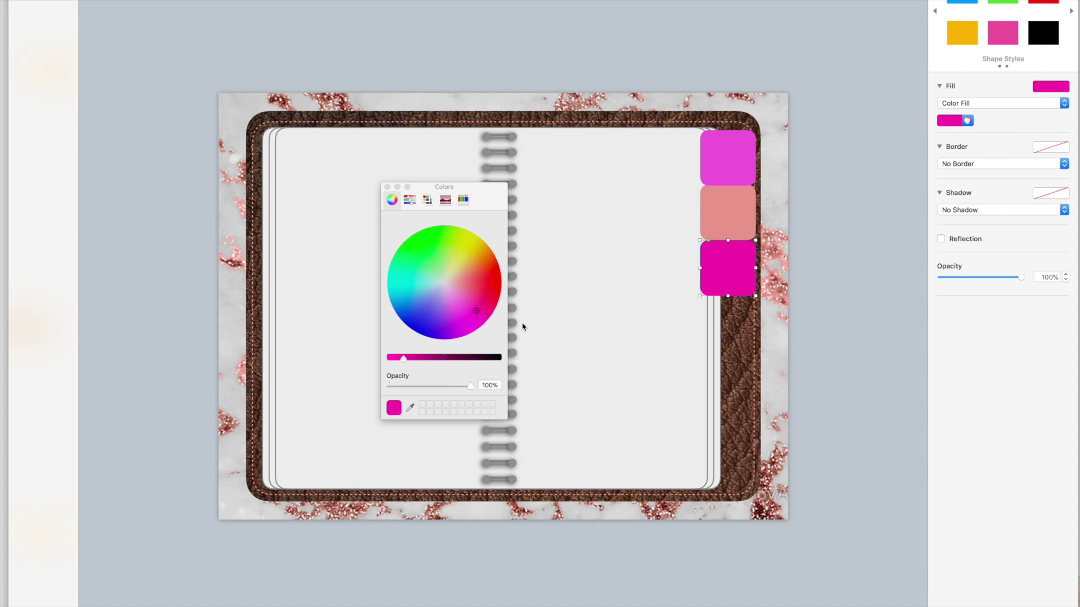
click(789, 330)
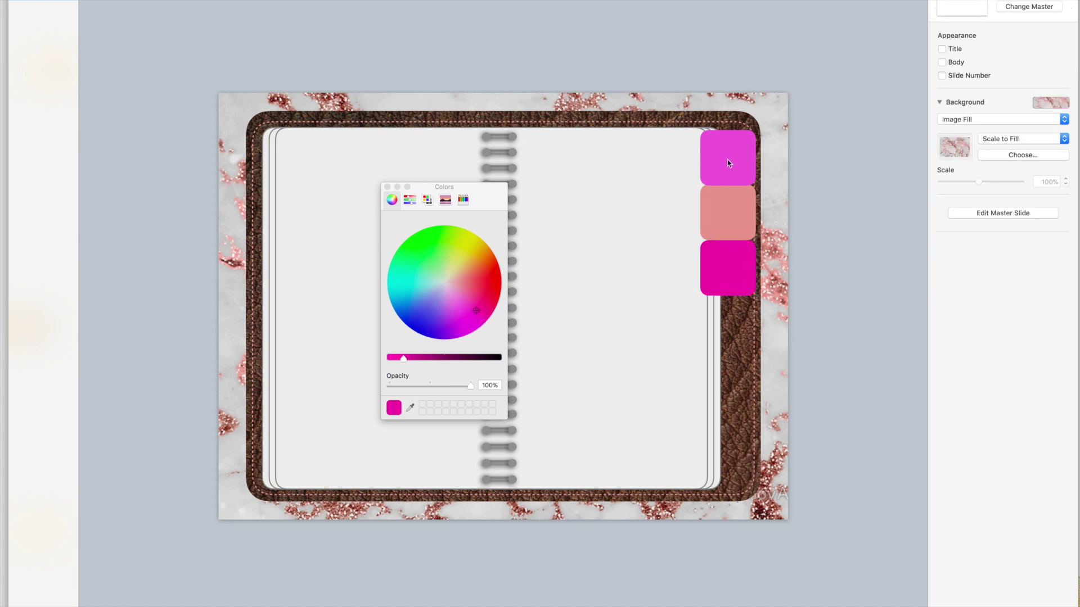
Rearrange the tabs with salmon on top above the magentas, then duplicate the salmon tab
drag(727, 164, 726, 247)
drag(724, 199, 725, 171)
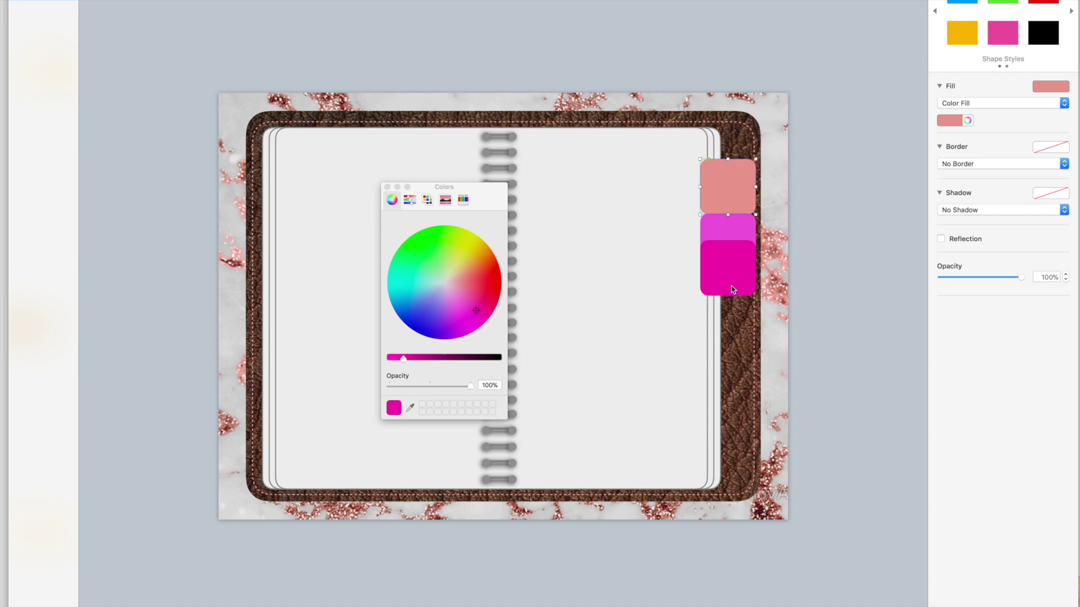
drag(733, 289, 730, 308)
drag(732, 267, 724, 241)
drag(725, 204, 724, 177)
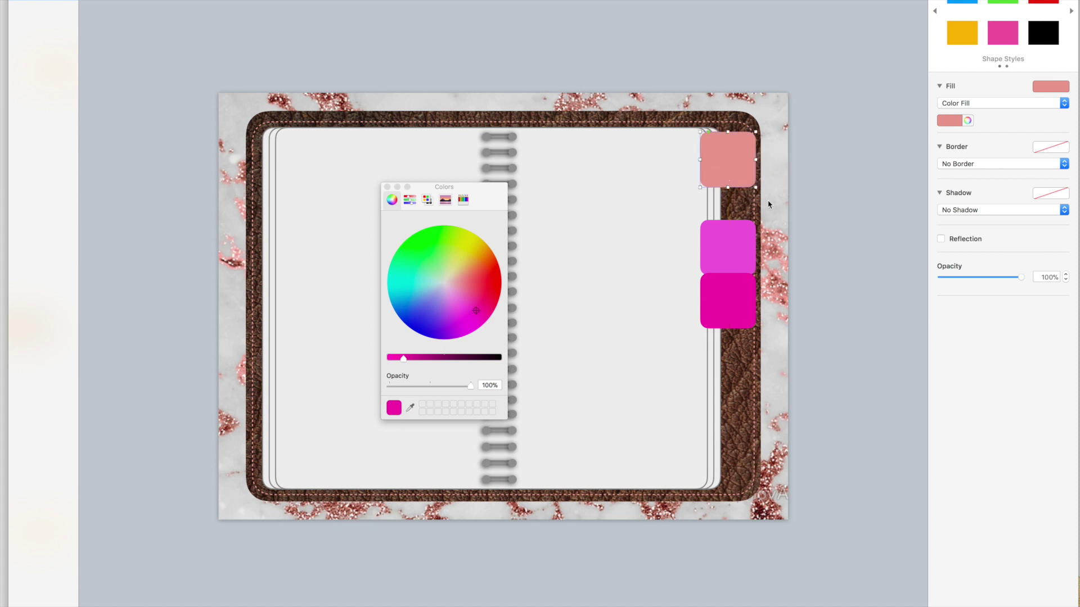
click(844, 304)
key(super+z)
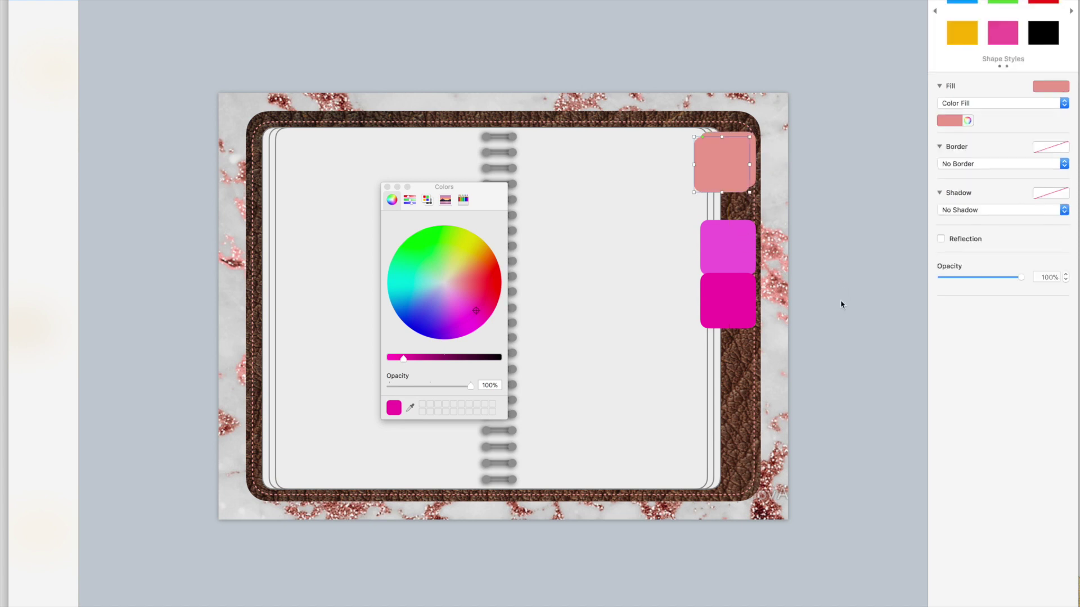
Move the salmon duplicate into the gap and fill it light pink
drag(712, 183, 718, 234)
drag(476, 309, 450, 291)
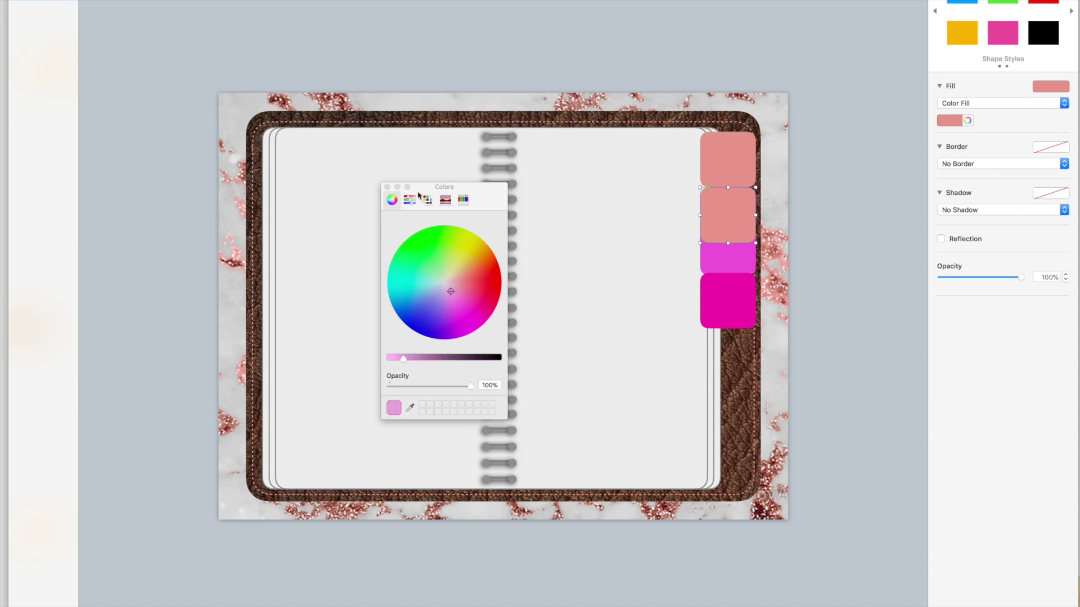
click(387, 187)
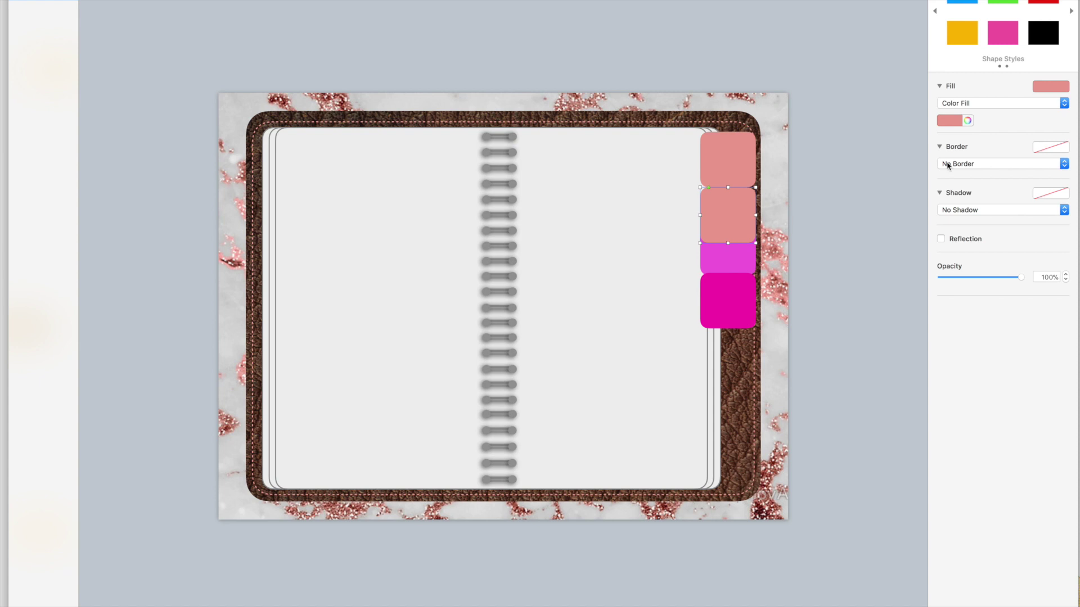
click(967, 121)
mouse_move(457, 282)
mouse_down()
mouse_move(447, 298)
mouse_move(459, 298)
mouse_move(438, 299)
mouse_move(454, 297)
mouse_up()
click(387, 187)
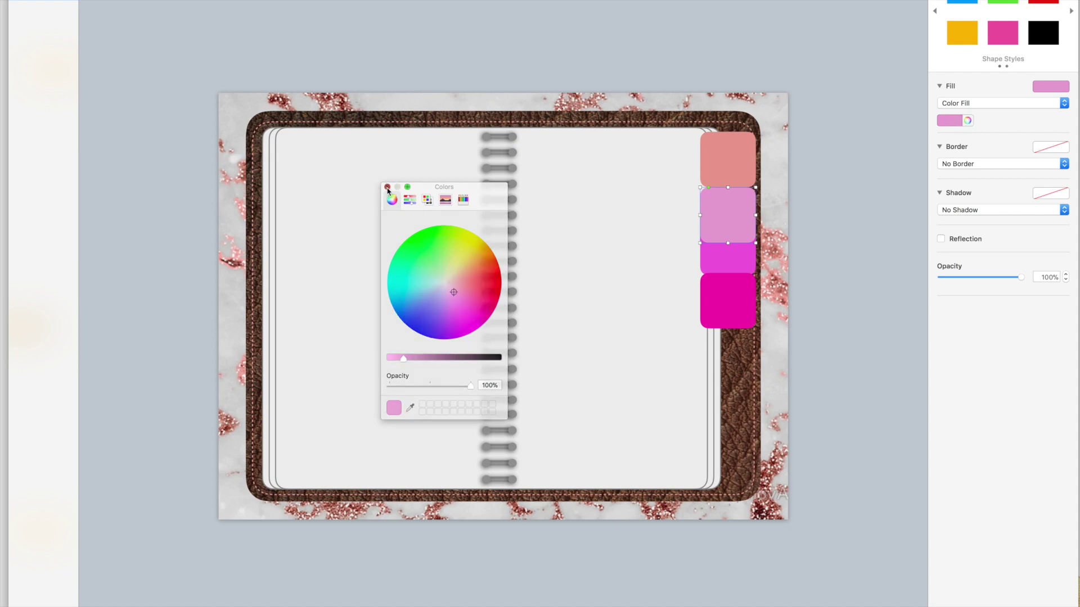
click(840, 312)
Reorder the tabs into a snug column: salmon, deep magenta, bright magenta, light pink
drag(735, 302, 734, 333)
drag(732, 264, 735, 289)
drag(733, 233, 734, 245)
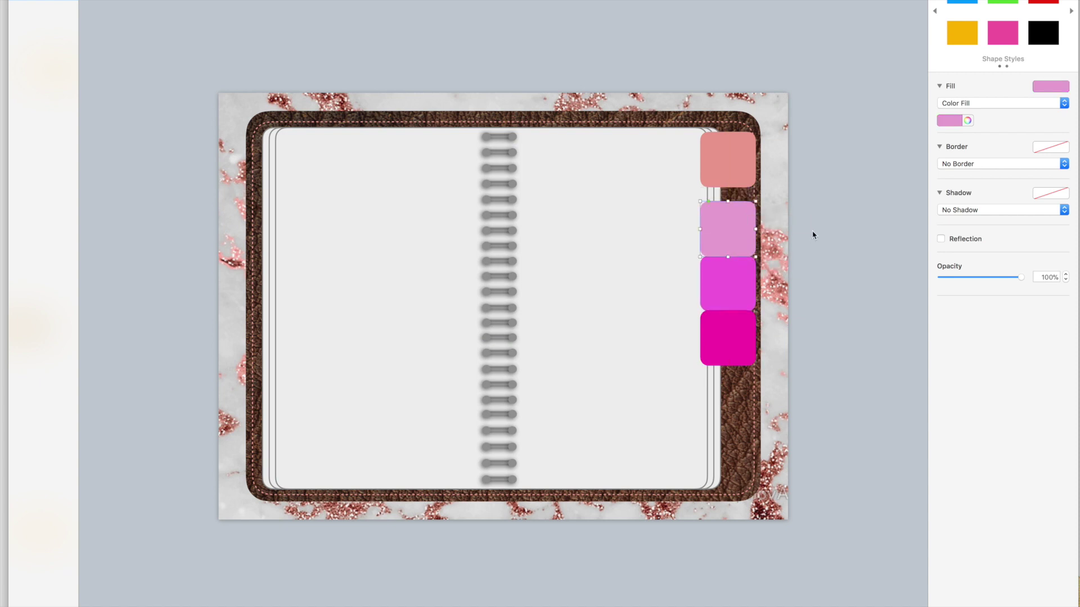
drag(747, 335, 742, 210)
drag(739, 281, 739, 309)
drag(730, 241, 718, 356)
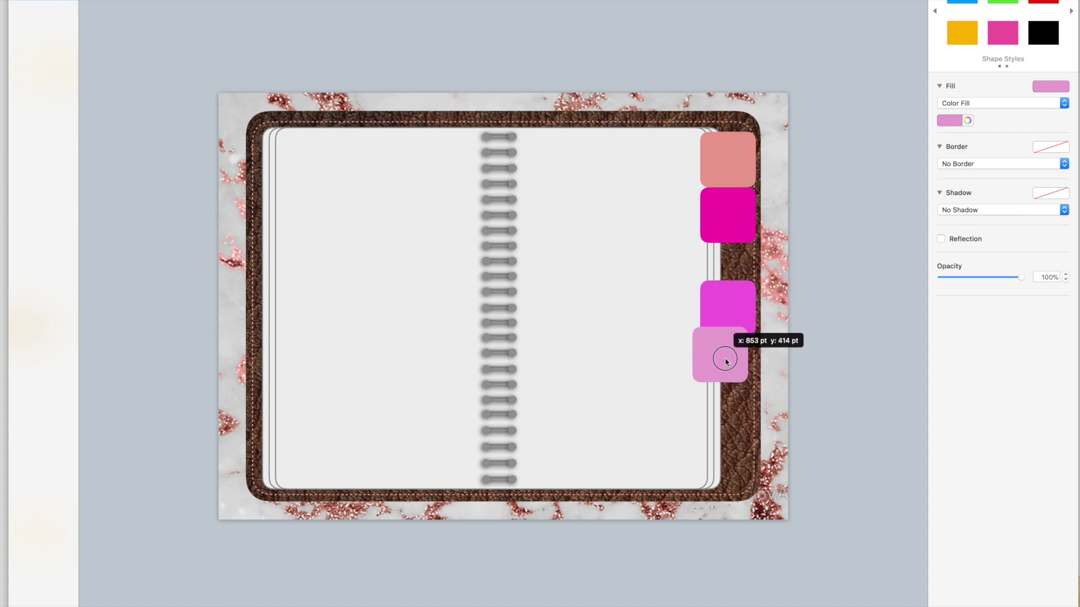
drag(733, 307, 733, 269)
drag(738, 353, 747, 323)
click(870, 339)
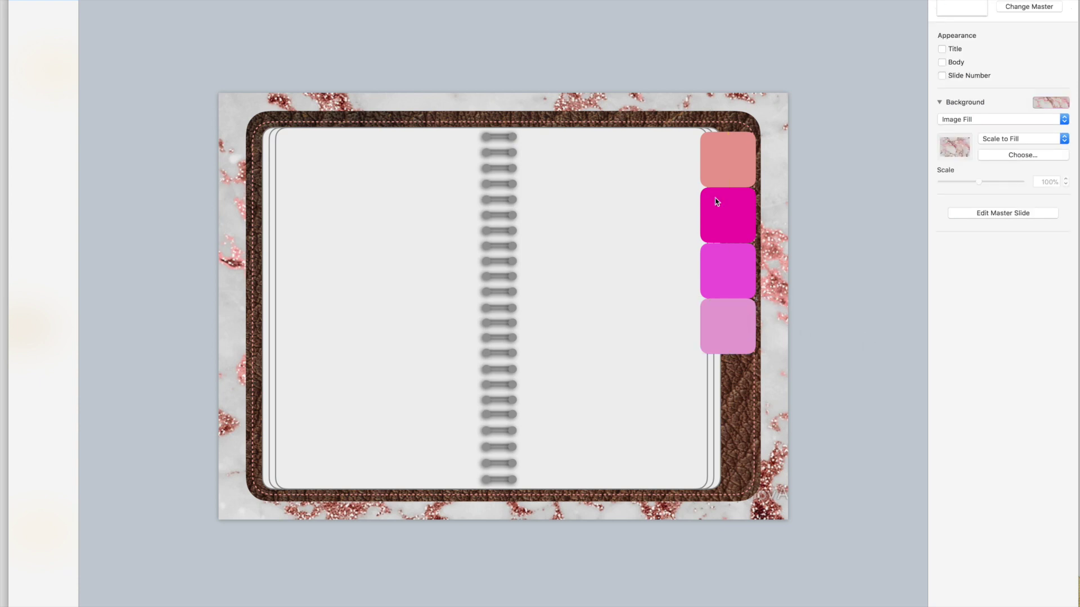
drag(729, 268, 730, 307)
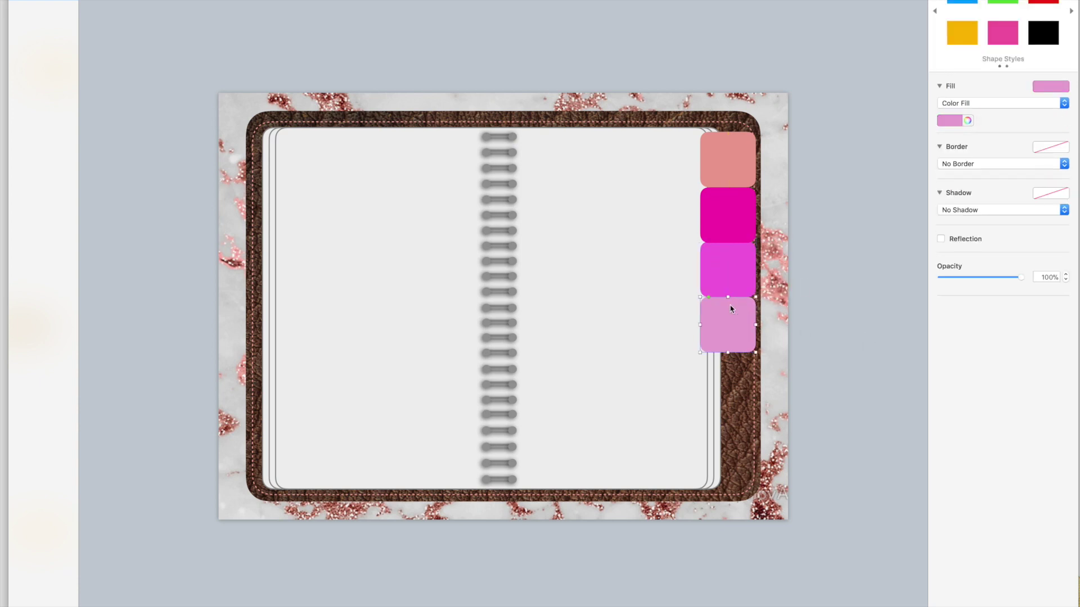
Copy the four tabs and paste the set below the originals, making eight tabs
click(725, 160)
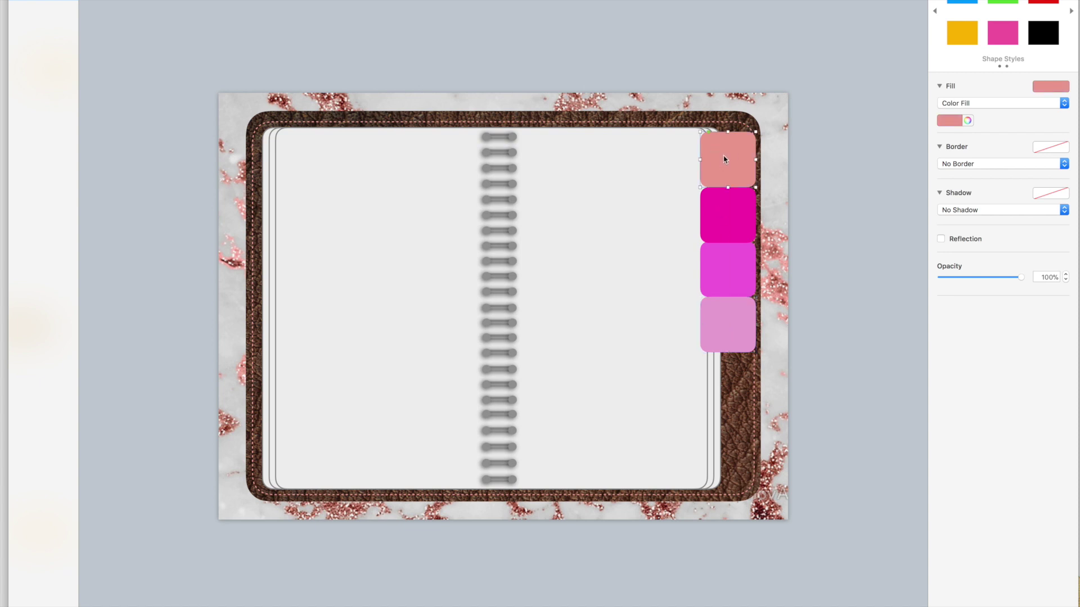
shift+click(733, 207)
shift+click(749, 259)
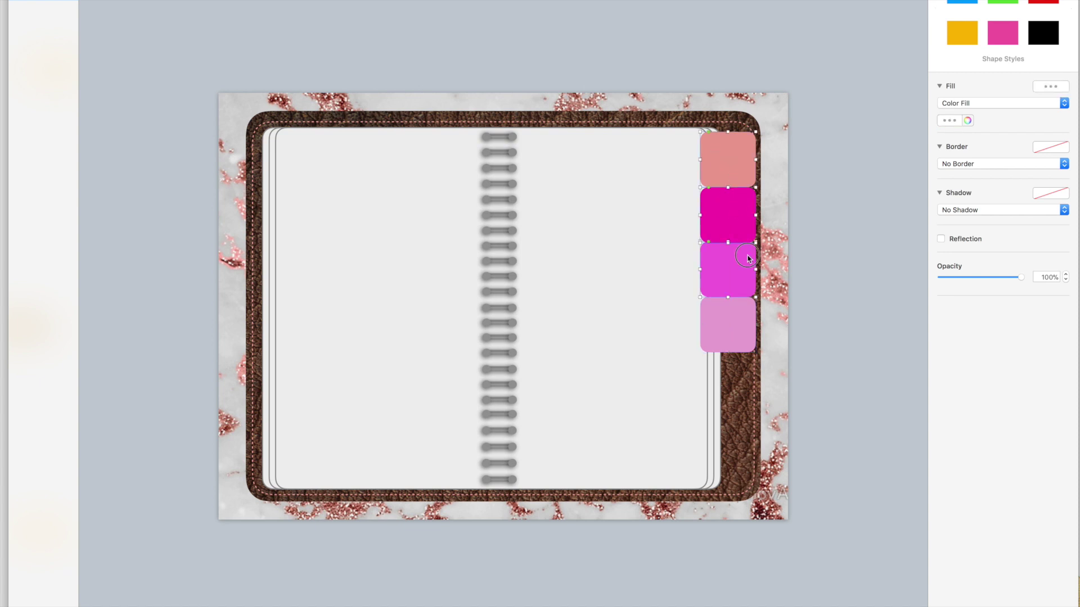
shift+click(737, 325)
right_click(736, 324)
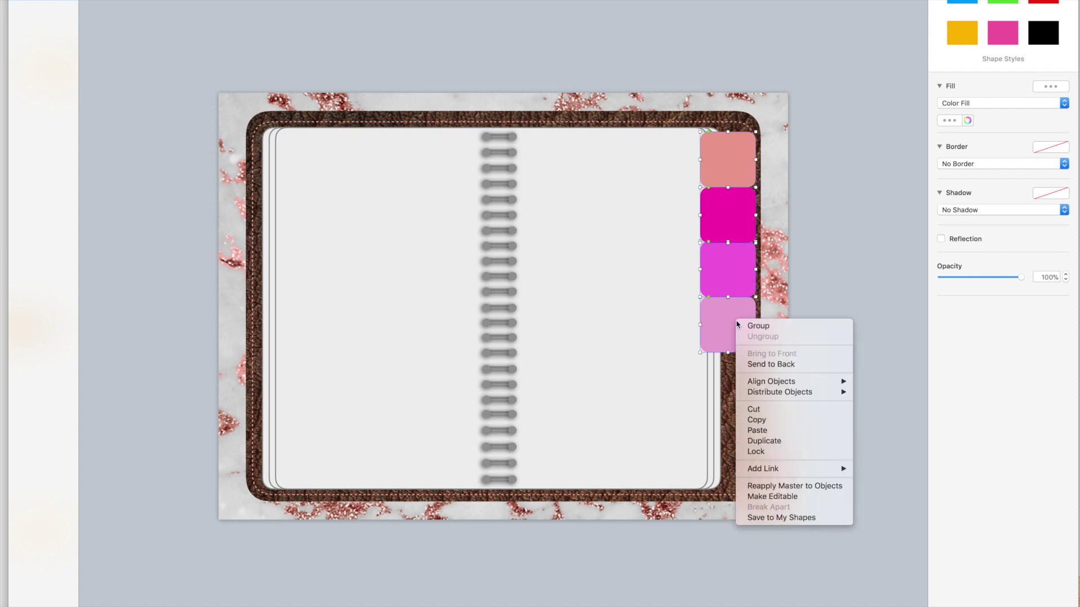
click(787, 419)
click(835, 382)
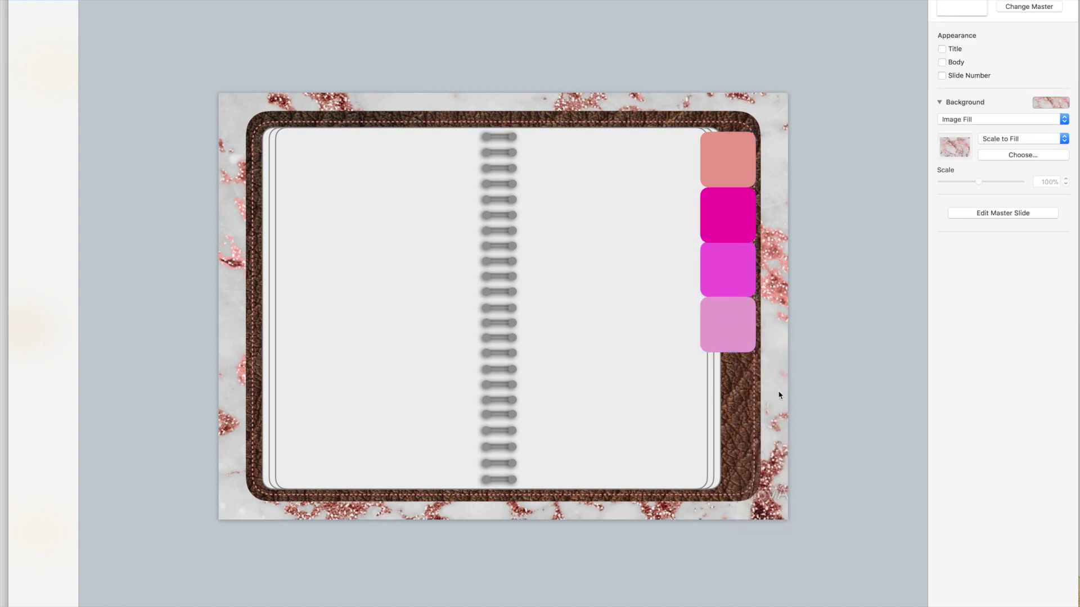
key(super+v)
drag(747, 313, 742, 544)
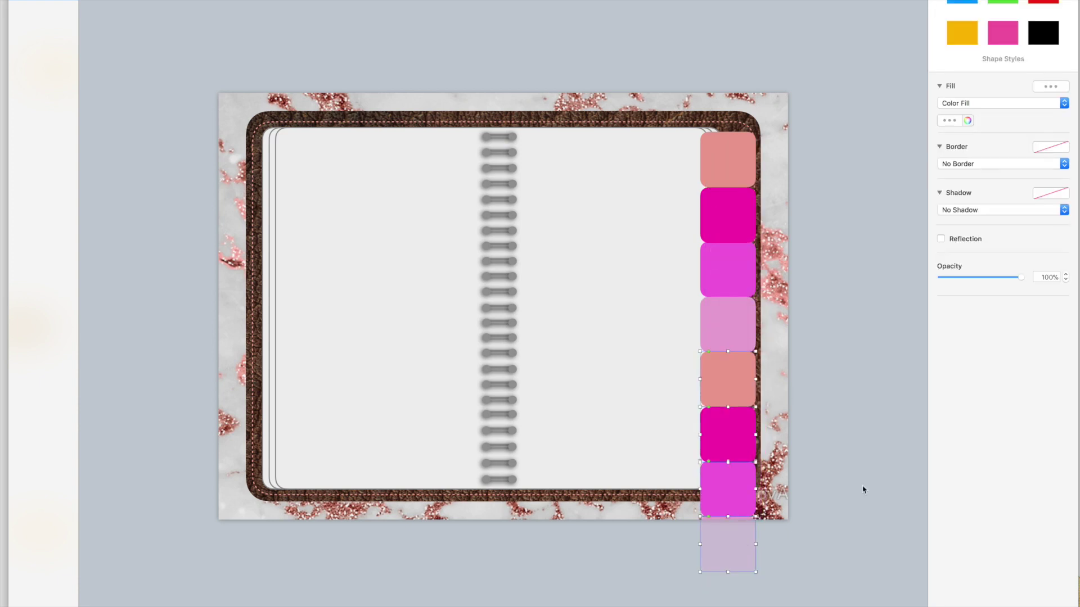
click(875, 405)
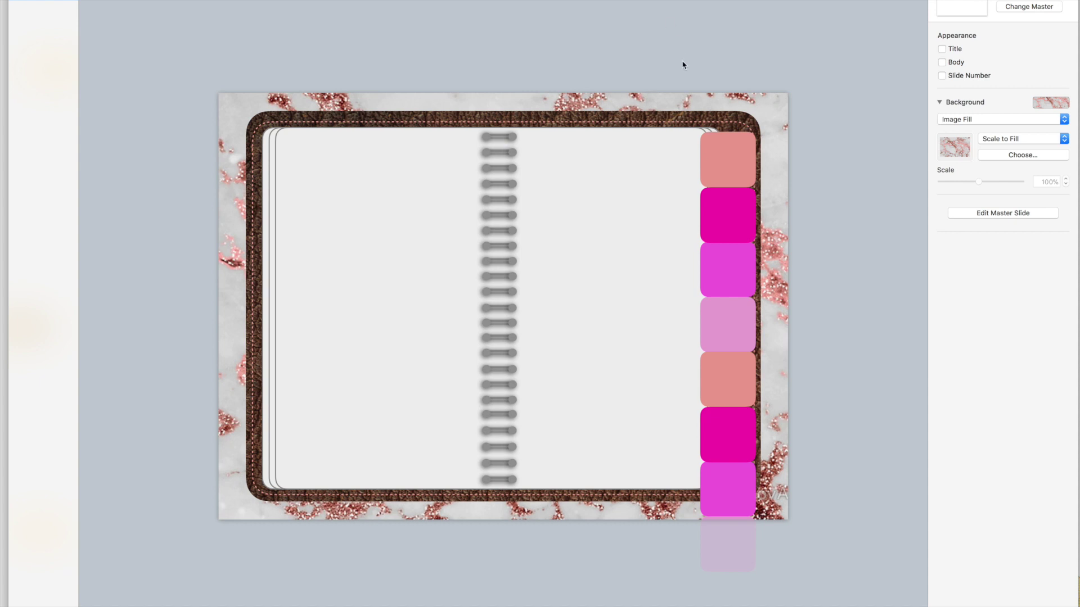
Select all eight tabs, including the faded bottom one, and choose Group
click(726, 152)
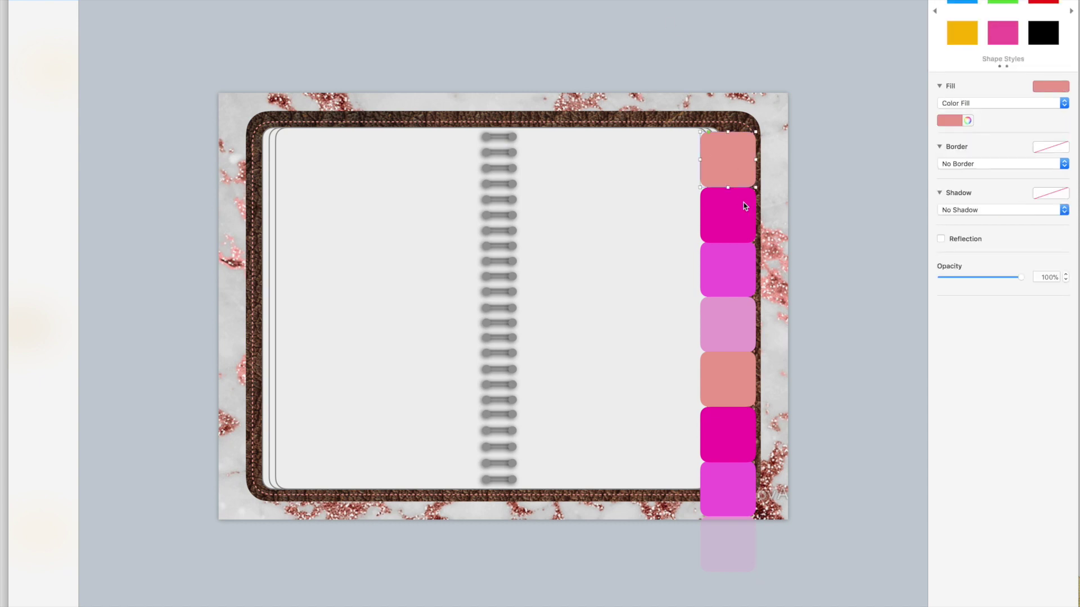
shift+click(734, 207)
shift+click(742, 279)
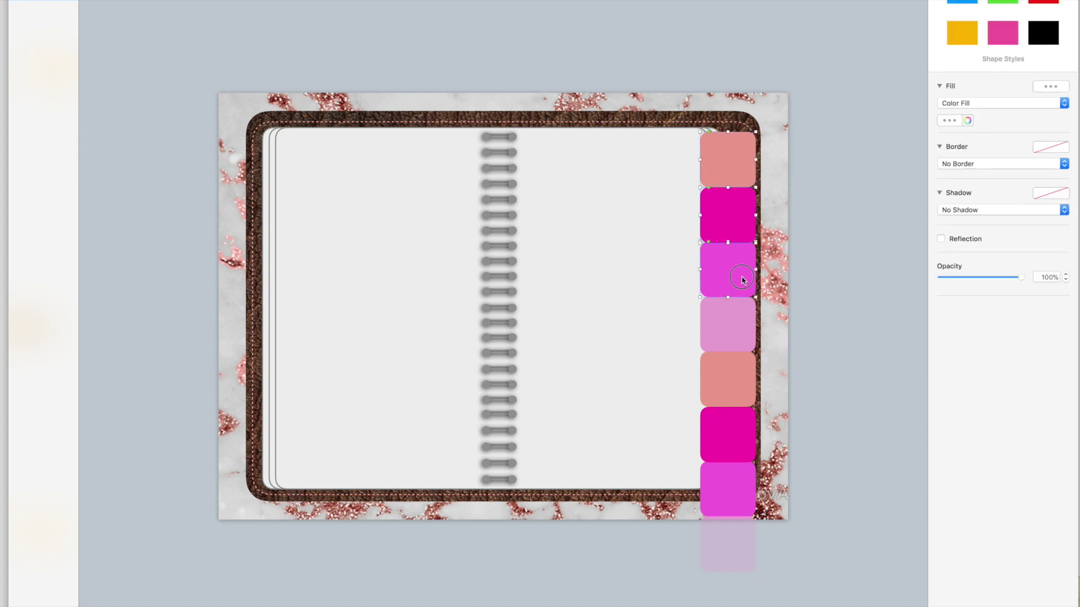
shift+click(743, 345)
shift+click(740, 381)
shift+click(732, 427)
shift+click(727, 492)
shift+click(735, 522)
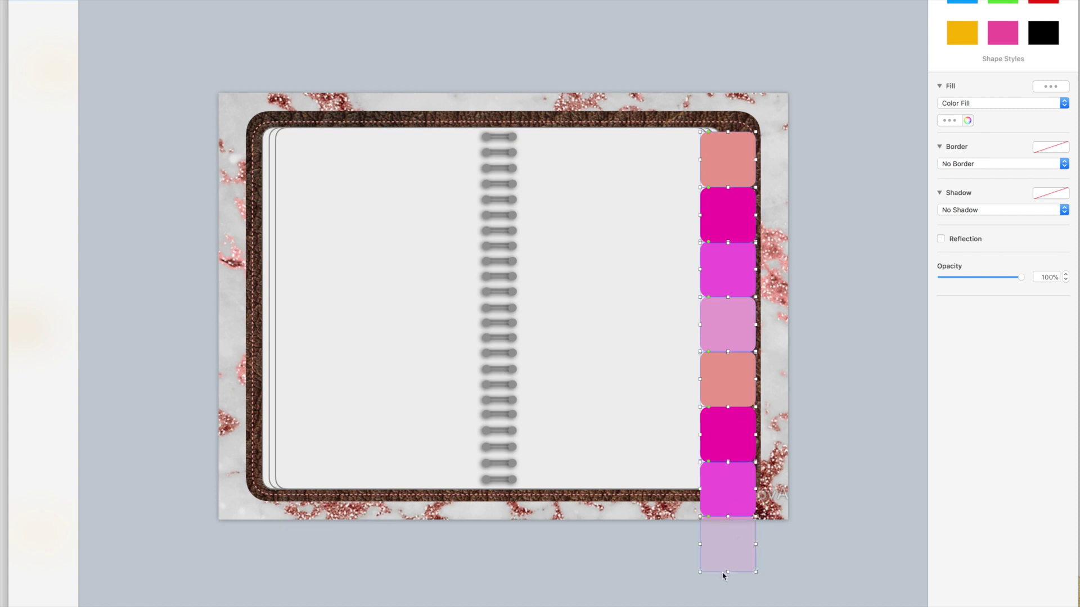
mouse_move(728, 572)
mouse_down()
mouse_move(725, 549)
mouse_move(726, 572)
mouse_up()
drag(728, 131, 728, 131)
right_click(726, 165)
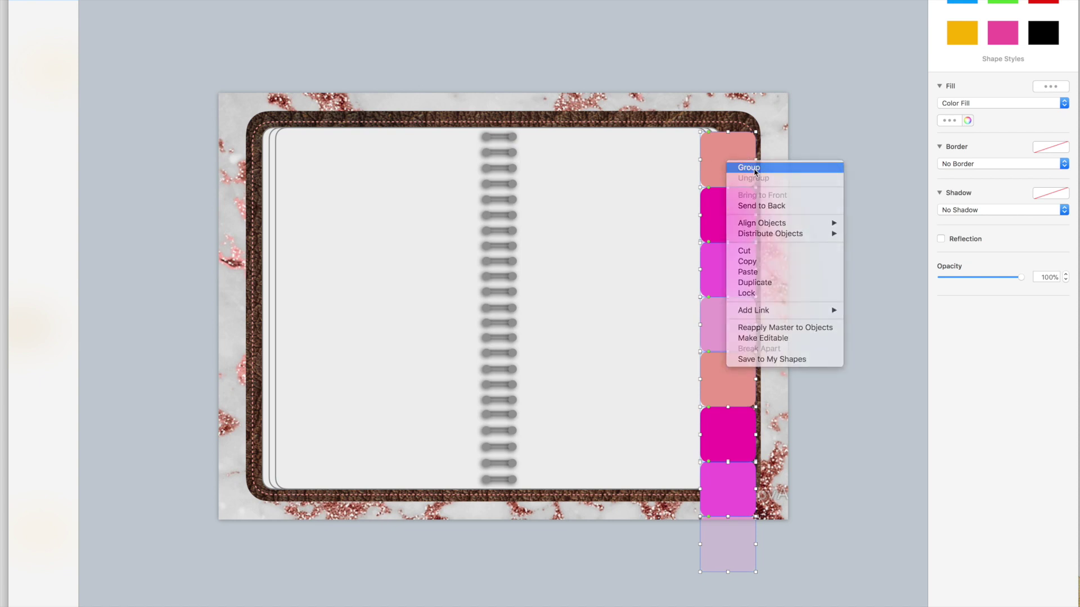
click(741, 148)
Shrink the tab group proportionally to 79×629 pt along the page's right edge
drag(728, 131, 736, 179)
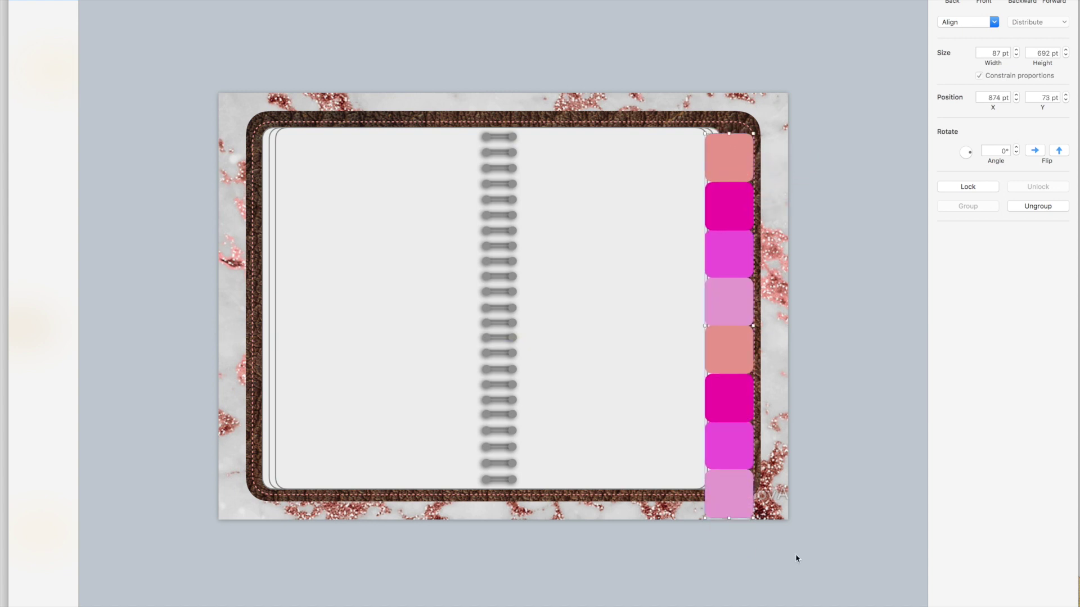
drag(726, 518, 729, 482)
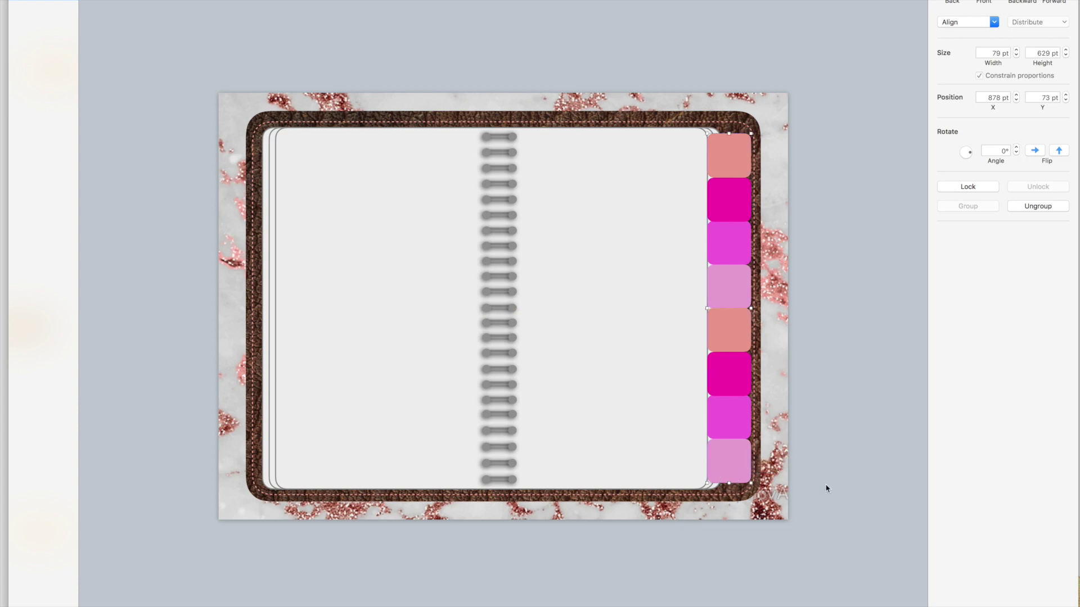
right_click(728, 462)
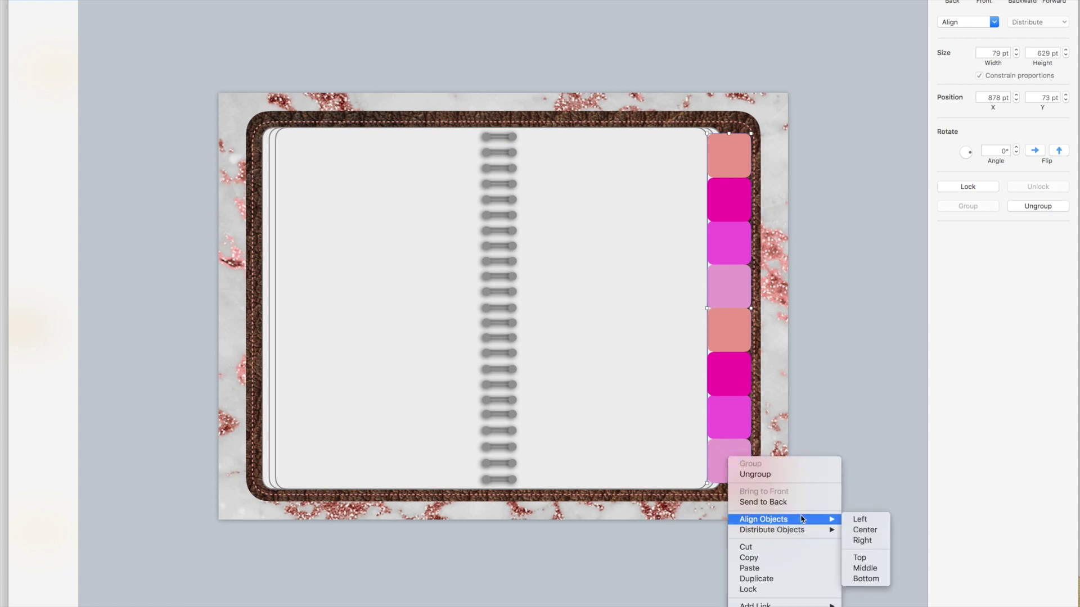
mouse_move(806, 531)
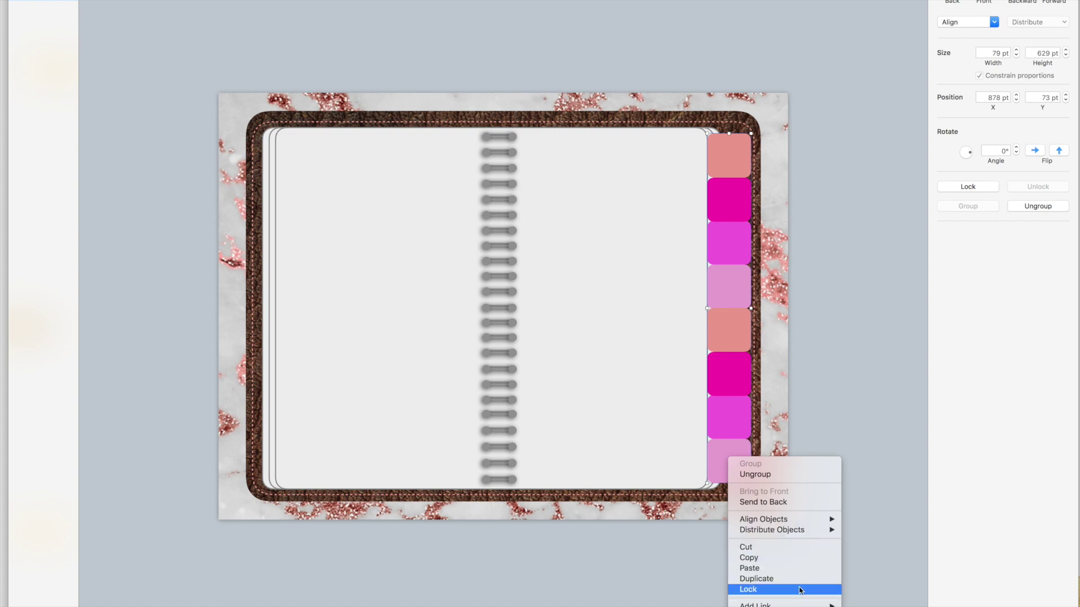
click(733, 431)
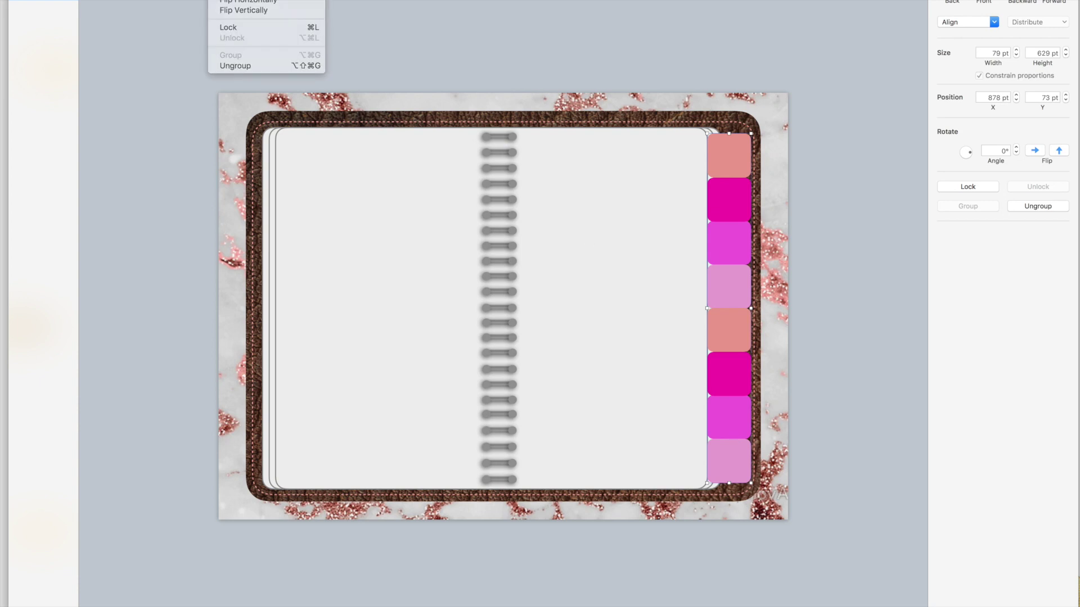
key(Escape)
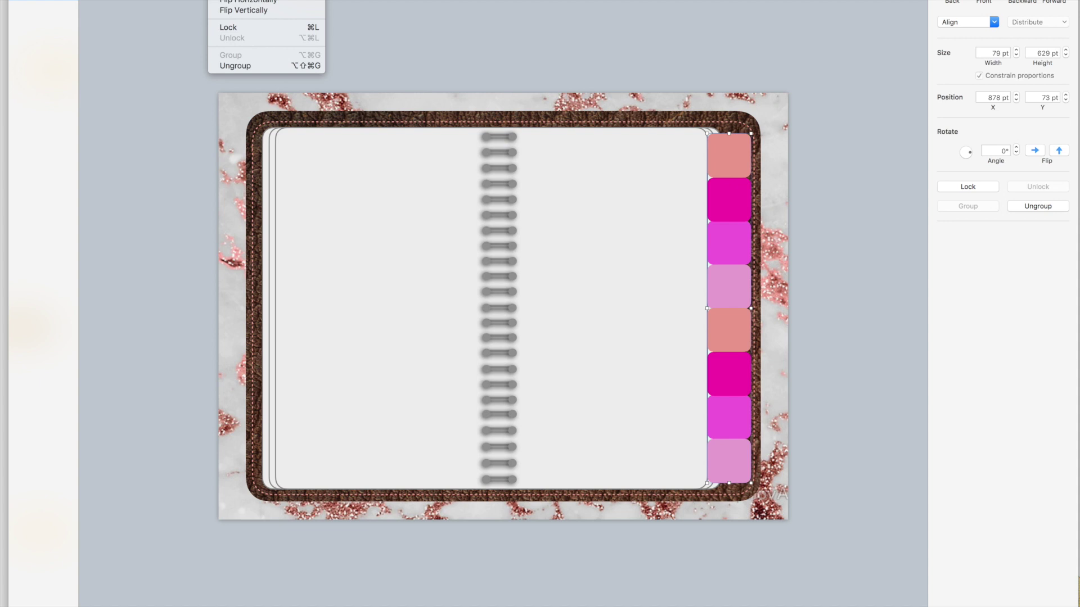
key(Escape)
Send the tab strip behind the notebook page and nudge it left to x 867 pt
key(Return)
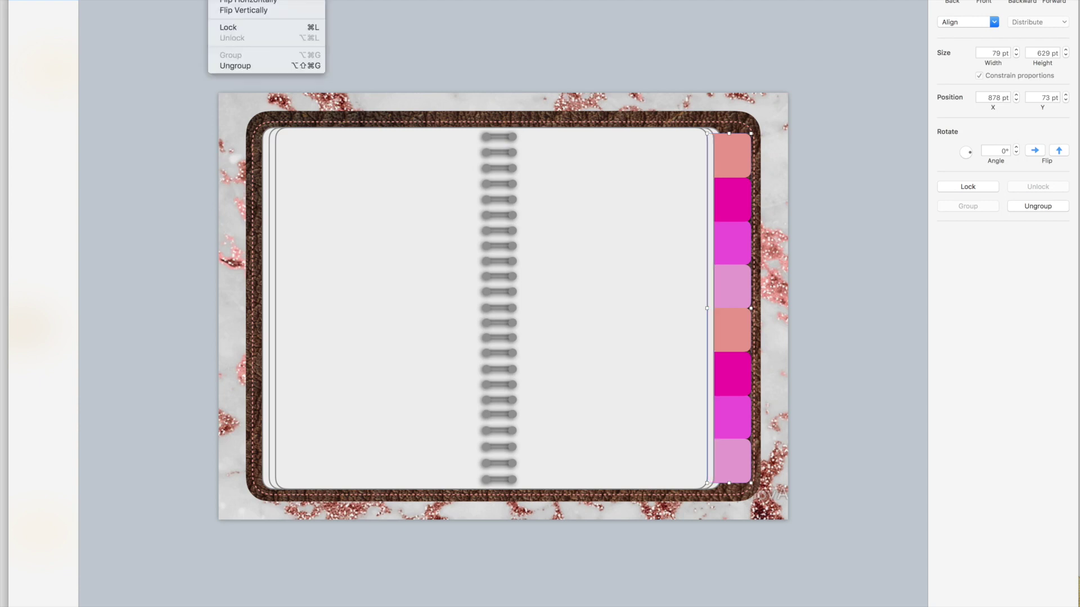
key(Return)
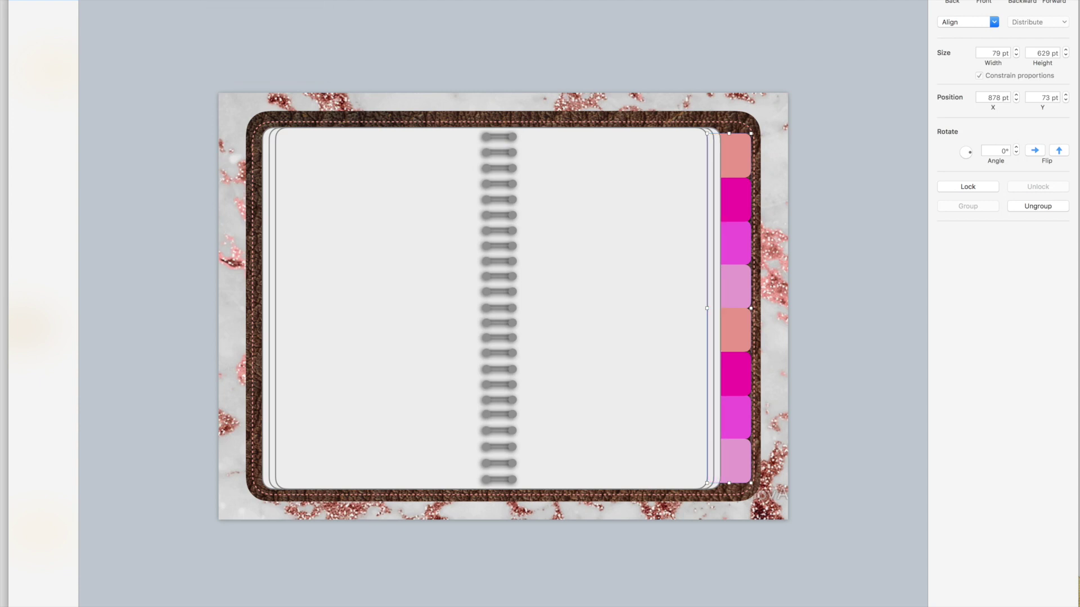
click(844, 205)
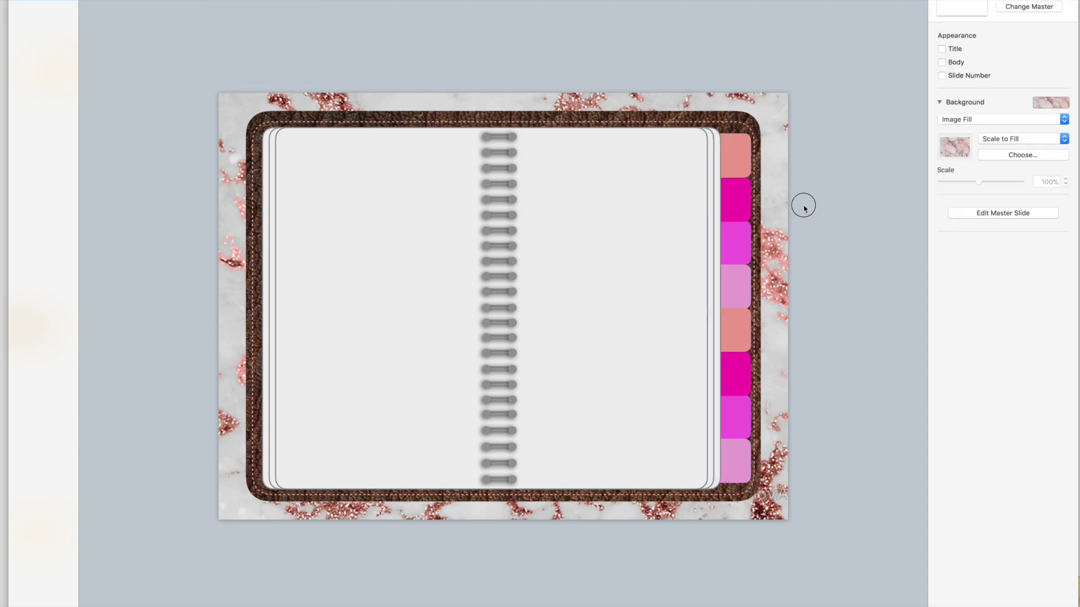
click(733, 167)
drag(735, 168, 729, 167)
Ungroup the tab strip into its eight separate colored tabs
click(833, 186)
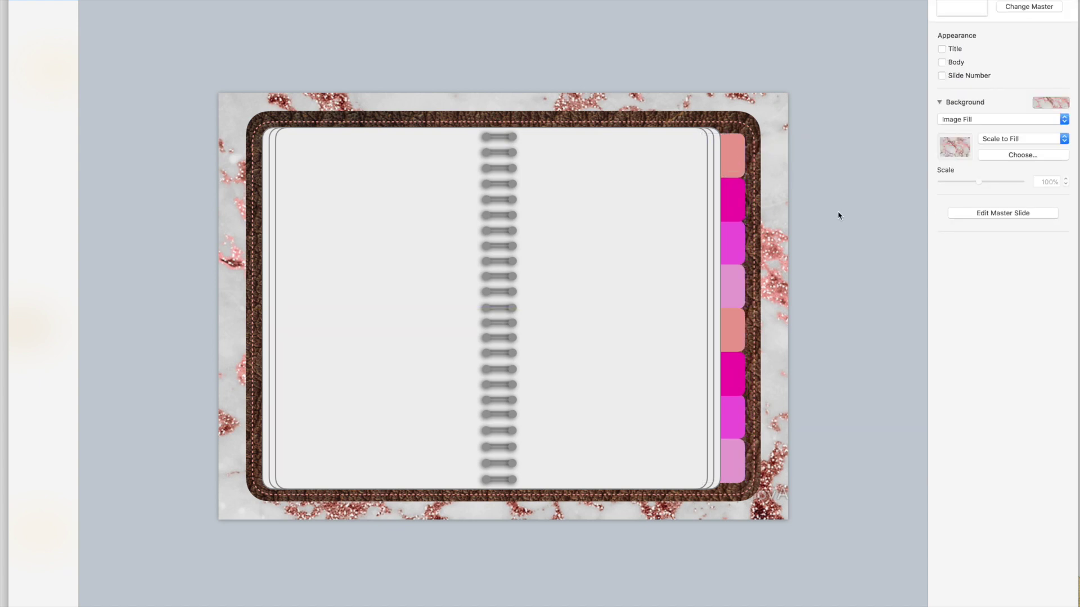
click(733, 156)
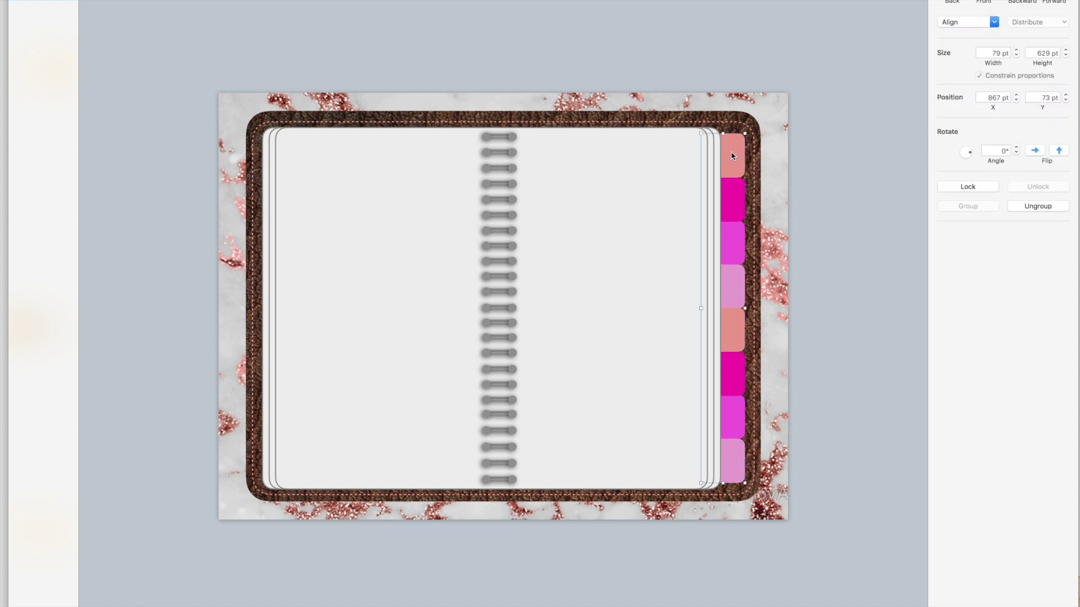
right_click(733, 156)
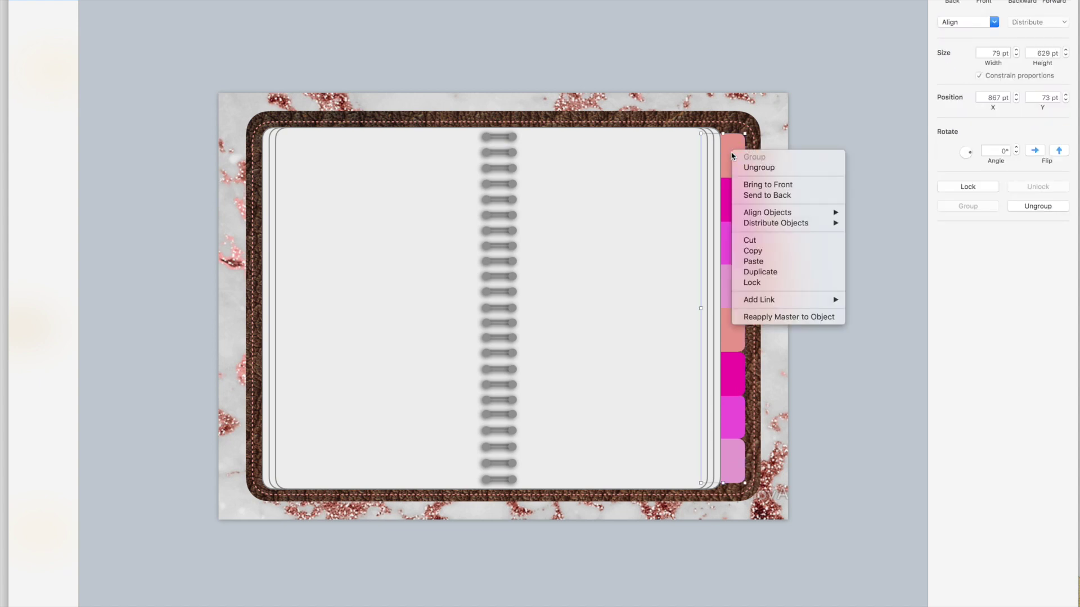
click(756, 168)
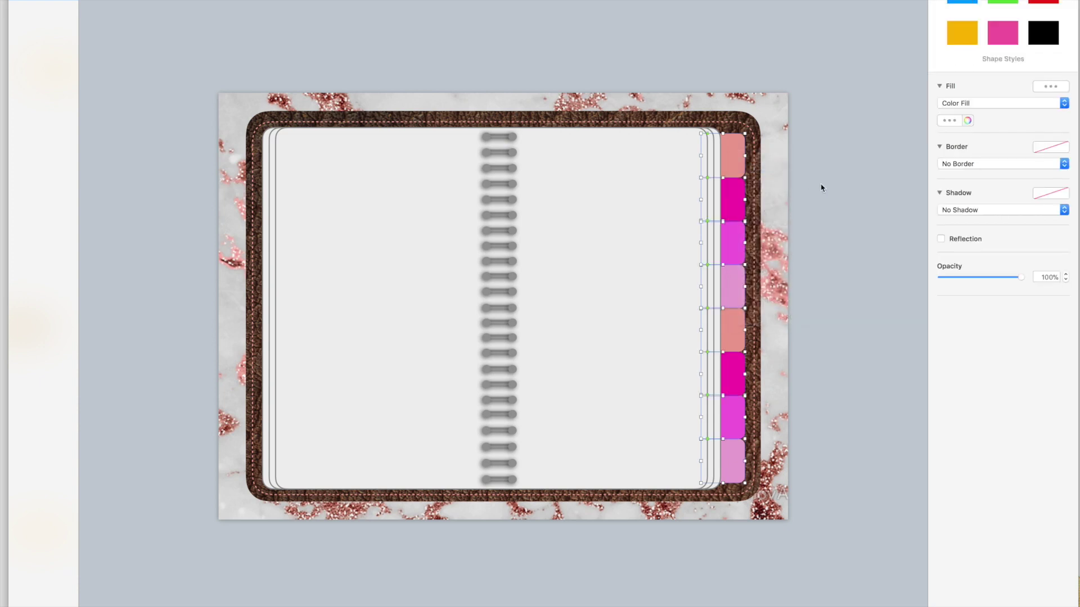
click(822, 187)
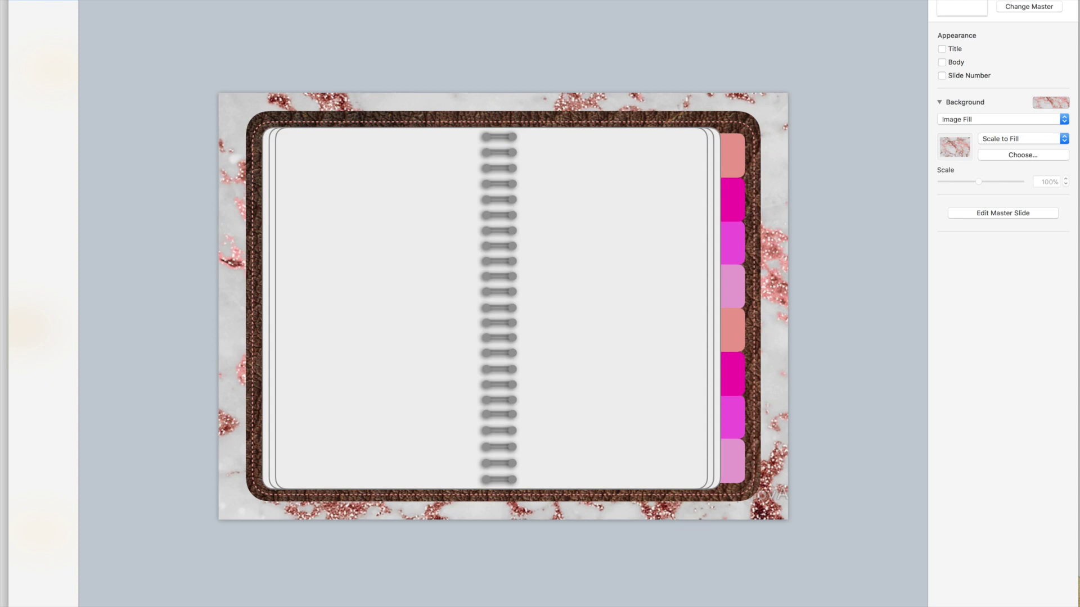
Add a new slide after the notebook slide and delete its title and body placeholders
key(Escape)
key(super+shift+n)
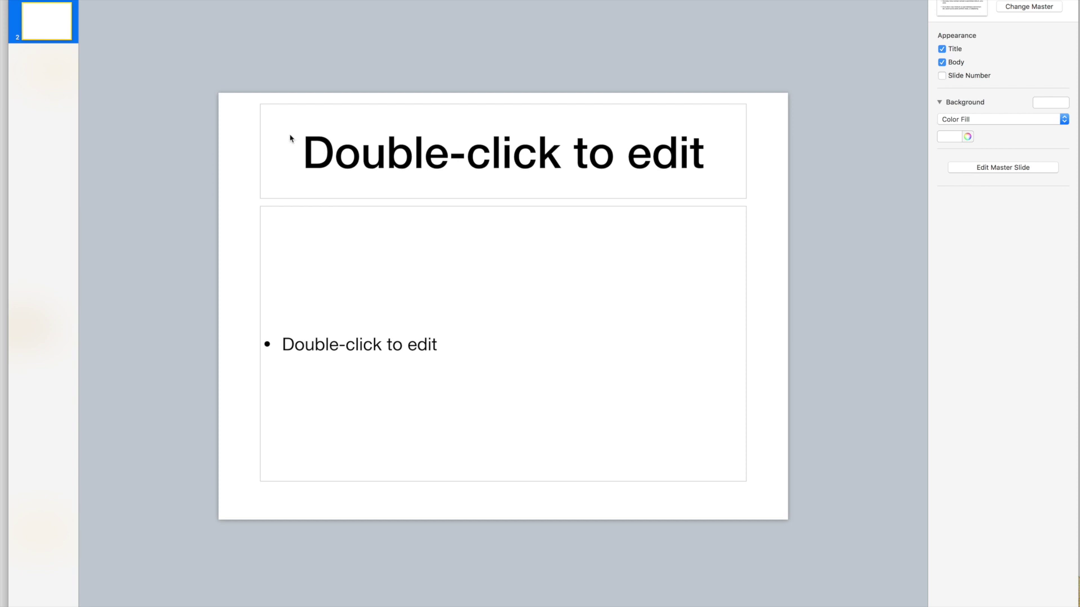
drag(225, 96, 636, 496)
key(Delete)
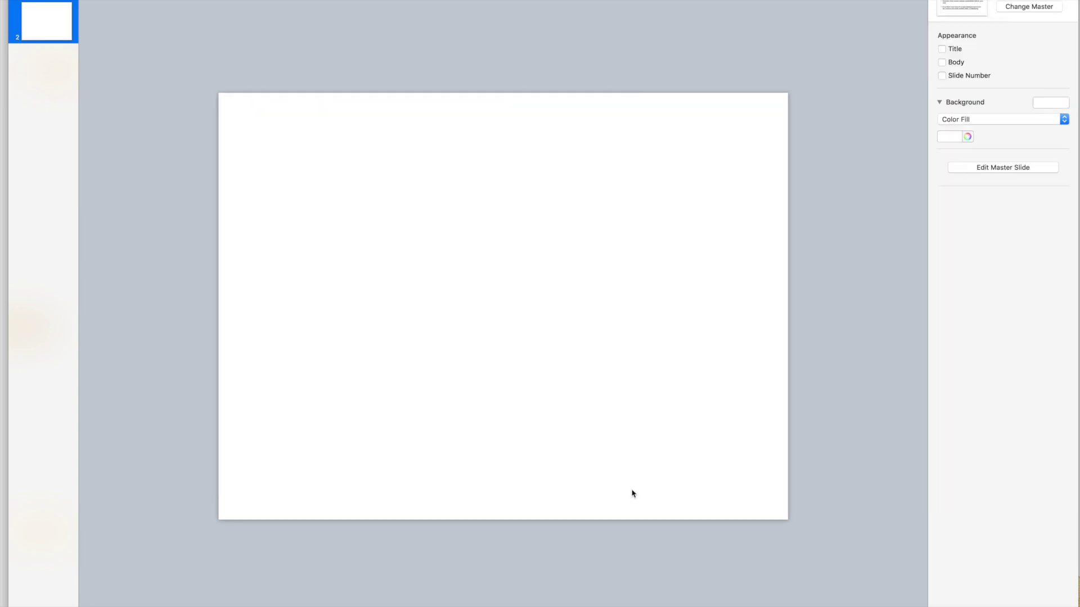
Give slide 2 the pink marble background and duplicate it as slide 3
click(49, 23)
right_click(49, 23)
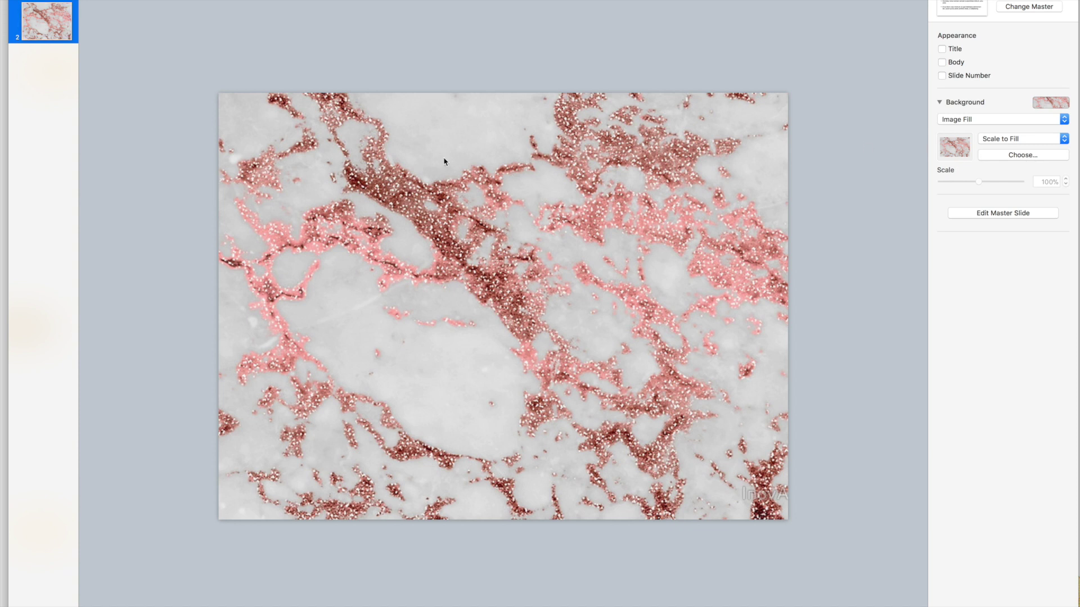
right_click(45, 17)
Duplicate slides 2 and 3 to create slides 4 and 5
click(48, 32)
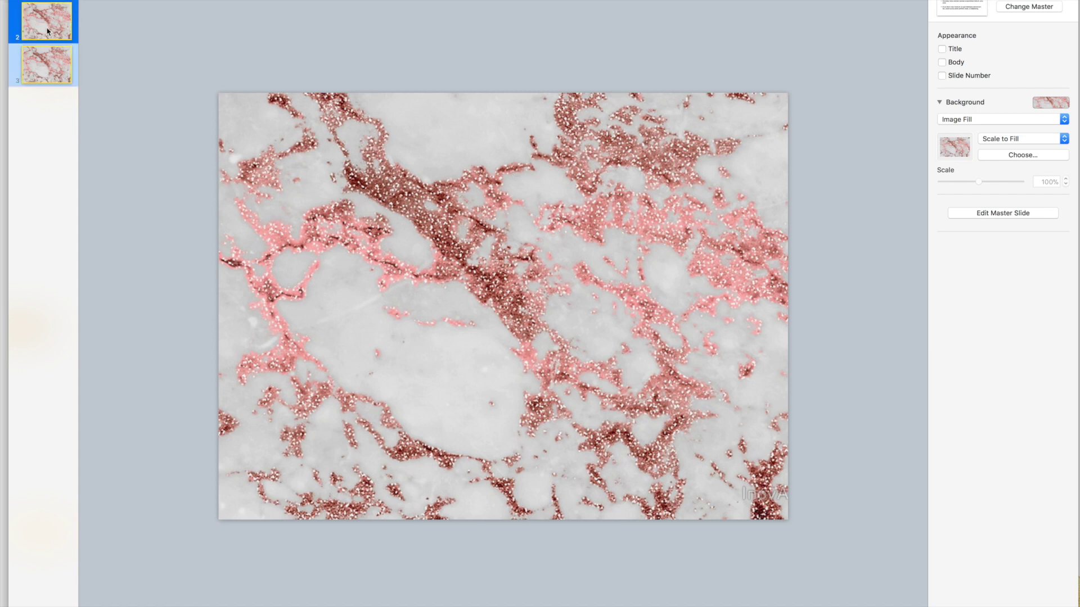
right_click(47, 66)
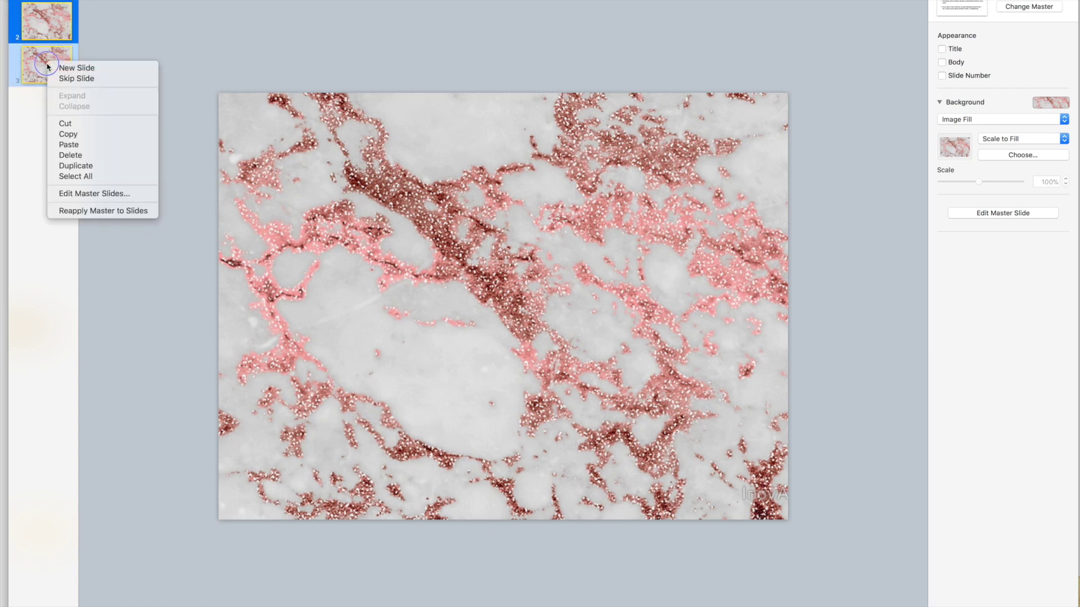
click(104, 168)
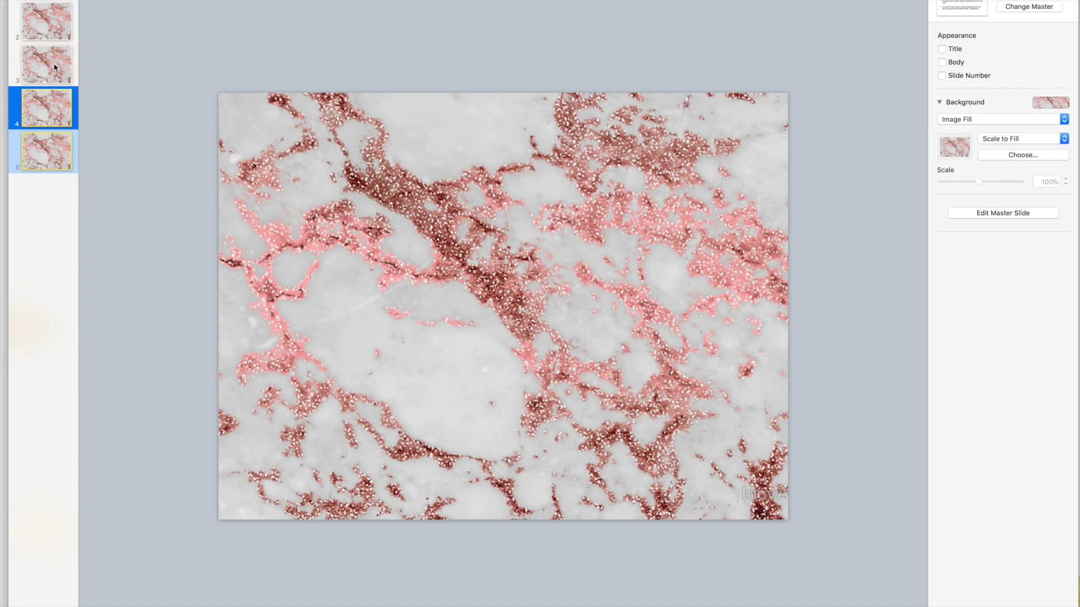
Select slides 2–5 and duplicate them to create slides 6–9
click(40, 34)
click(50, 72)
click(43, 104)
click(42, 141)
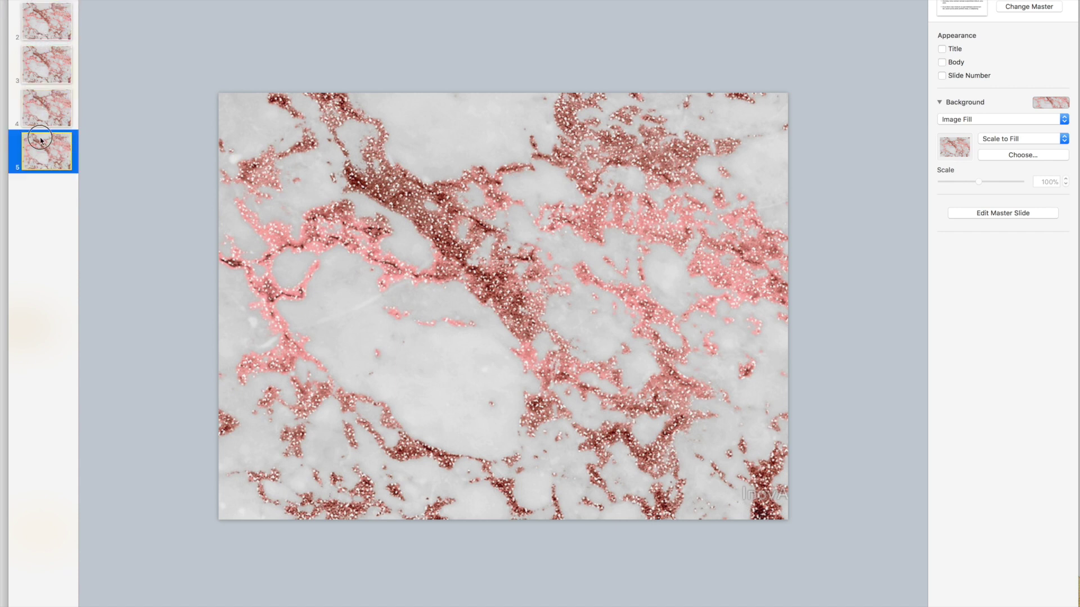
click(48, 22)
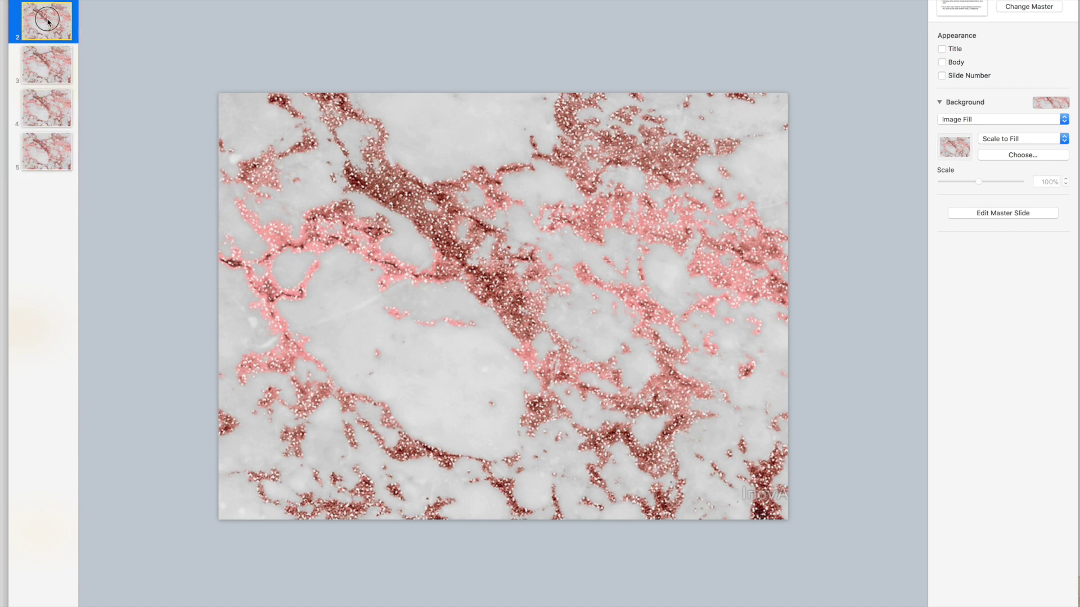
shift+click(58, 71)
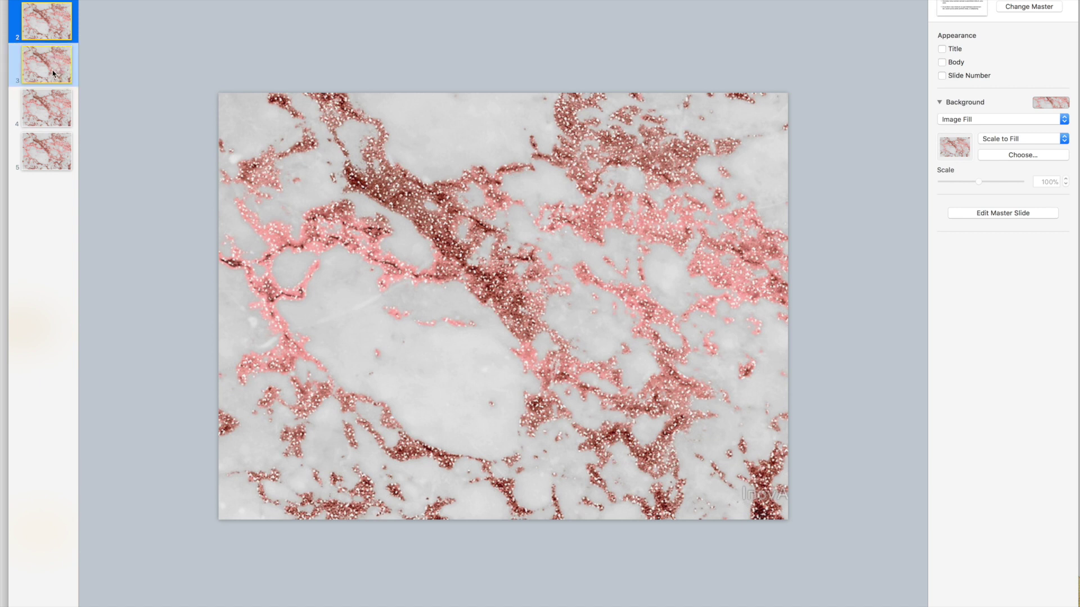
shift+click(58, 117)
shift+click(61, 164)
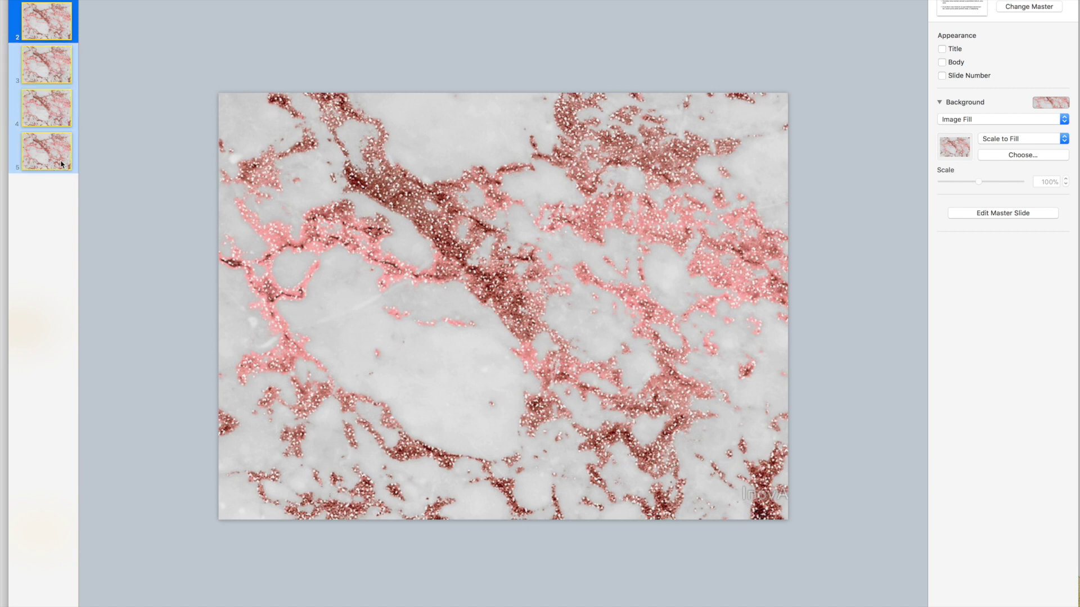
right_click(62, 164)
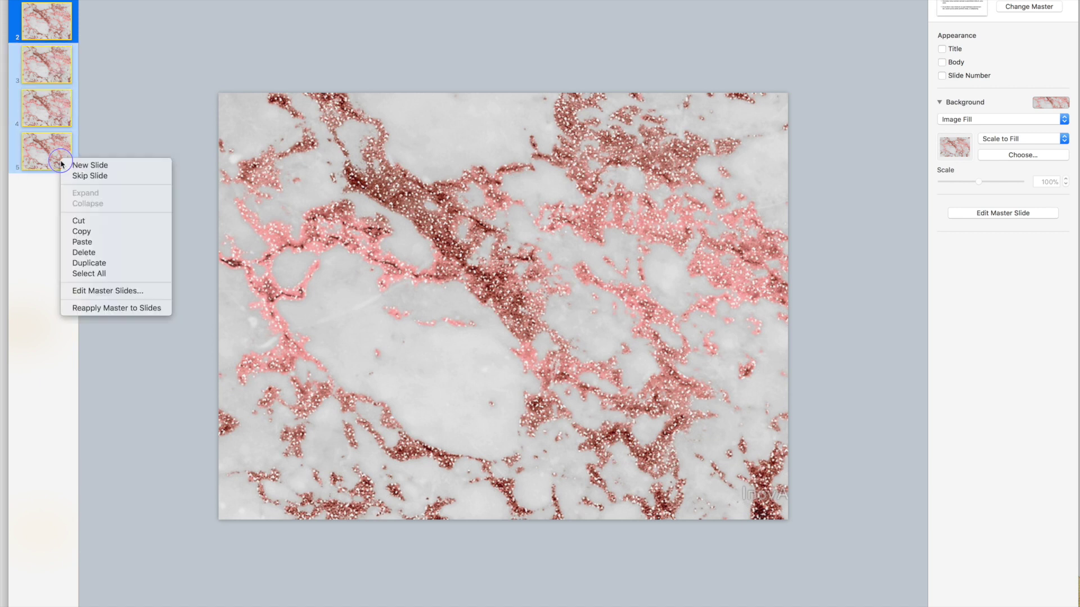
click(112, 266)
click(58, 34)
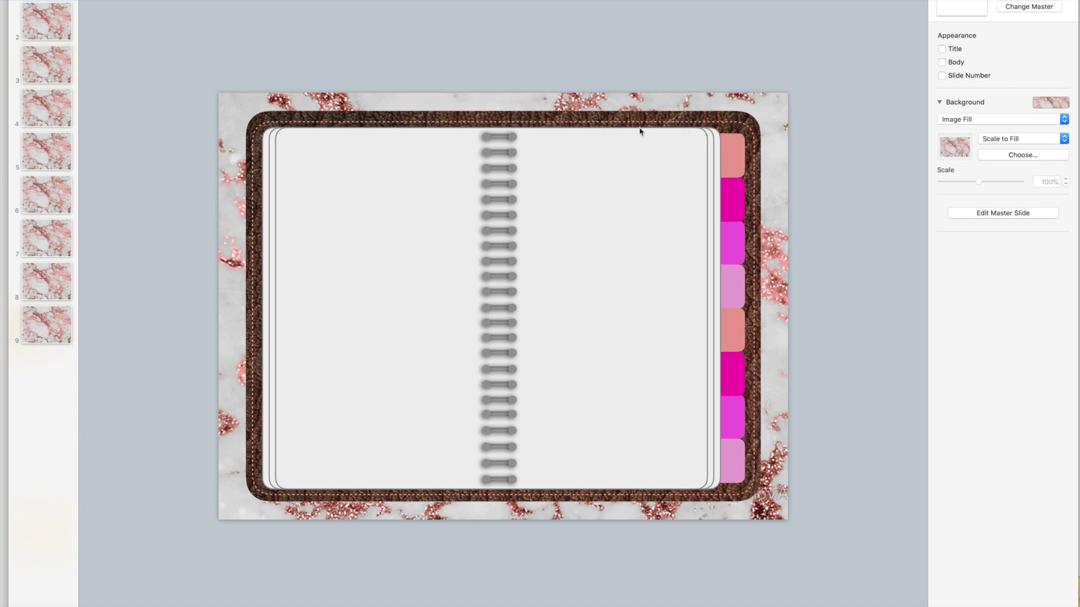
click(523, 133)
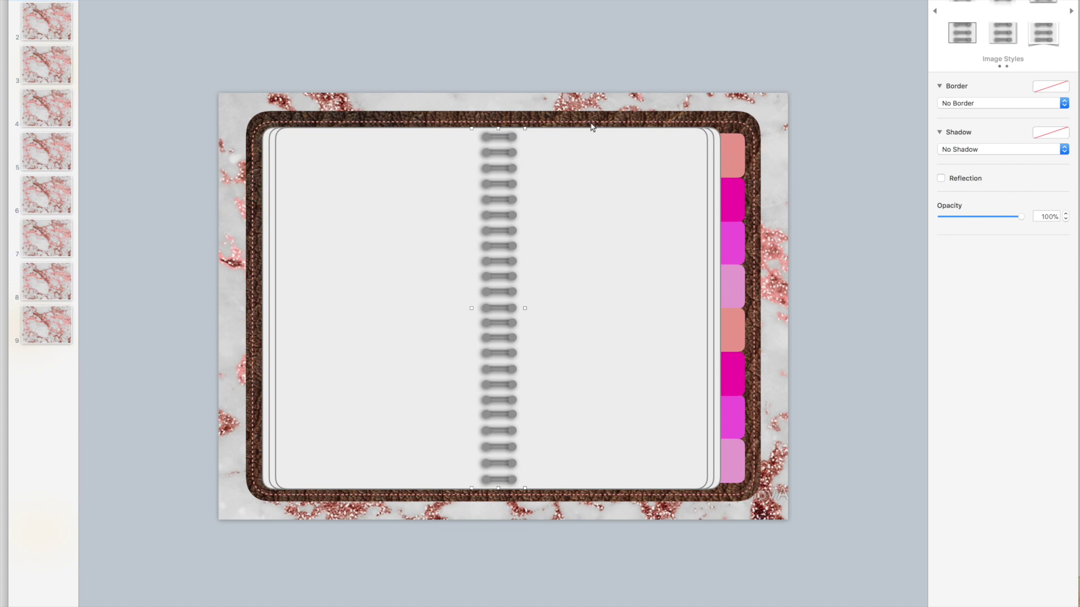
click(55, 32)
click(47, 1)
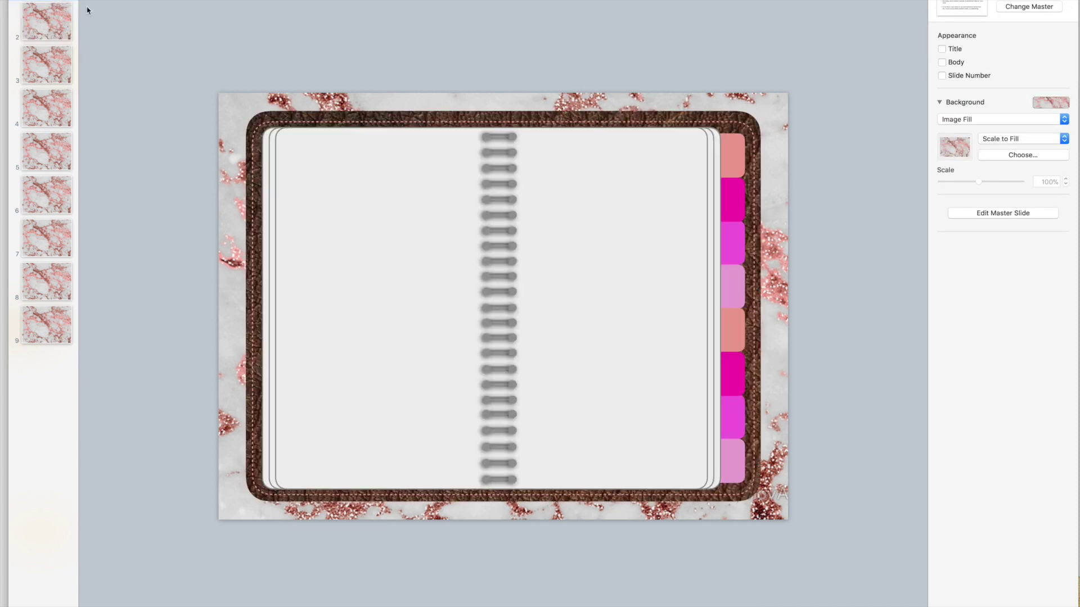
Link the top tab to slide 2 and test the link
click(737, 154)
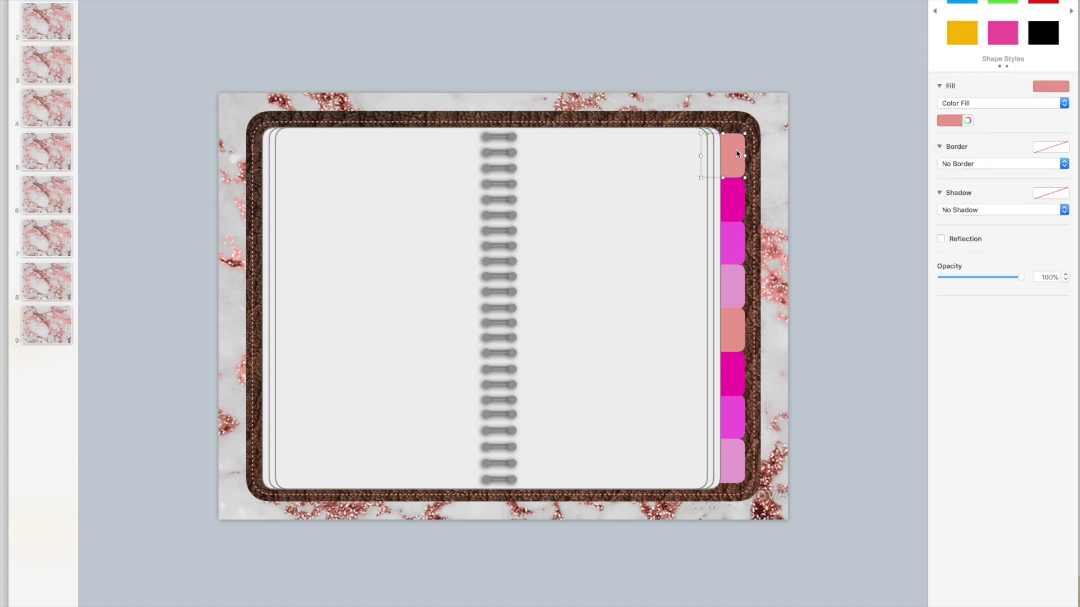
right_click(736, 153)
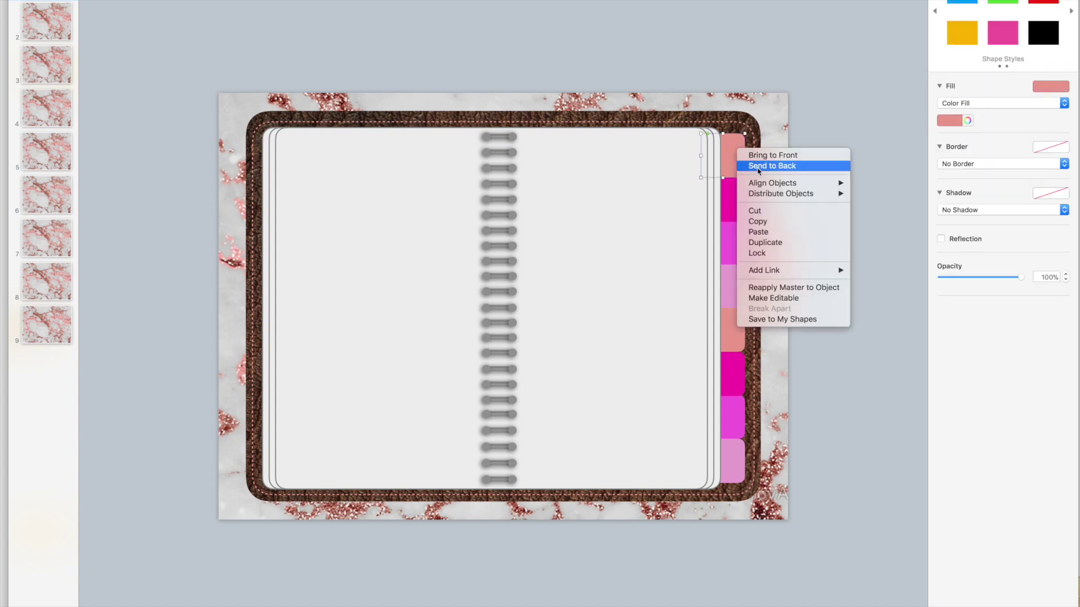
mouse_move(795, 273)
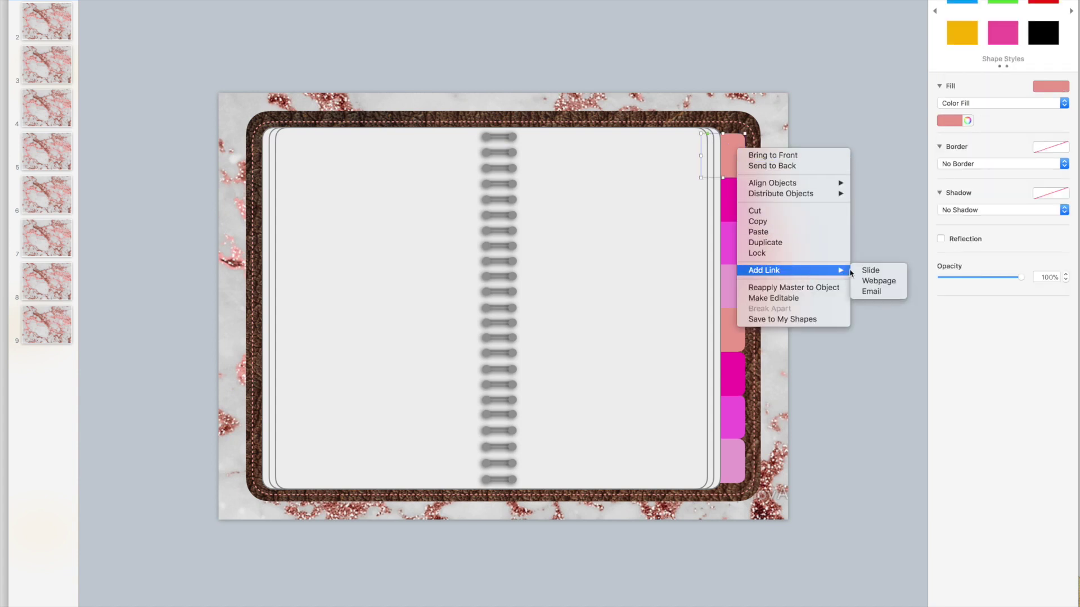
click(869, 271)
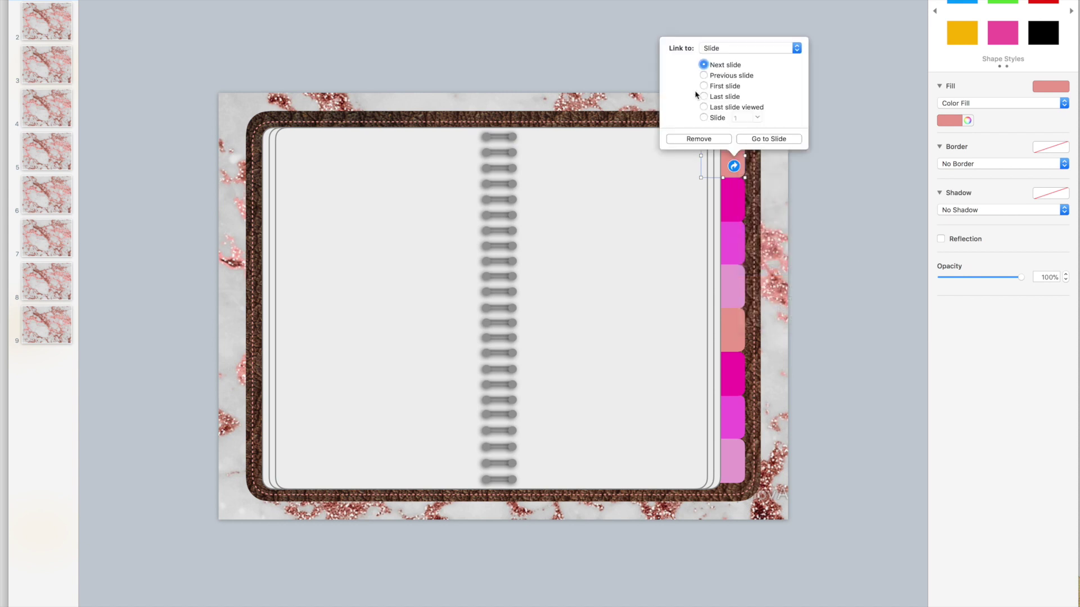
click(704, 118)
click(756, 118)
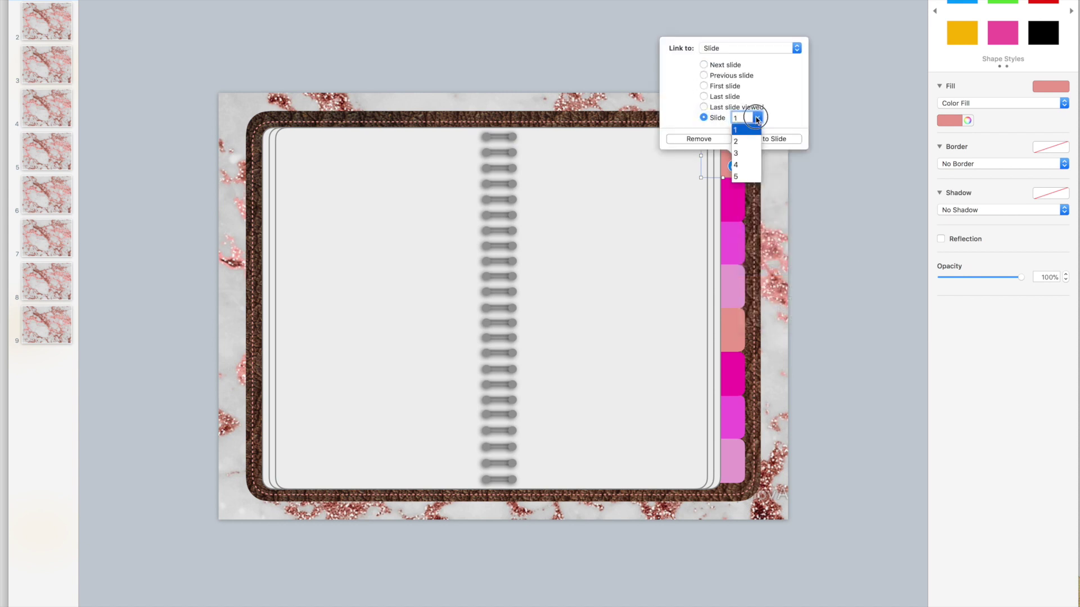
click(751, 141)
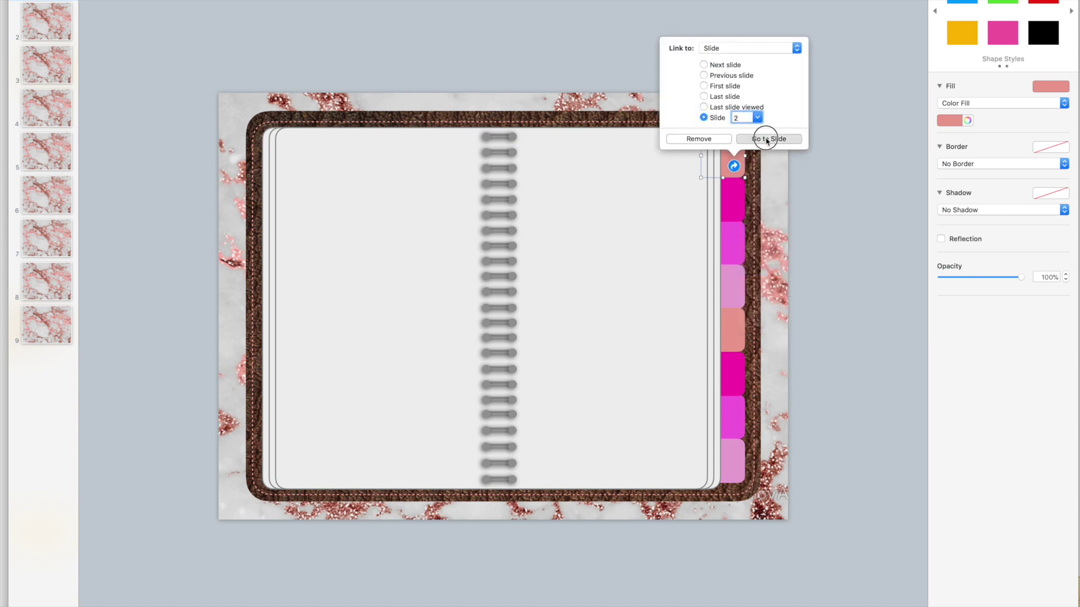
click(766, 140)
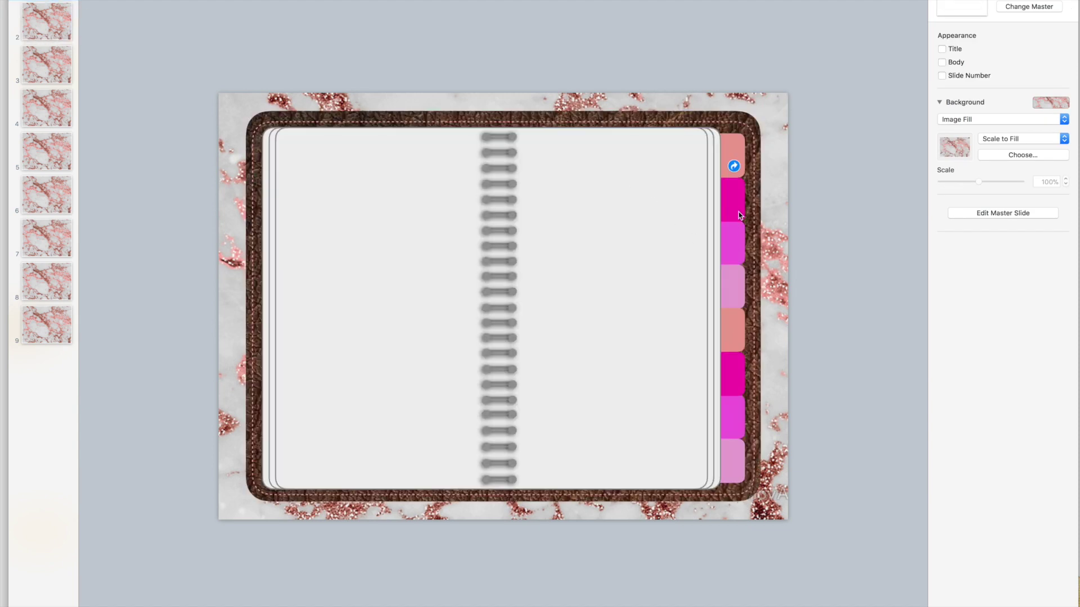
Link the second tab to slide 3
click(738, 214)
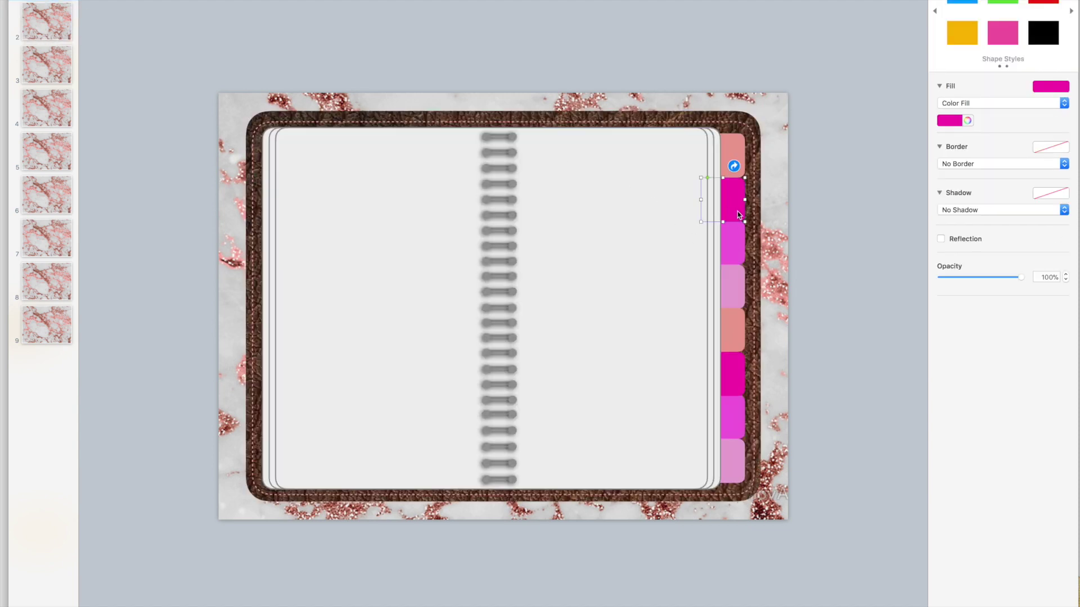
right_click(734, 211)
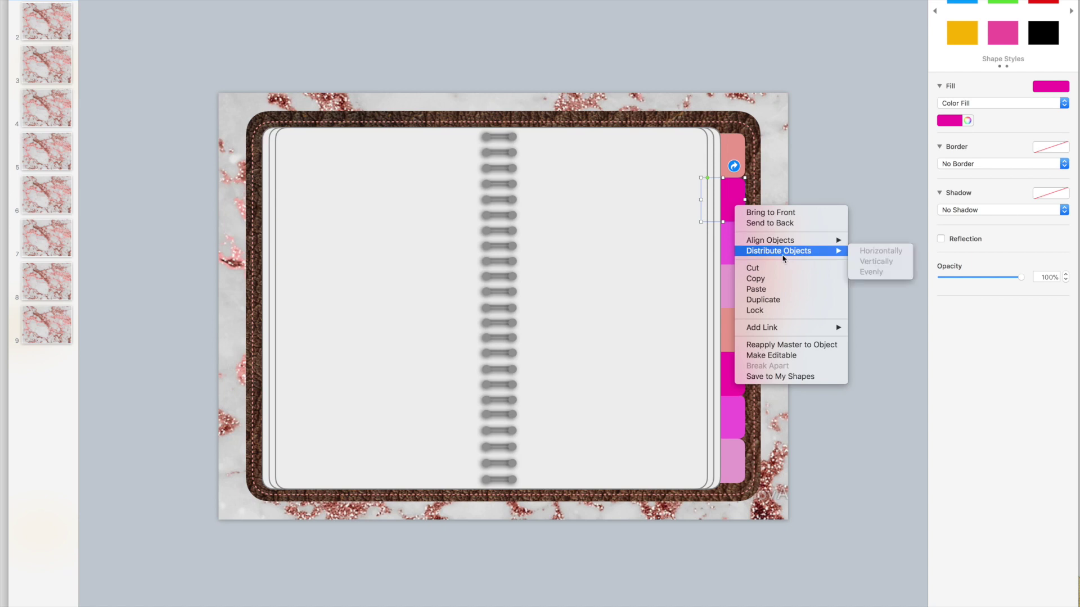
mouse_move(832, 327)
click(869, 327)
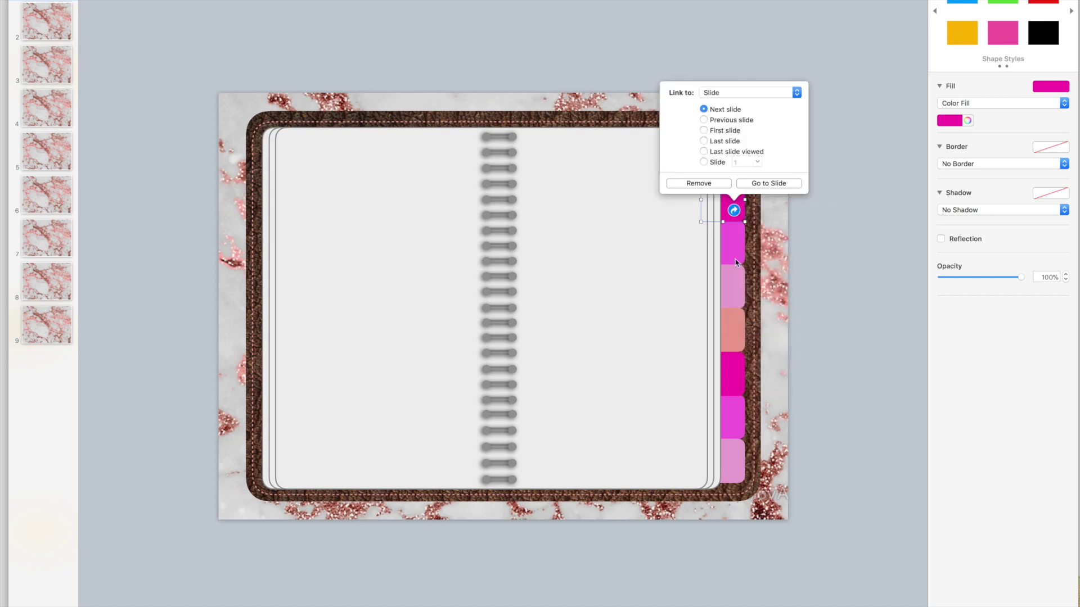
click(717, 164)
click(756, 162)
click(747, 198)
Link the third tab to slide 4
click(731, 234)
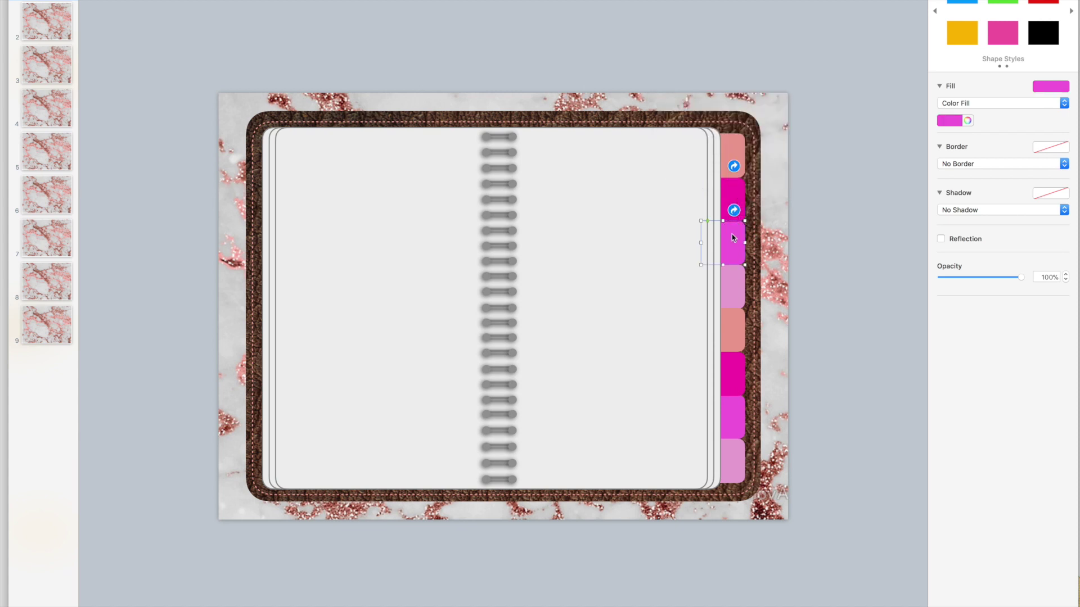
right_click(733, 237)
mouse_move(788, 353)
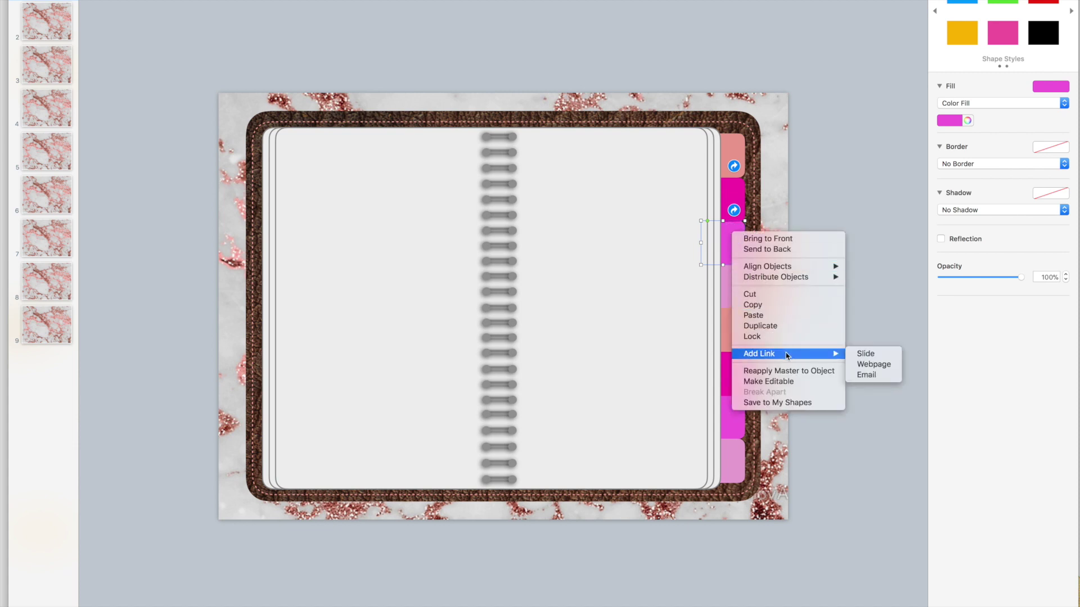
click(865, 355)
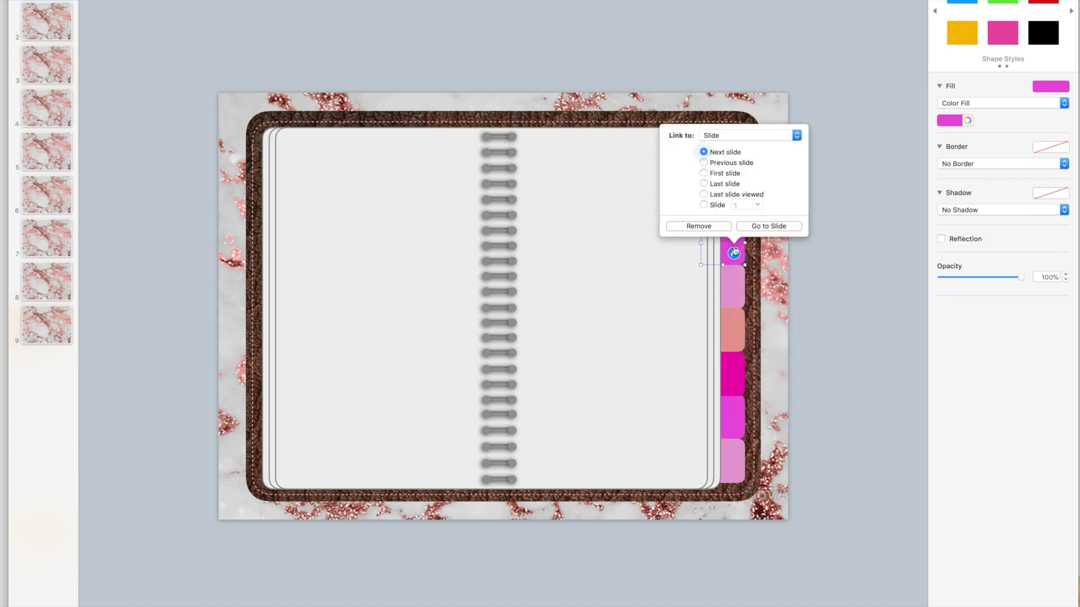
click(717, 205)
click(756, 206)
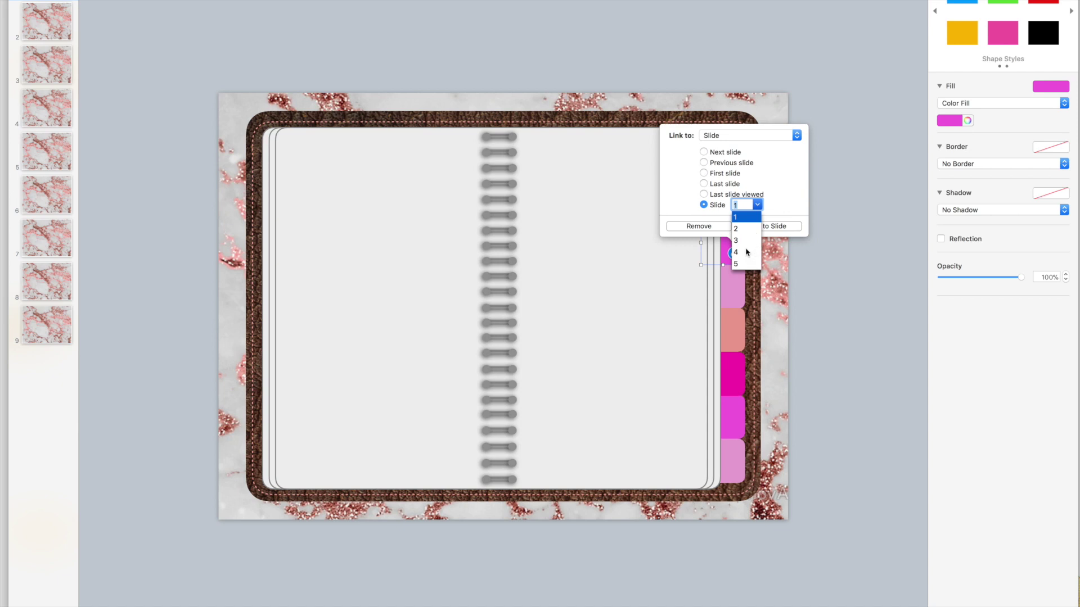
click(746, 252)
Link the fourth, light-pink tab to slide 5
click(735, 286)
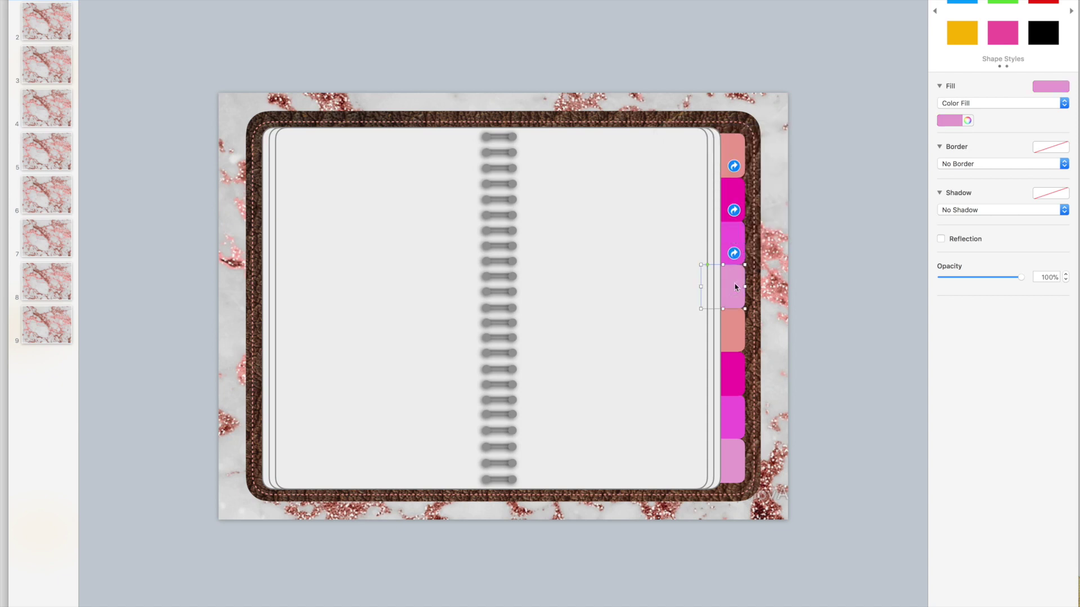
right_click(735, 287)
mouse_move(804, 404)
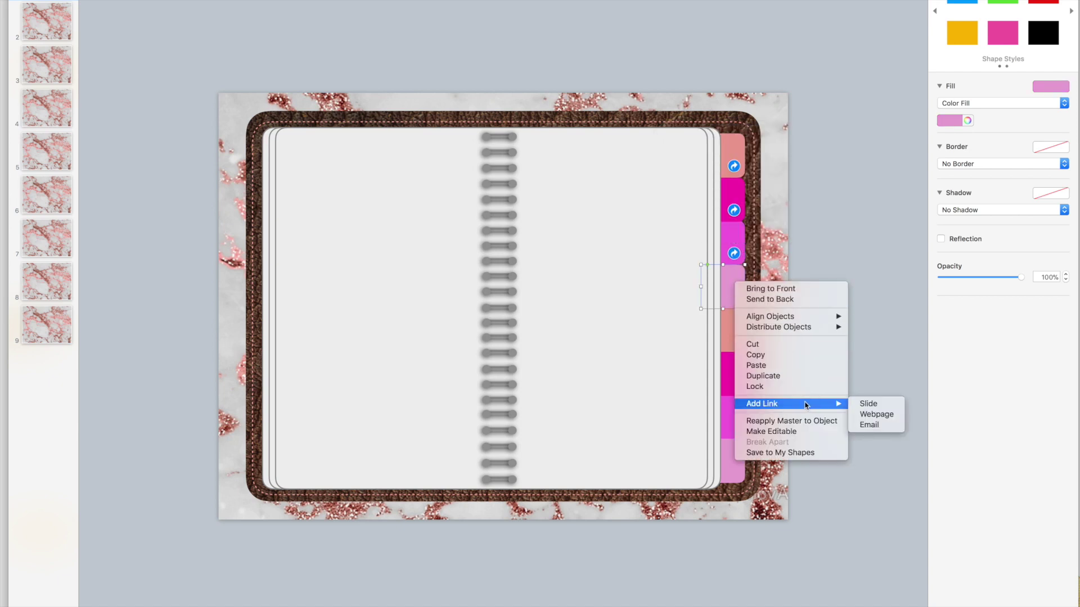
click(868, 403)
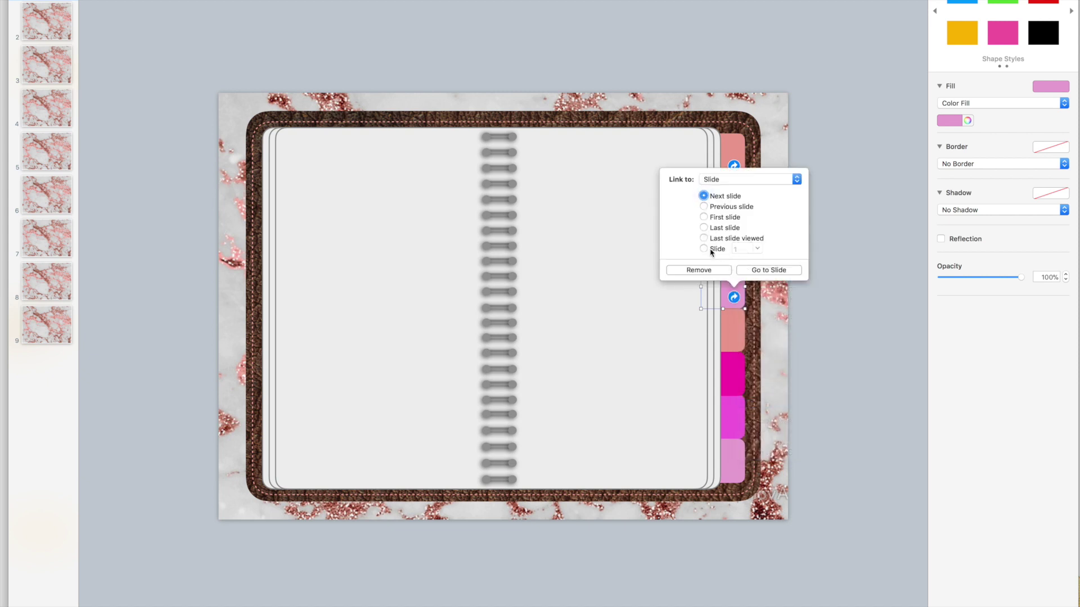
click(740, 250)
click(757, 248)
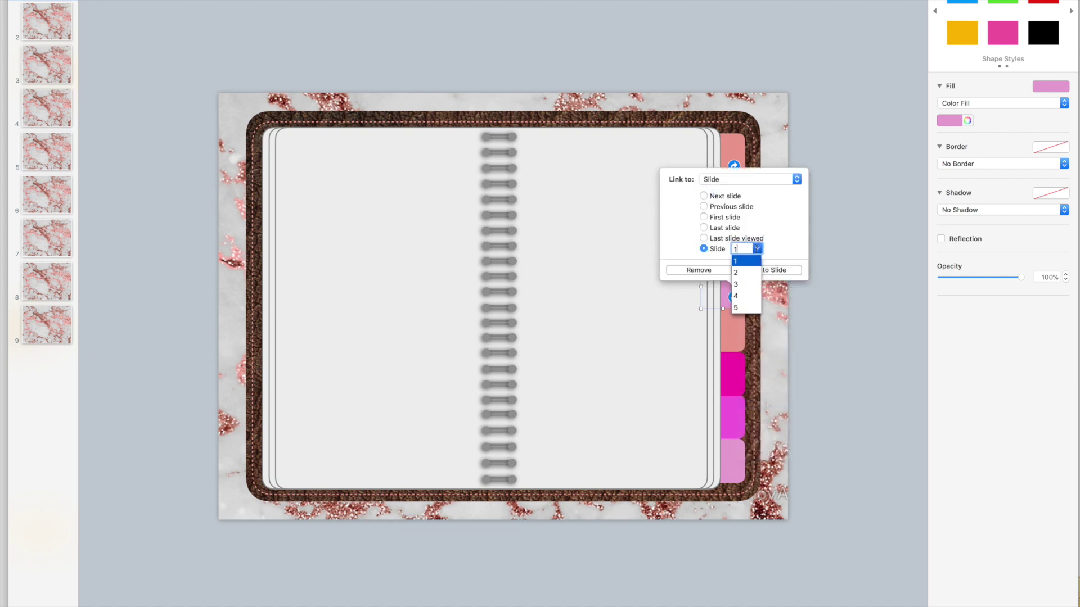
click(743, 308)
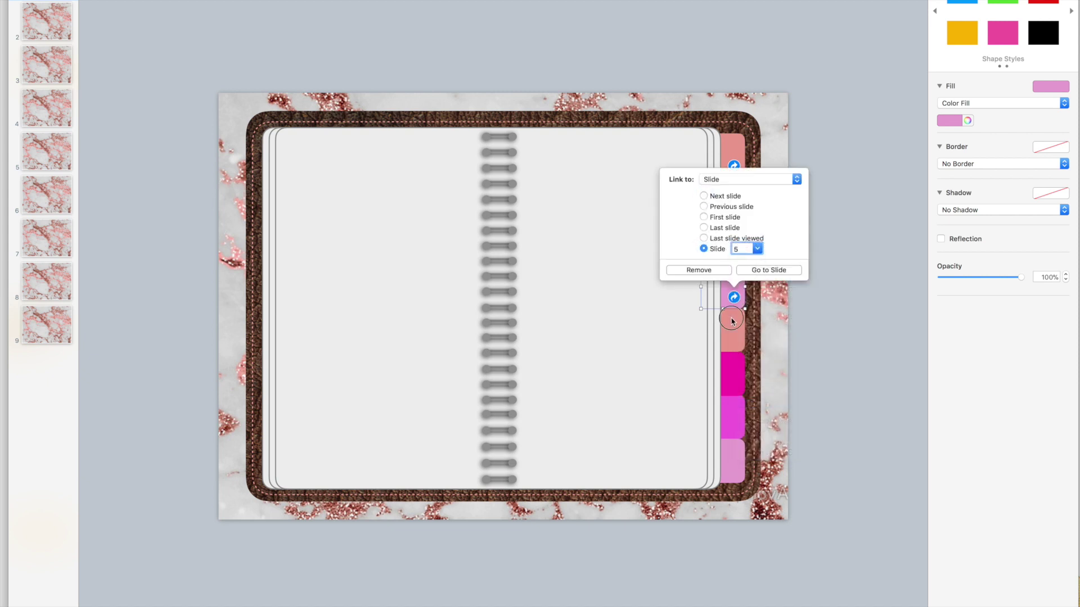
click(733, 321)
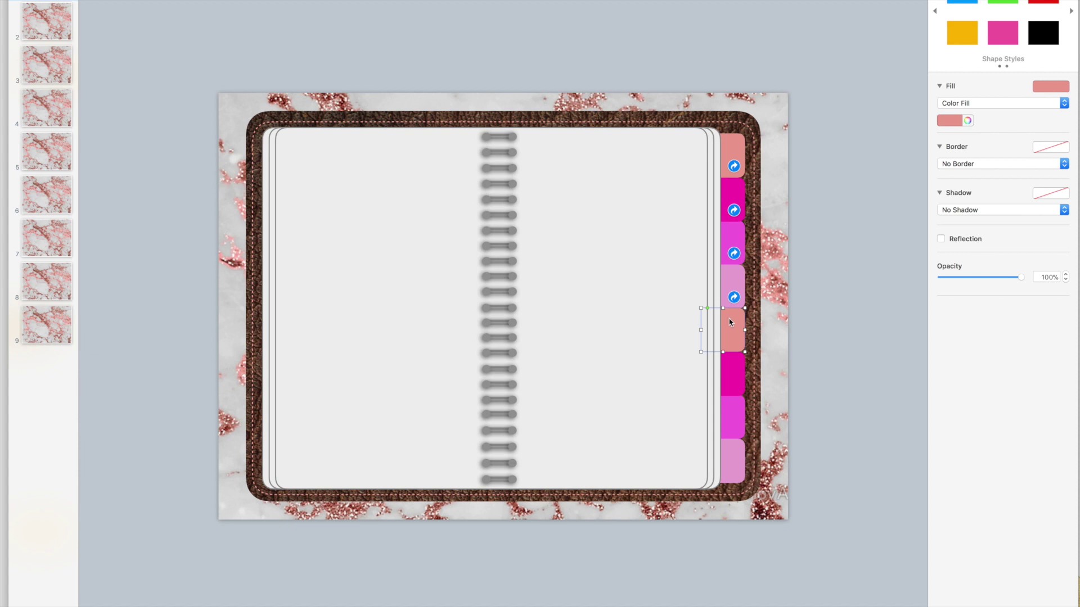
Link the fifth tab to slide 6 via the menu bar, then check the upper tabs' links
click(130, 0)
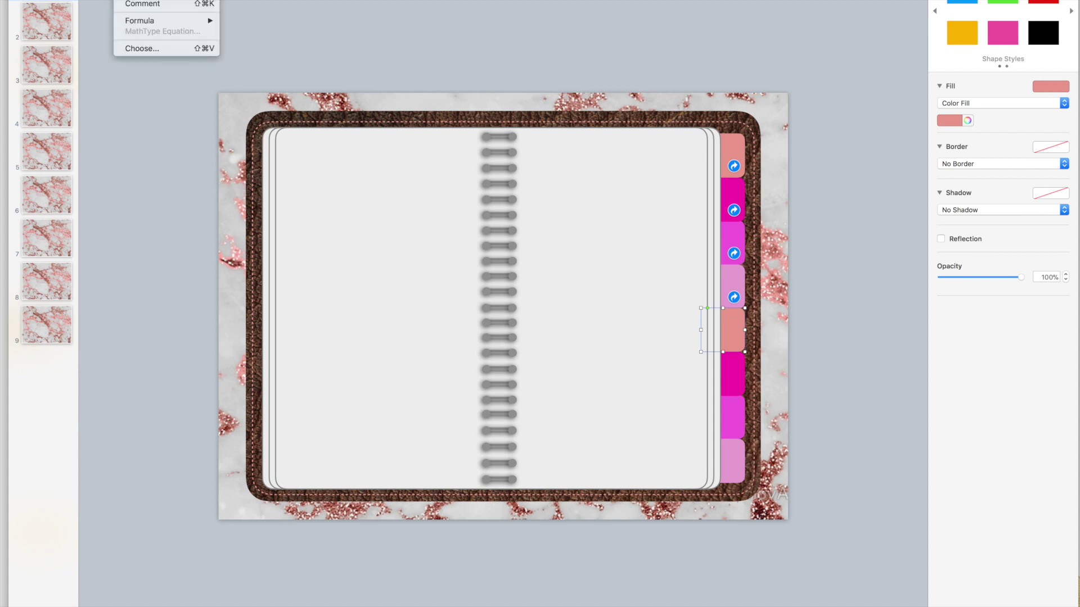
mouse_move(160, 0)
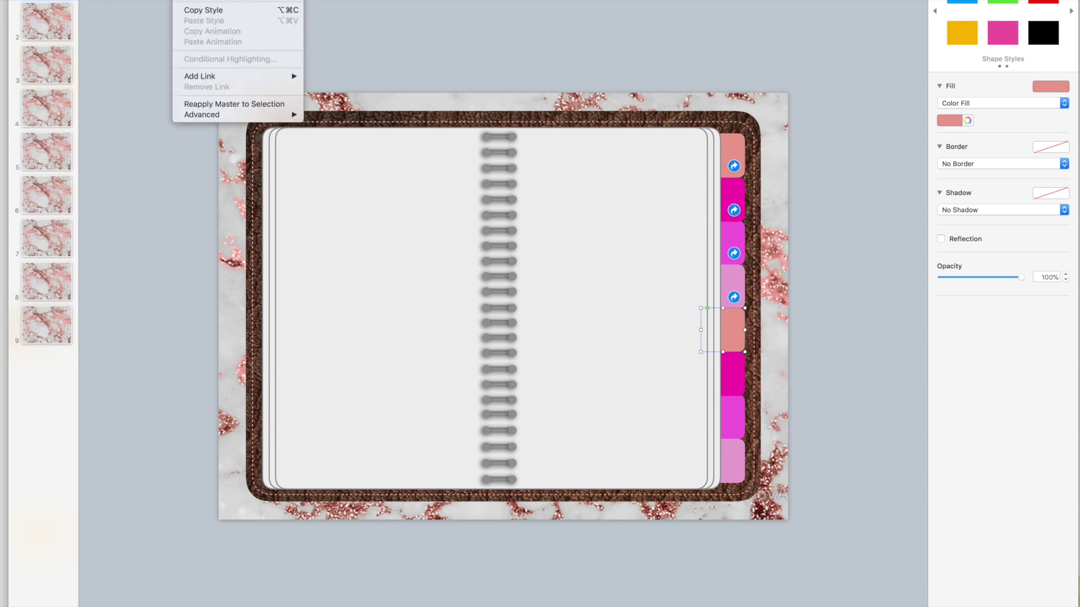
mouse_move(280, 77)
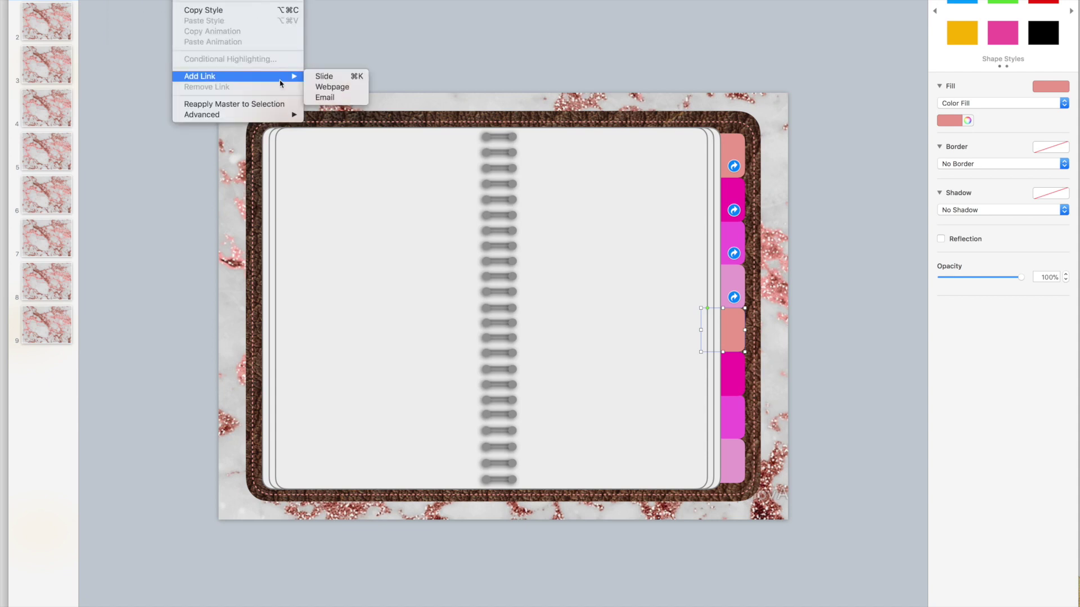
click(346, 76)
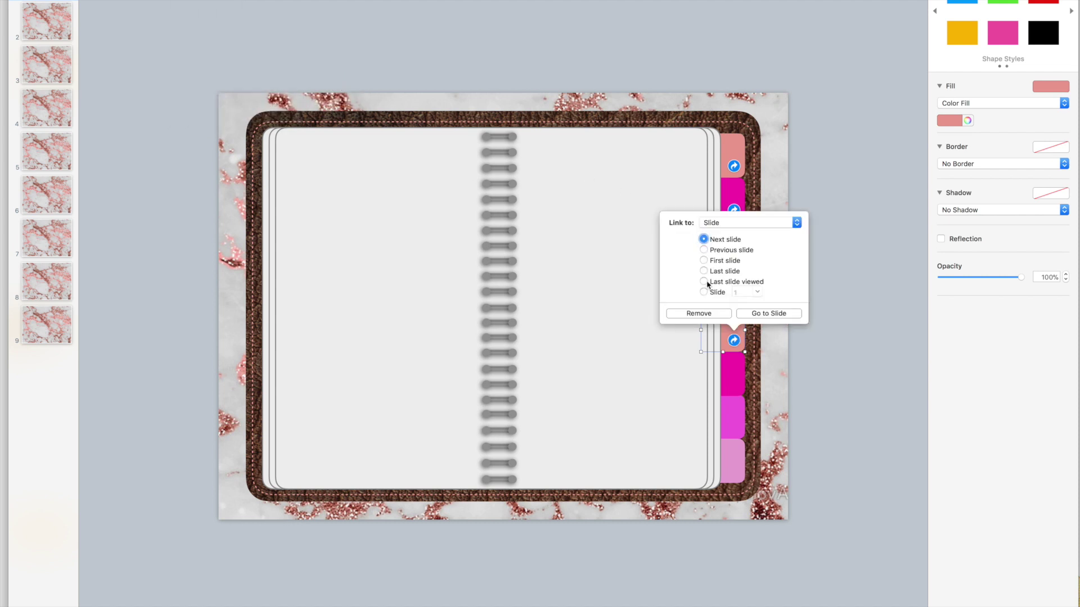
click(704, 292)
click(757, 292)
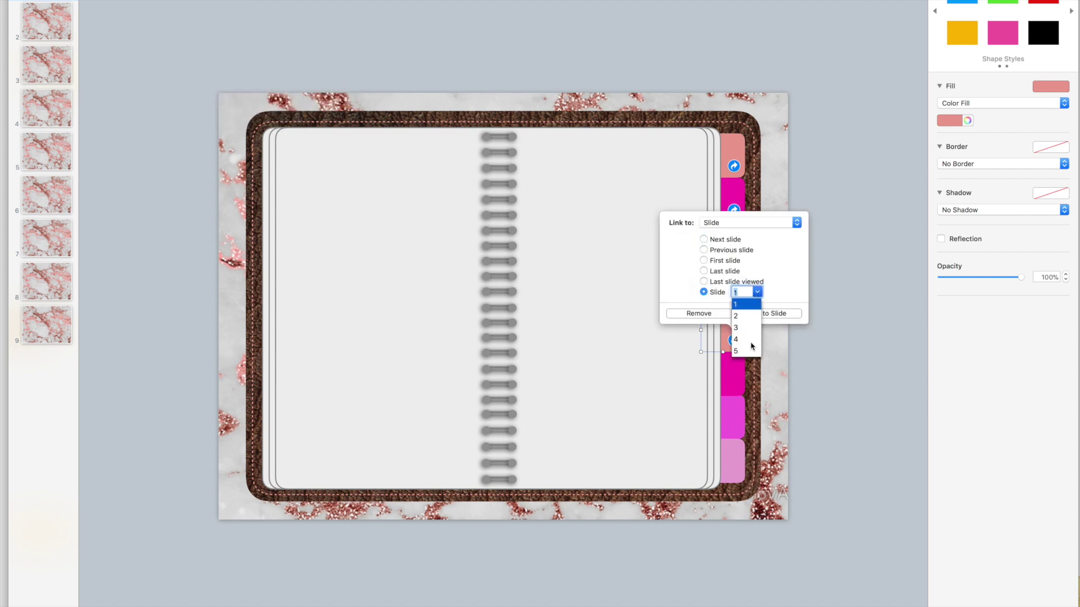
scroll(746, 343, down, 1)
click(746, 344)
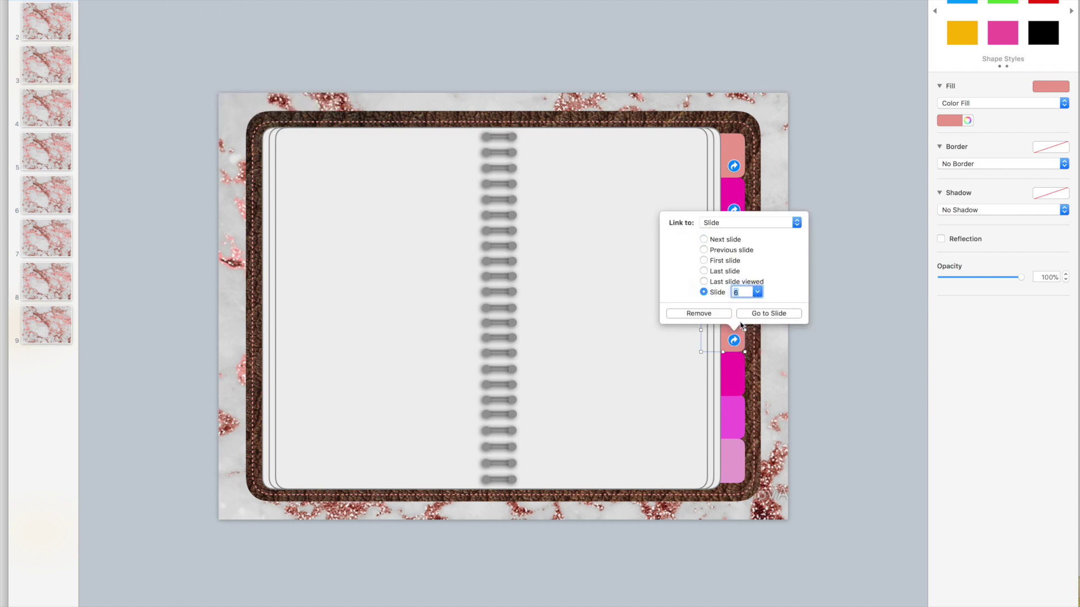
click(846, 292)
click(734, 298)
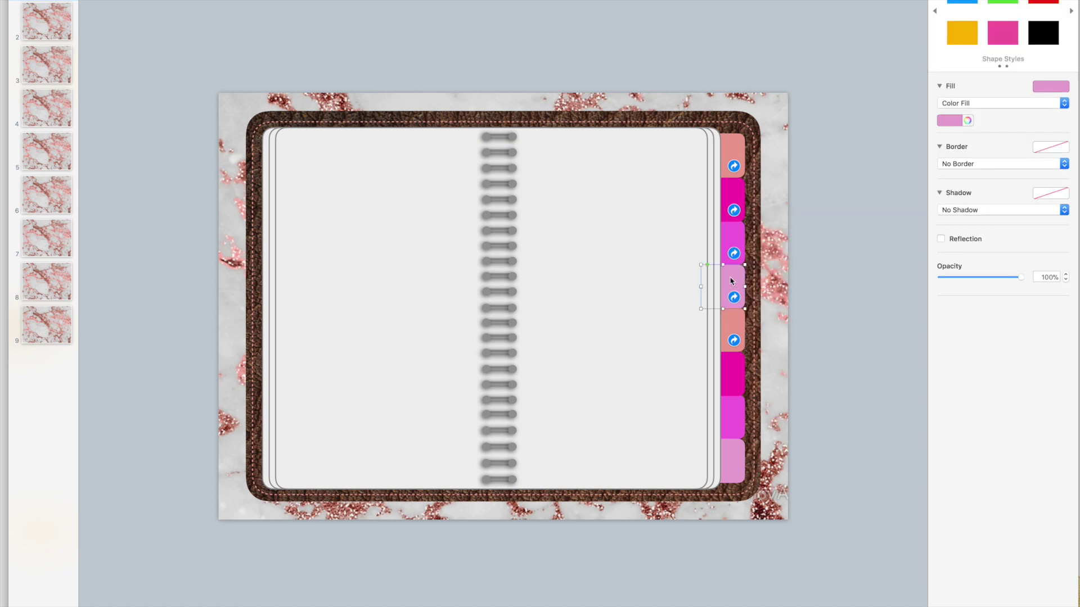
click(734, 298)
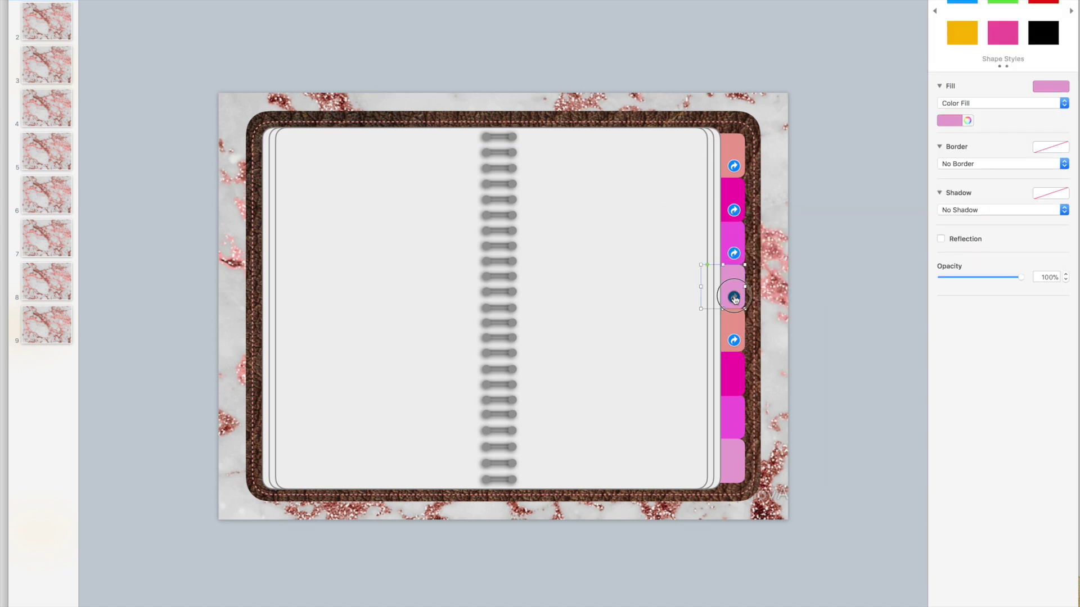
click(734, 343)
Link the magenta tab to slide 7
click(739, 377)
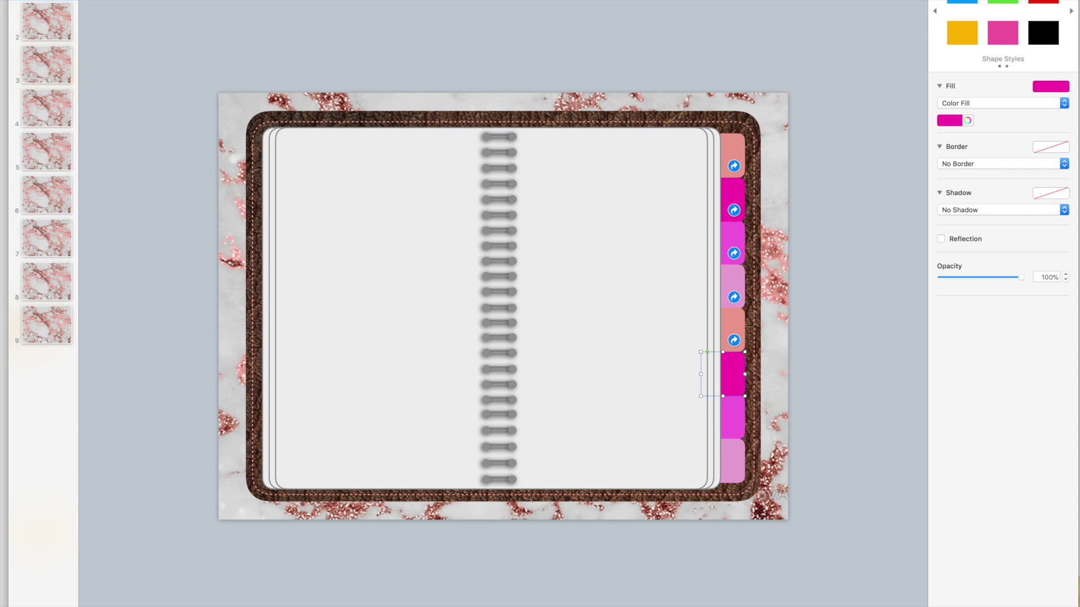
right_click(173, 1)
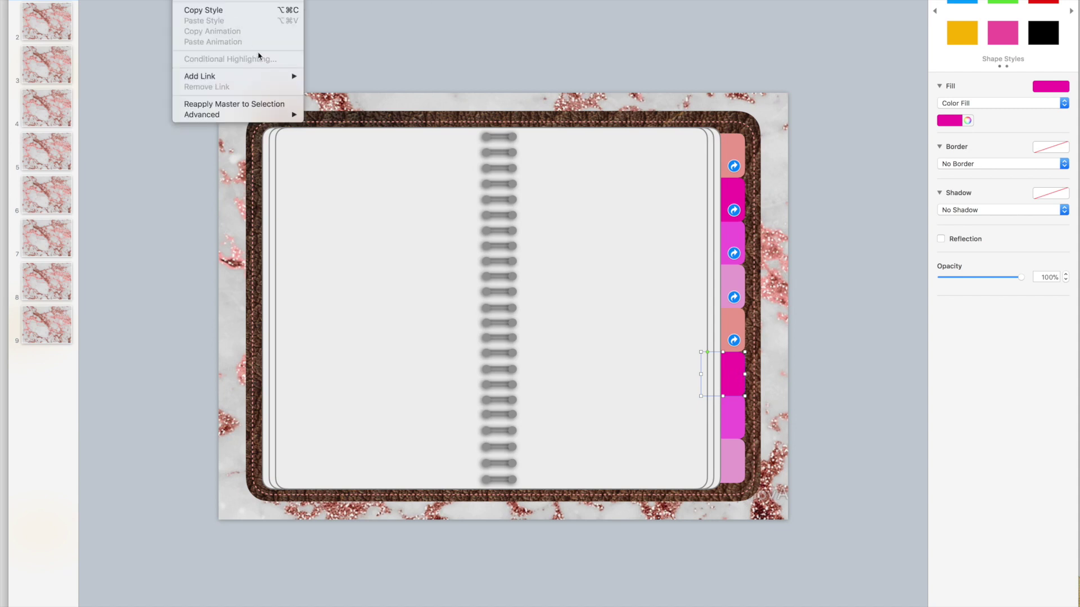
mouse_move(281, 76)
click(320, 76)
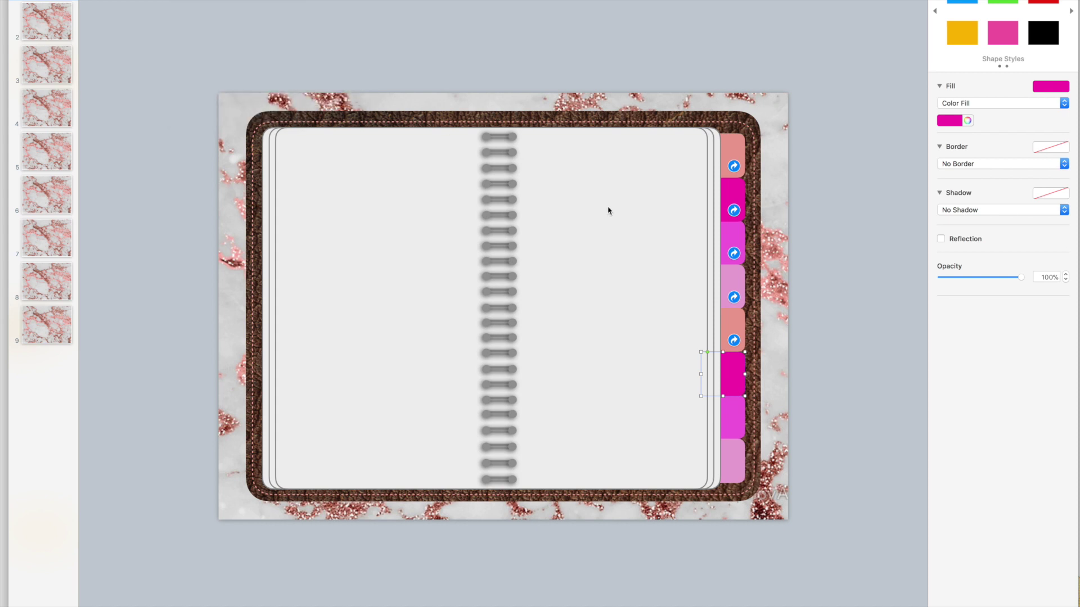
click(703, 335)
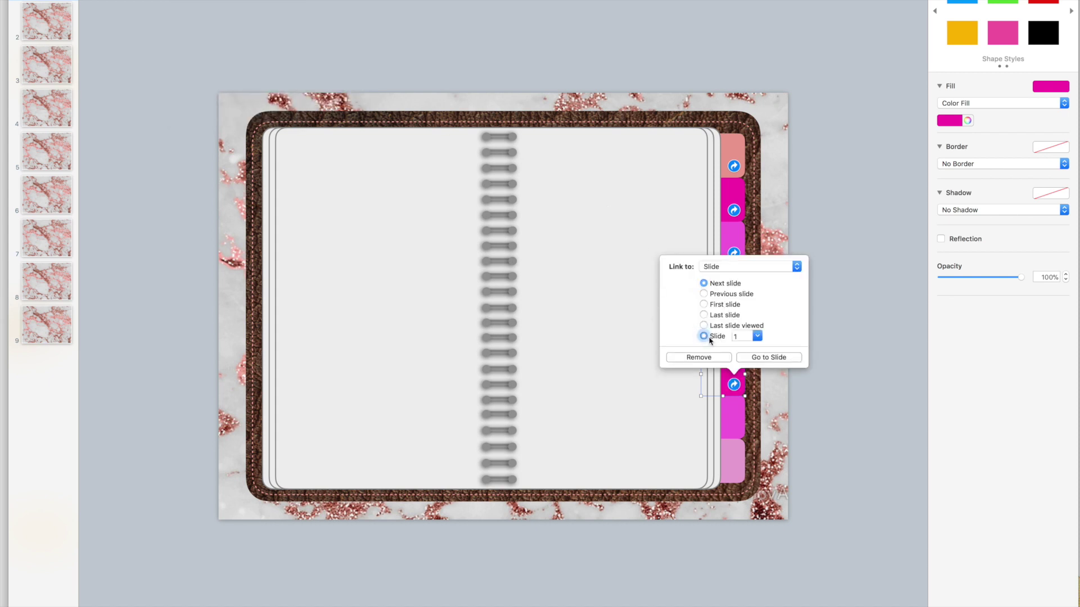
click(758, 336)
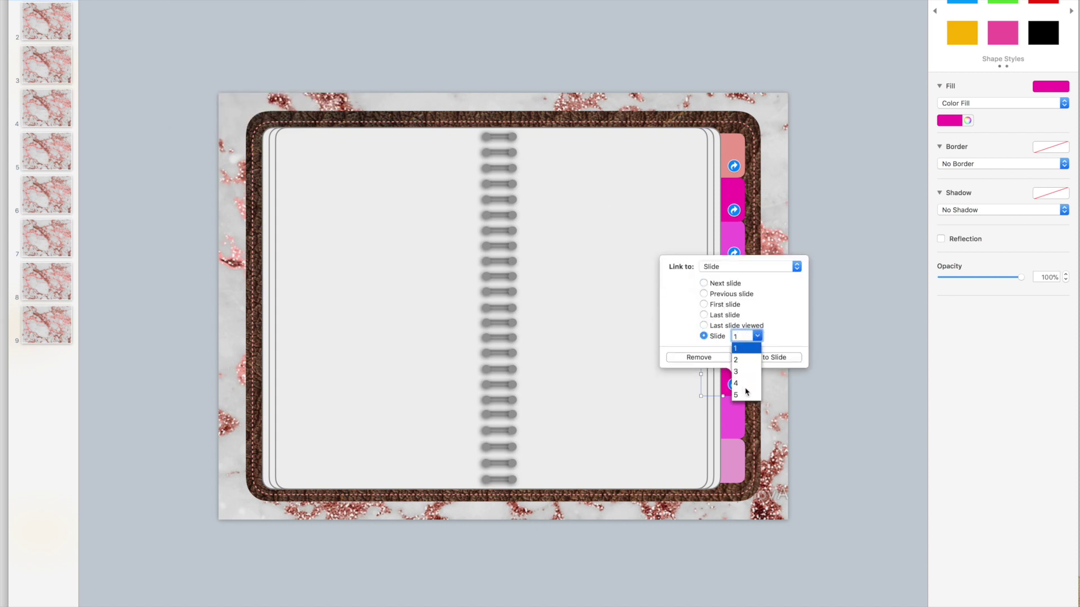
scroll(745, 387, down, 3)
click(743, 377)
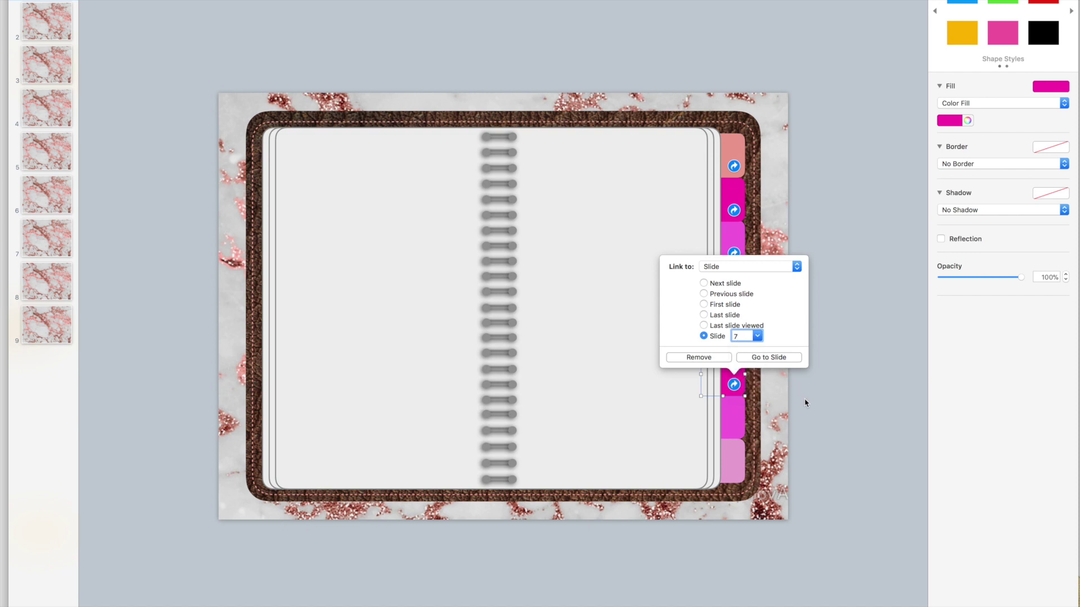
click(804, 402)
Link the pink tab below it to slide 8 using Command-K
click(722, 411)
click(733, 414)
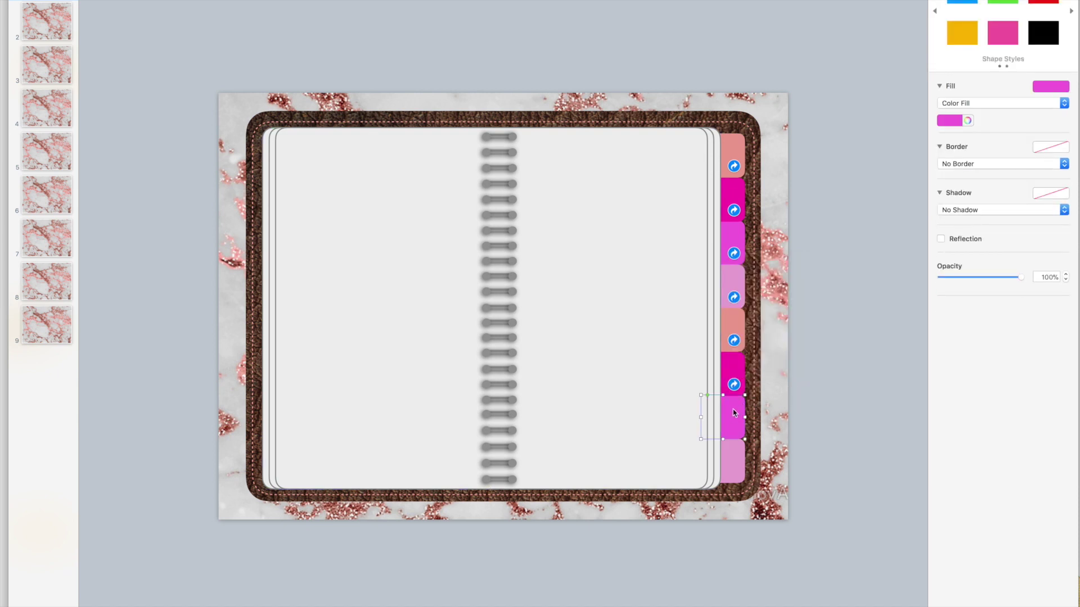
key(super+k)
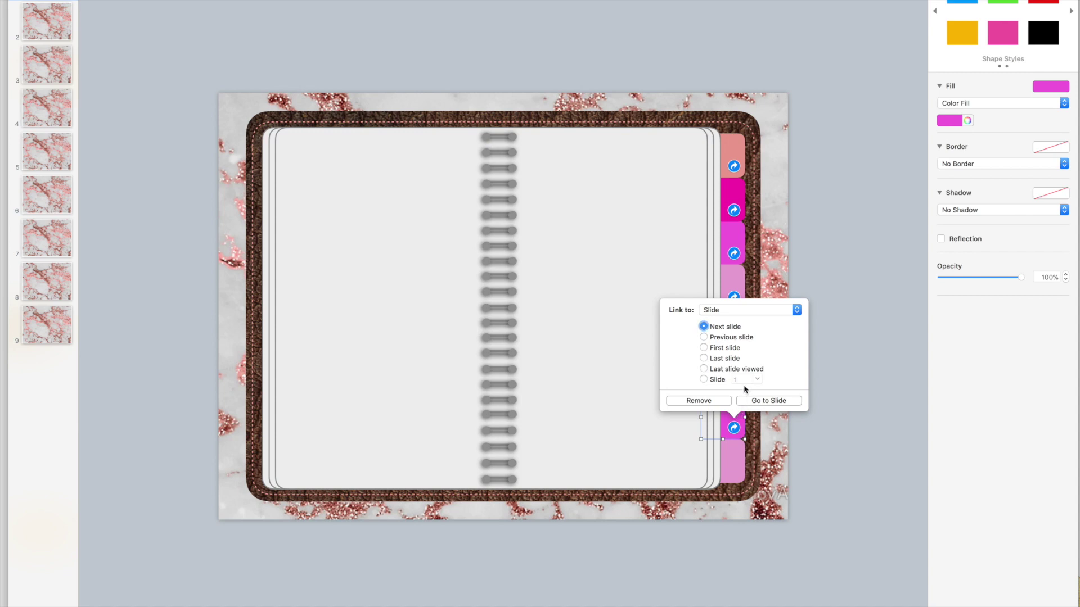
click(703, 379)
click(748, 381)
click(757, 380)
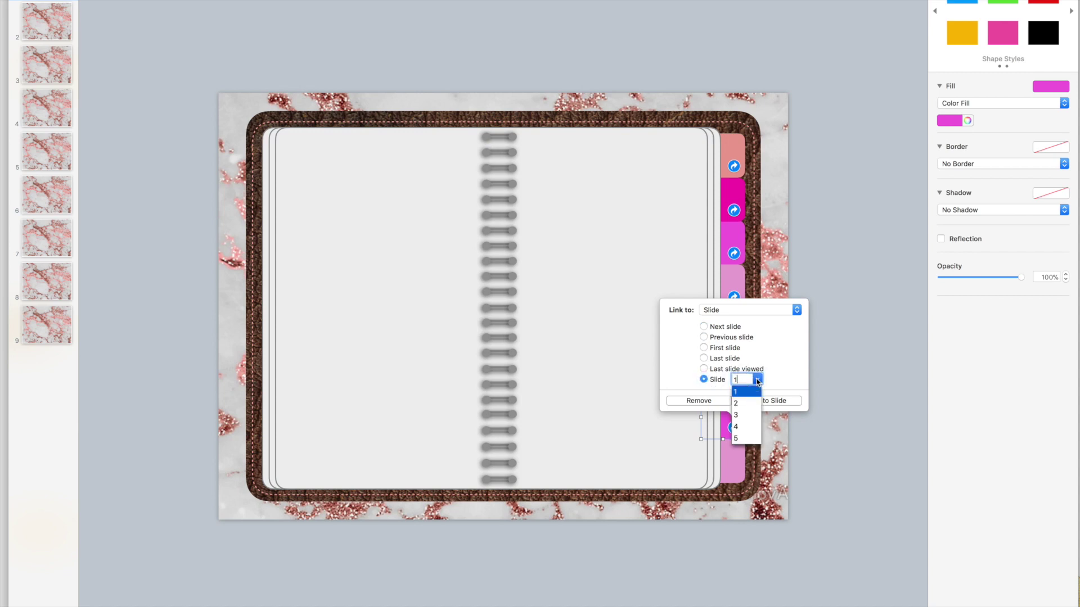
scroll(756, 400, down, 2)
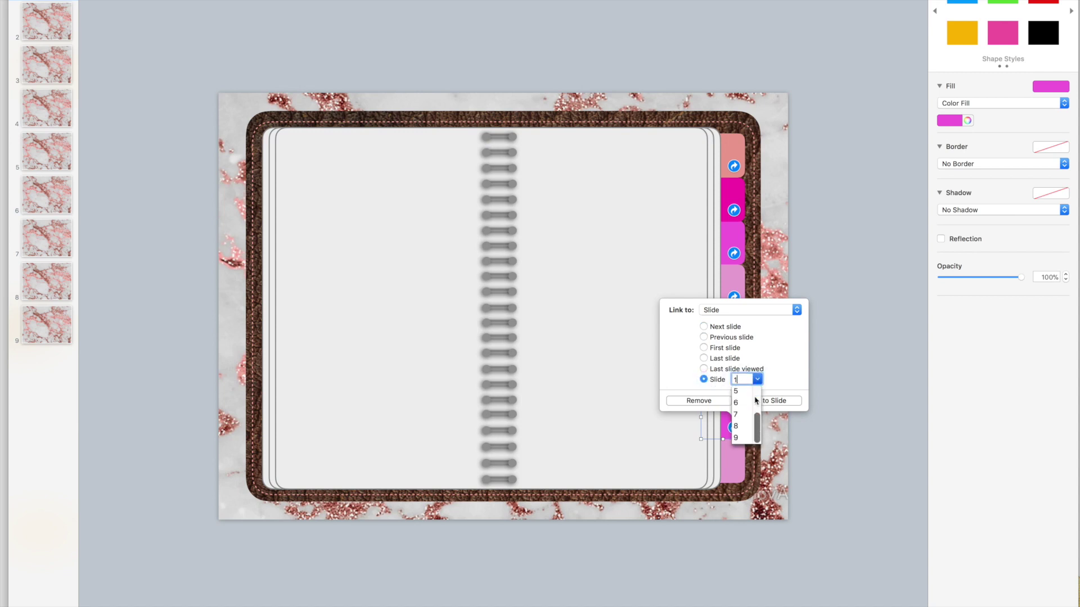
click(739, 428)
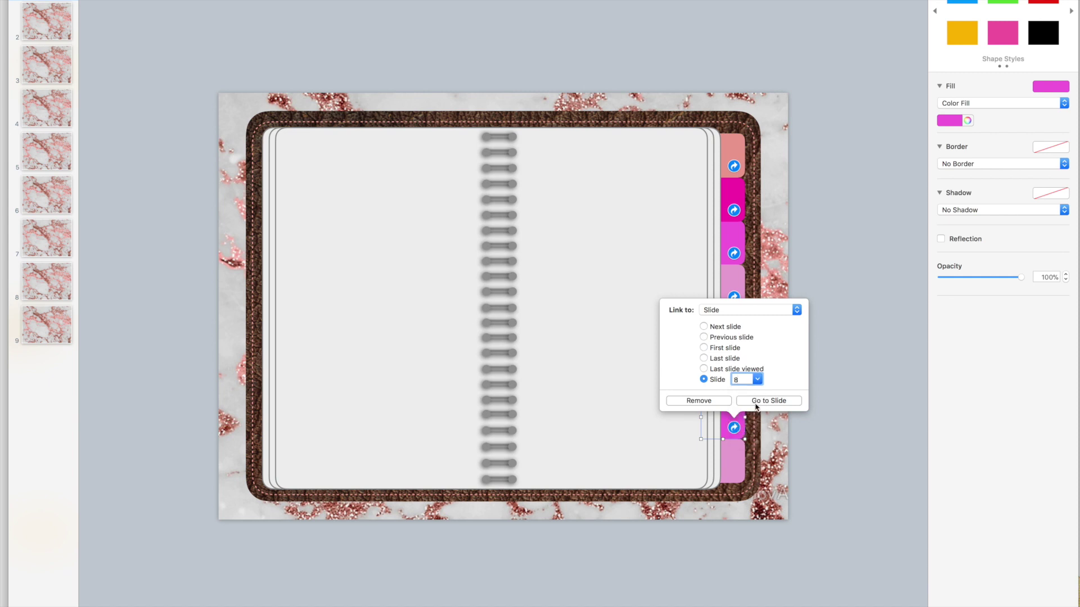
click(799, 454)
Link the bottom light-pink tab to slide 9
click(739, 467)
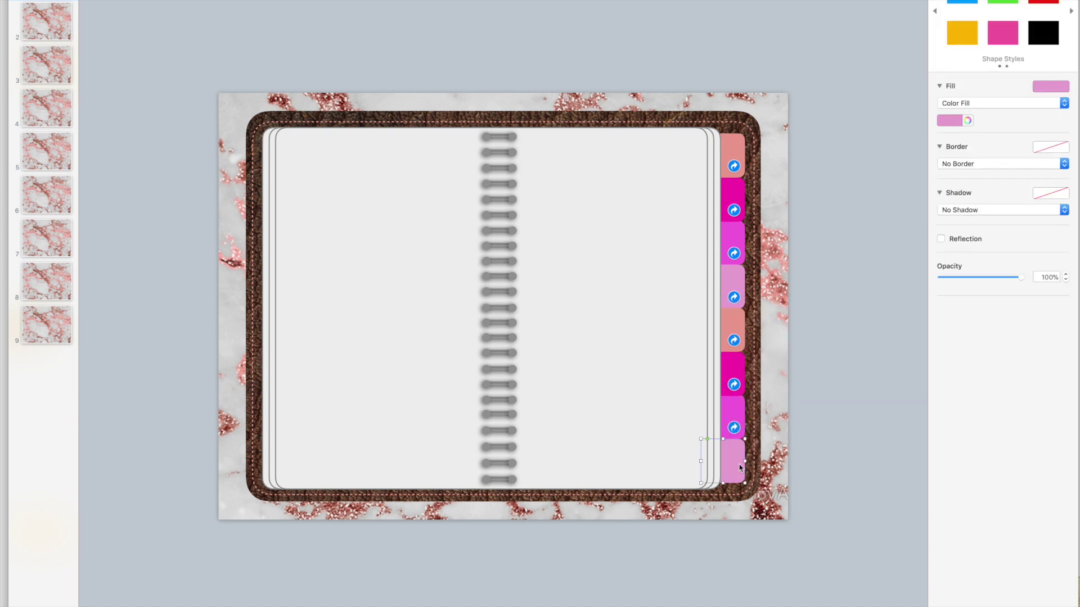
key(super+k)
click(704, 423)
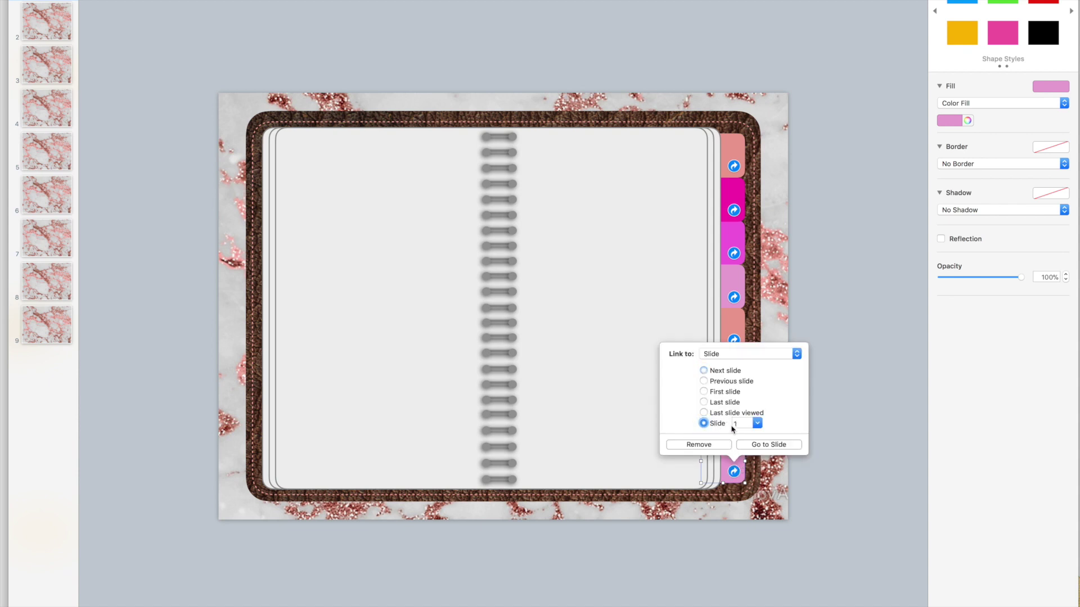
click(756, 423)
scroll(745, 472, down, 2)
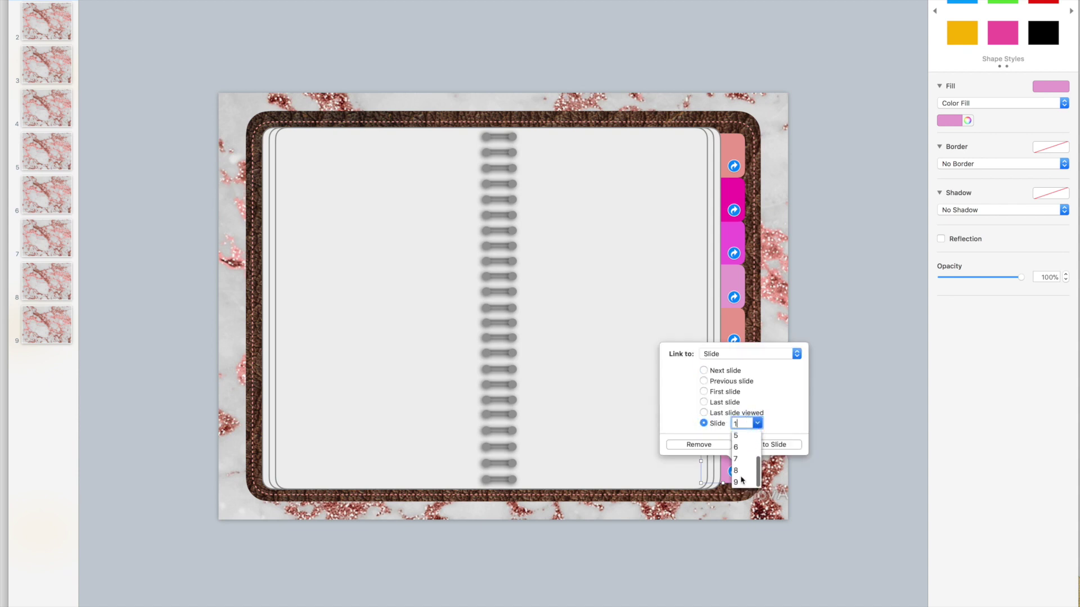
click(739, 481)
click(833, 442)
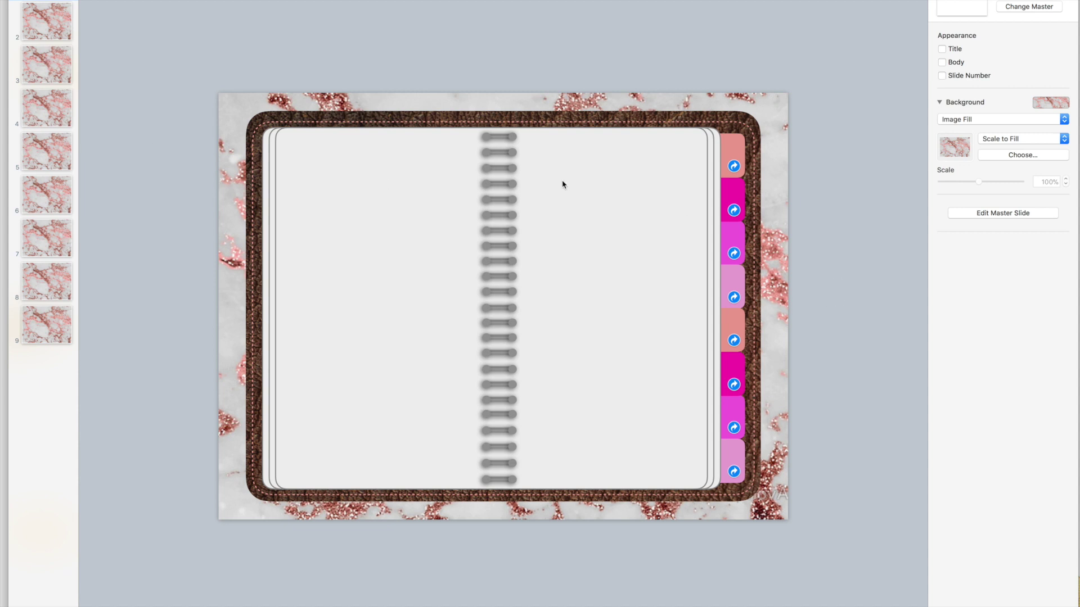
click(126, 0)
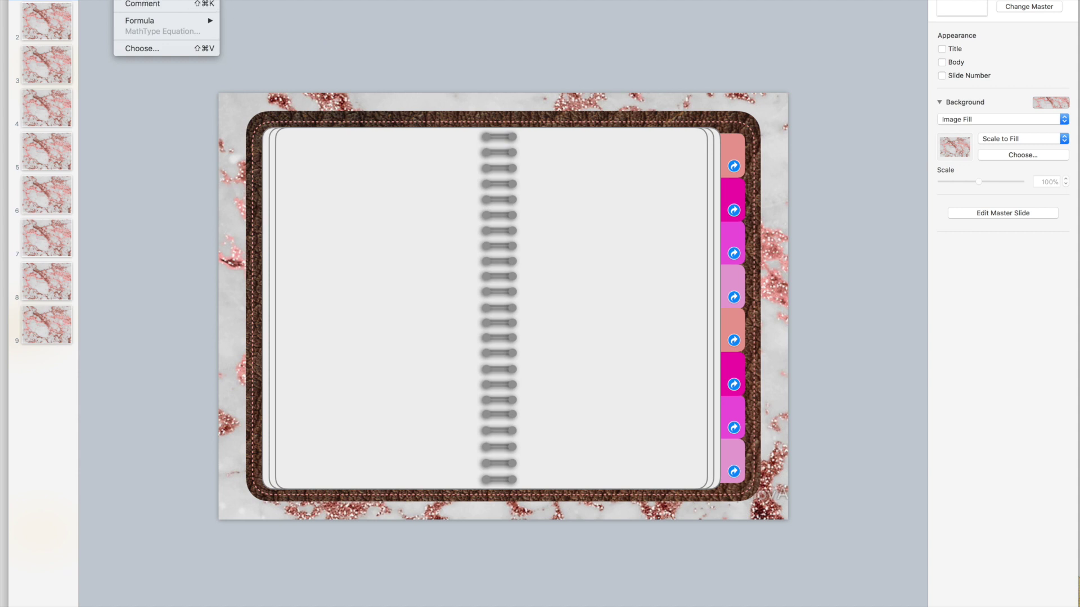
Insert a text box reading 'Praise' and move it to the upper right of the page
click(141, 0)
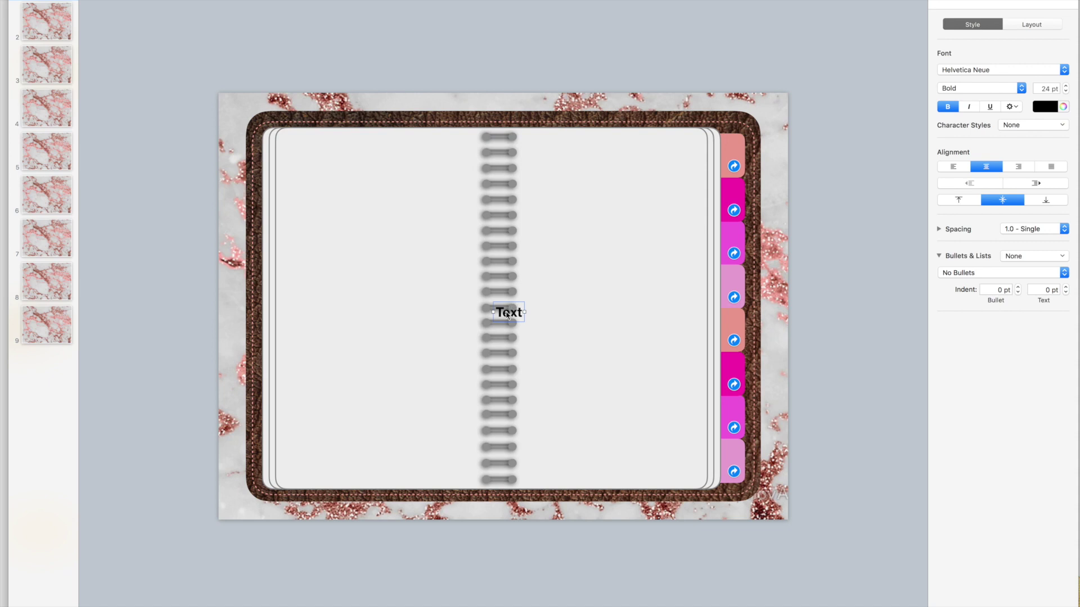
double_click(507, 314)
key(BackSpace)
text(Praise)
click(813, 380)
drag(499, 318, 638, 248)
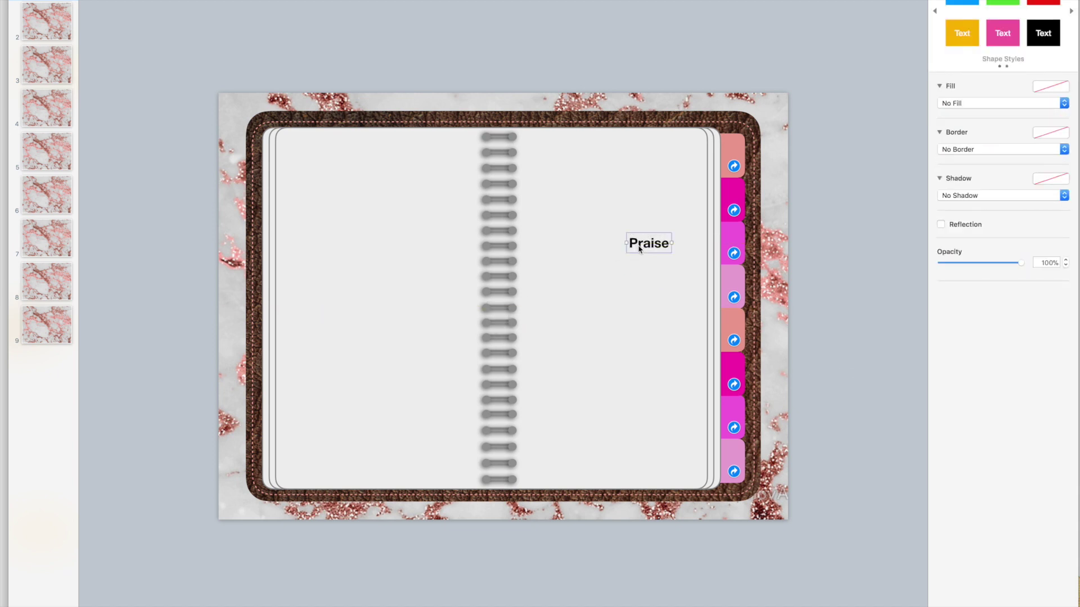
Set the Praise text to HipsterishFontNormal and drag it onto the top tab
double_click(645, 246)
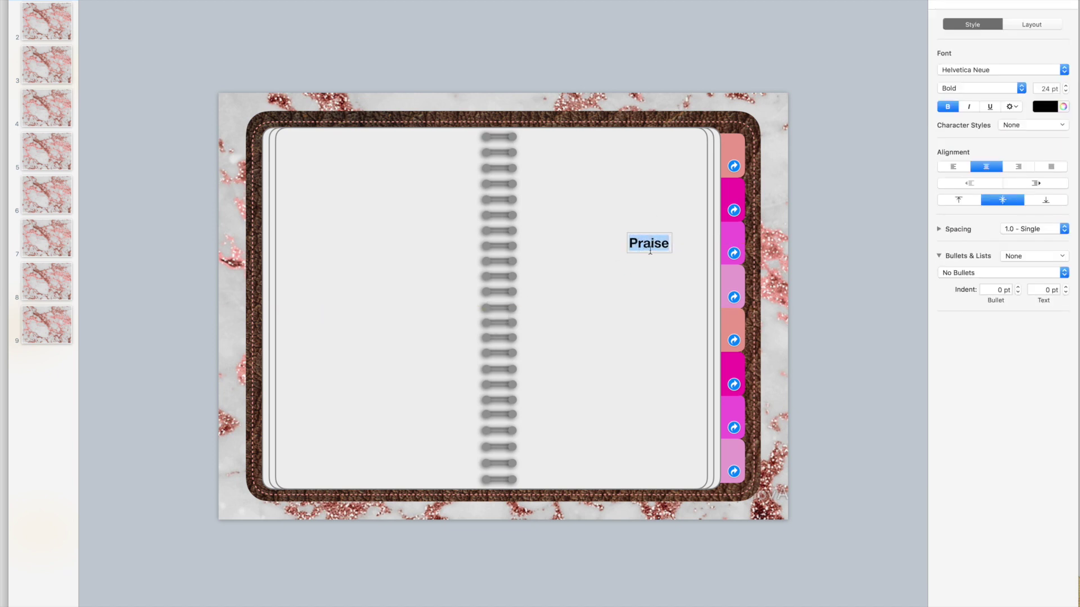
click(990, 72)
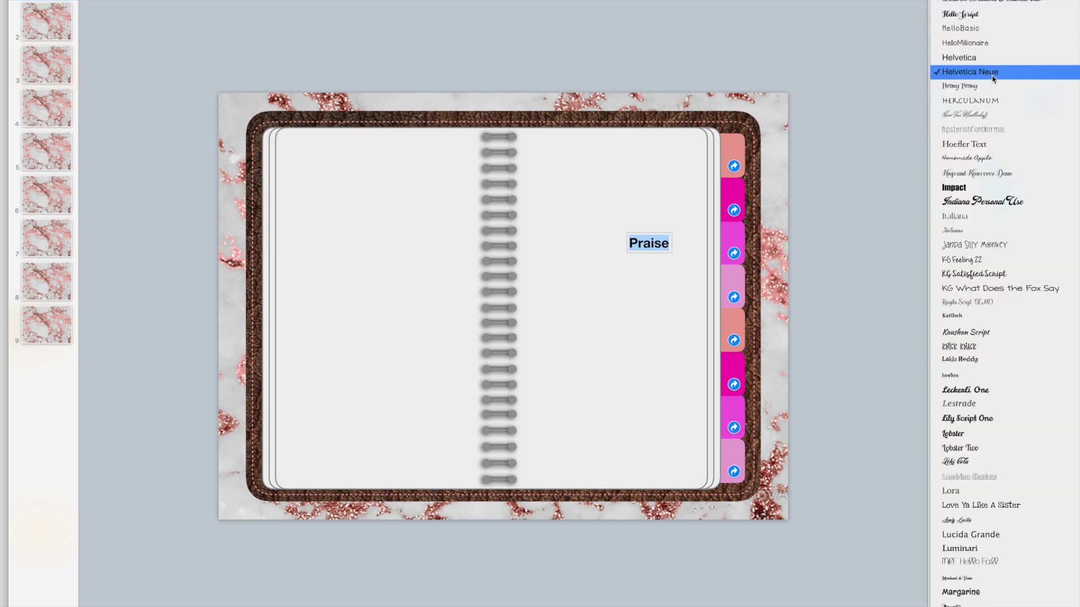
click(1008, 130)
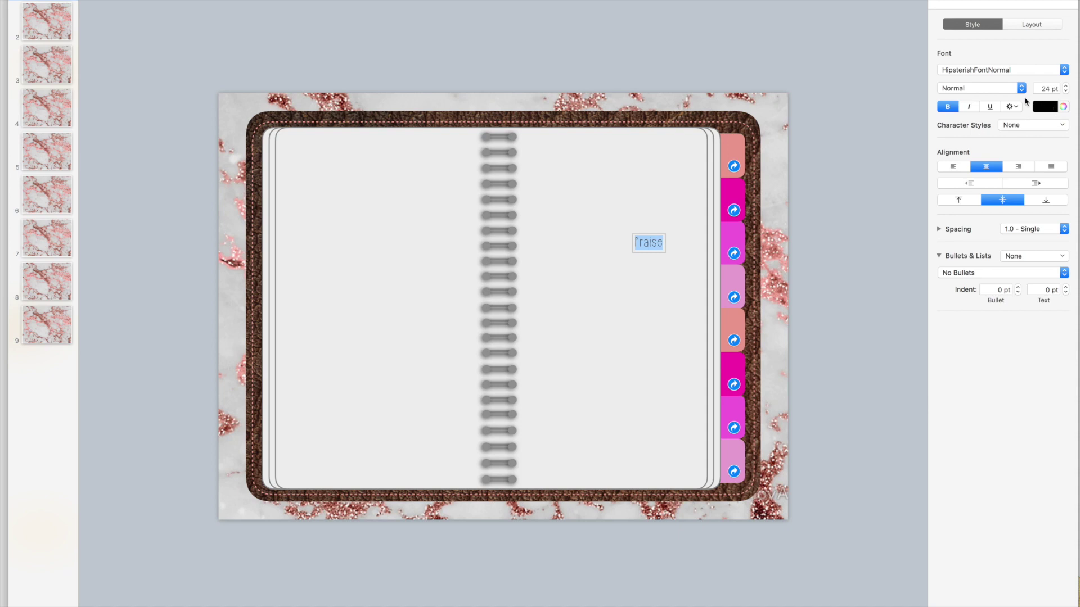
click(820, 198)
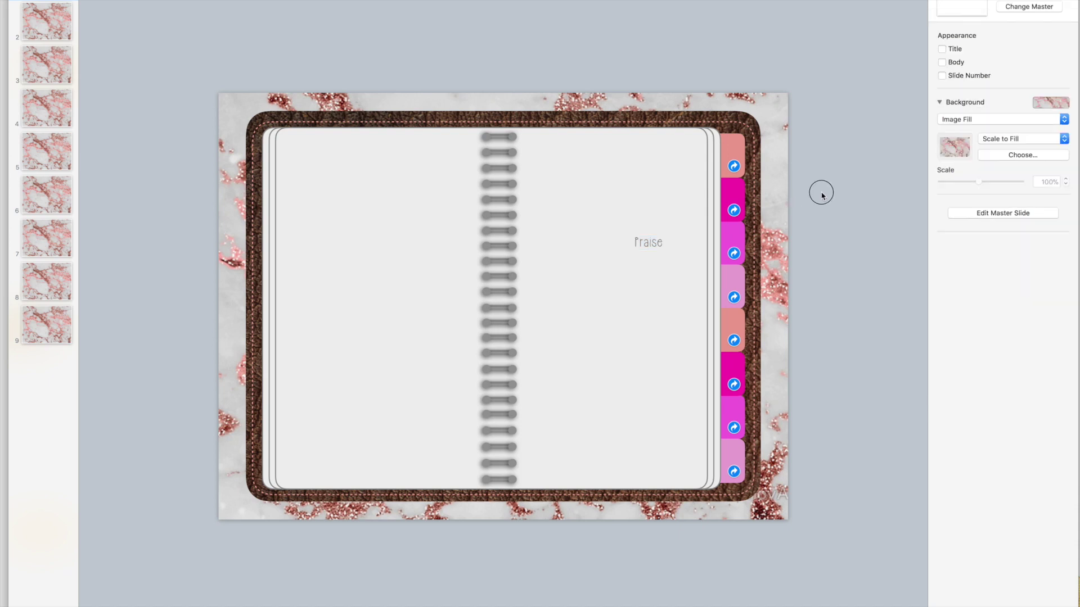
drag(647, 240, 739, 151)
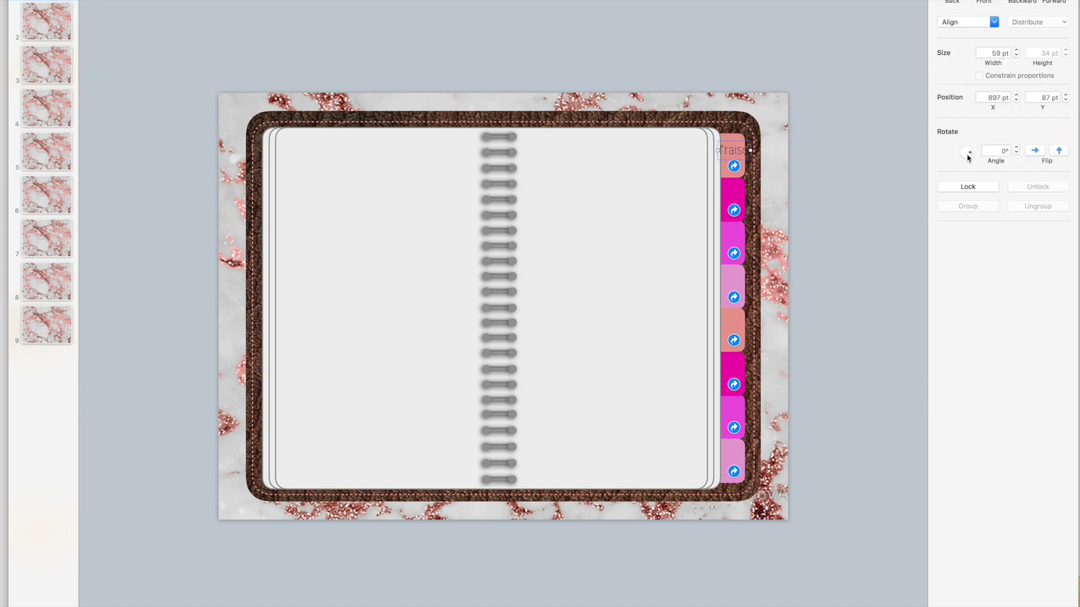
Rotate the Praise label to 270° and fit it vertically on the top salmon tab
drag(968, 158, 967, 160)
drag(736, 153, 735, 158)
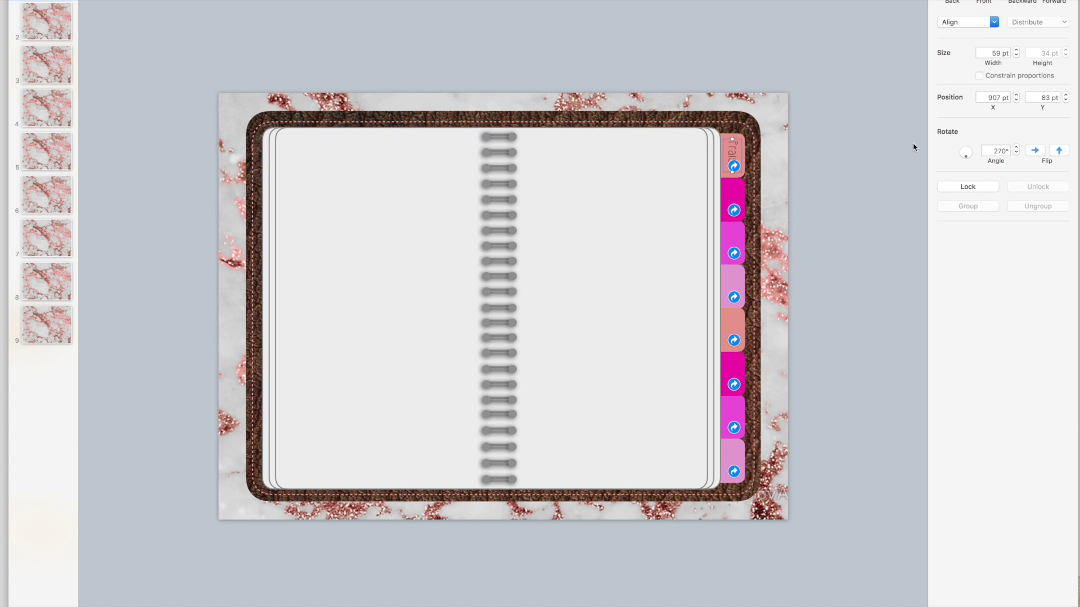
double_click(996, 150)
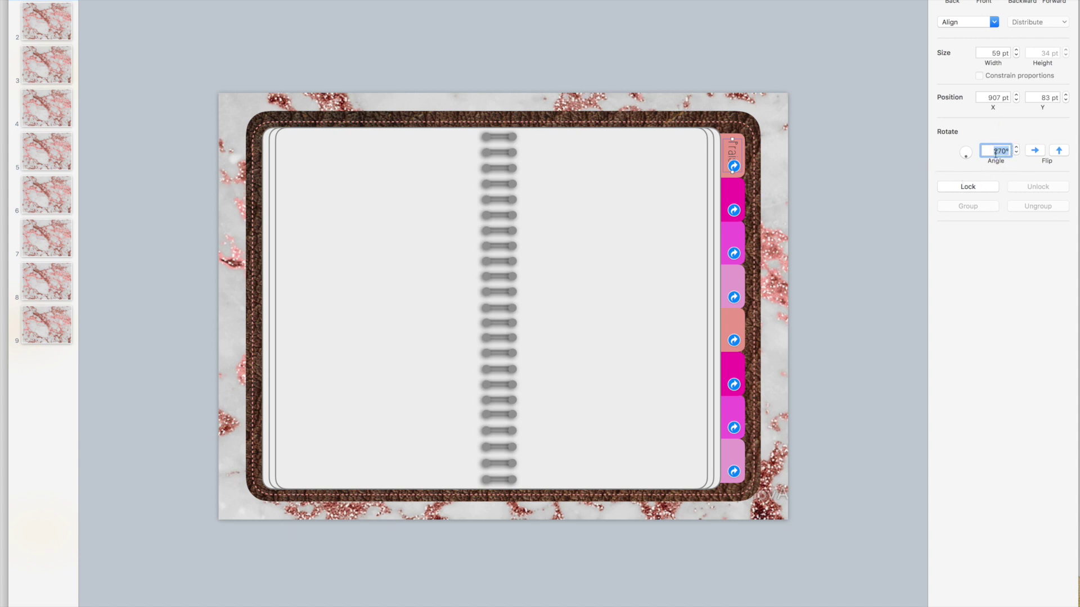
click(892, 135)
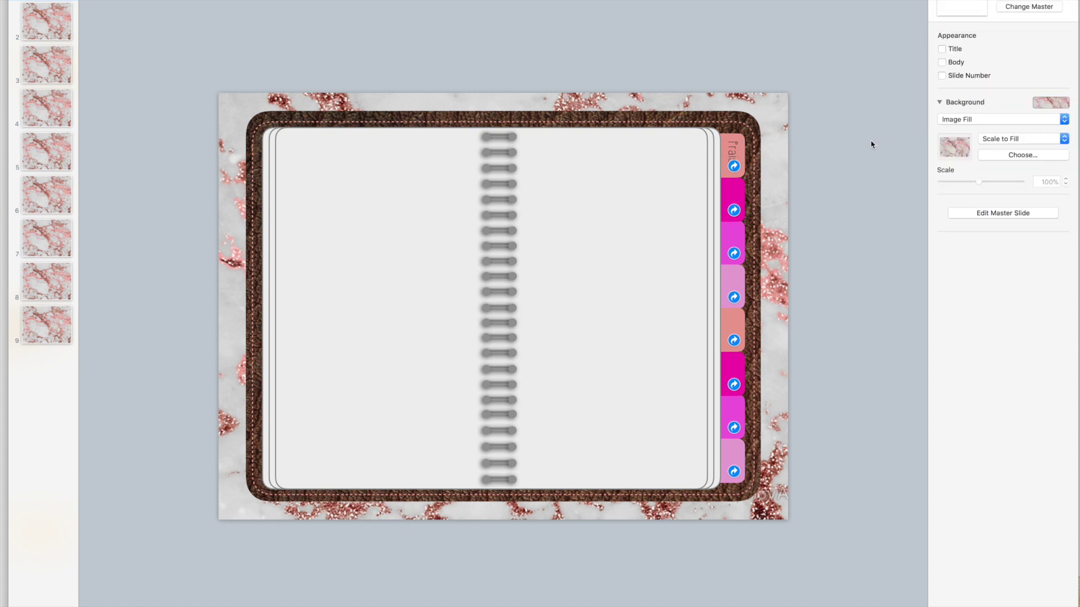
click(735, 149)
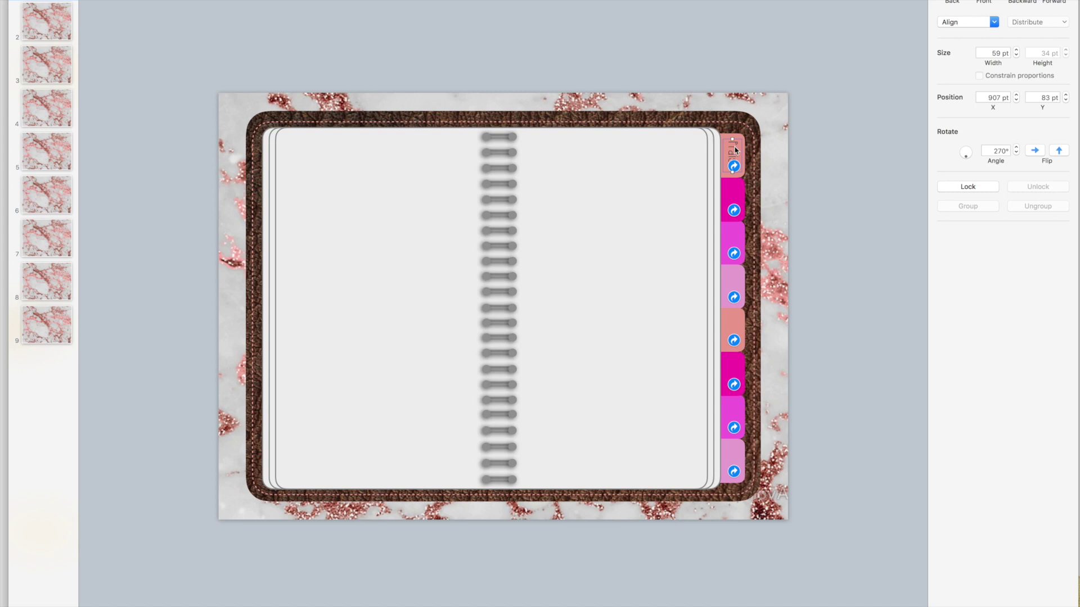
click(807, 146)
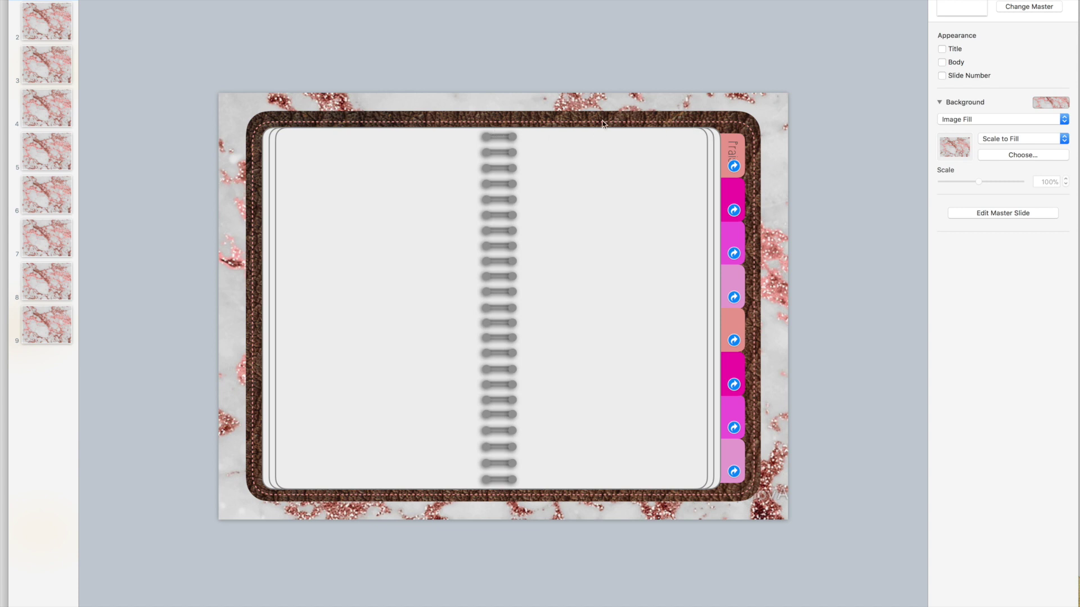
click(735, 148)
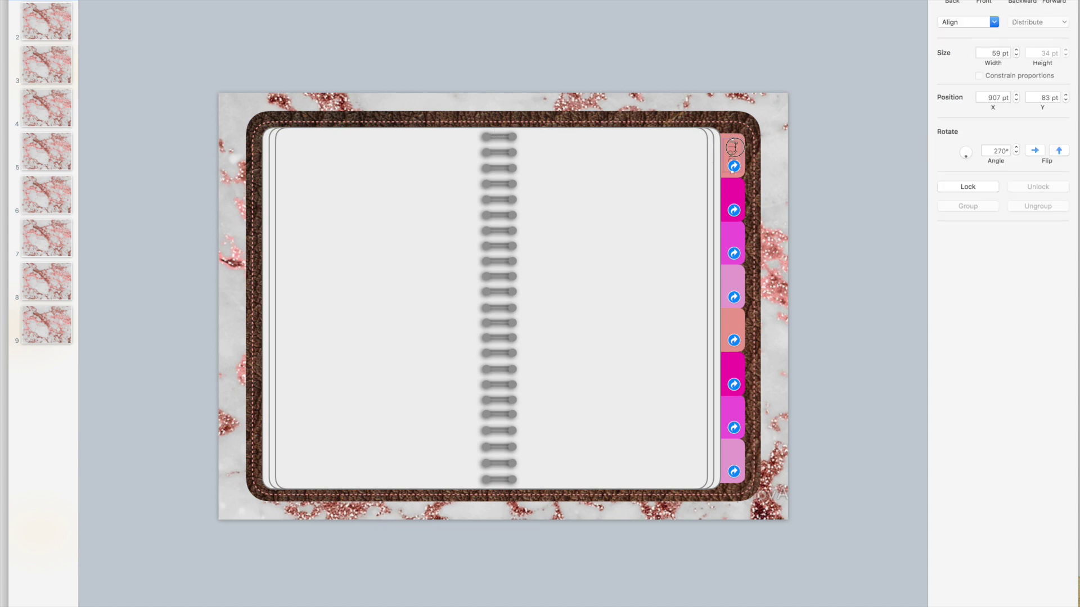
double_click(735, 147)
Change the Praise label's text colour to white
click(1062, 107)
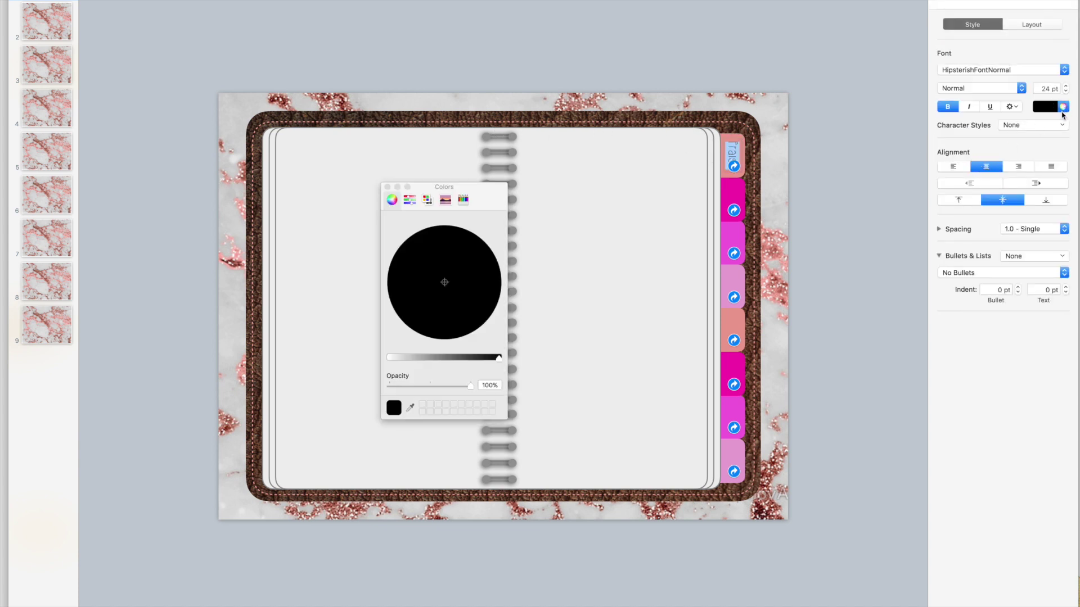
click(463, 200)
click(499, 241)
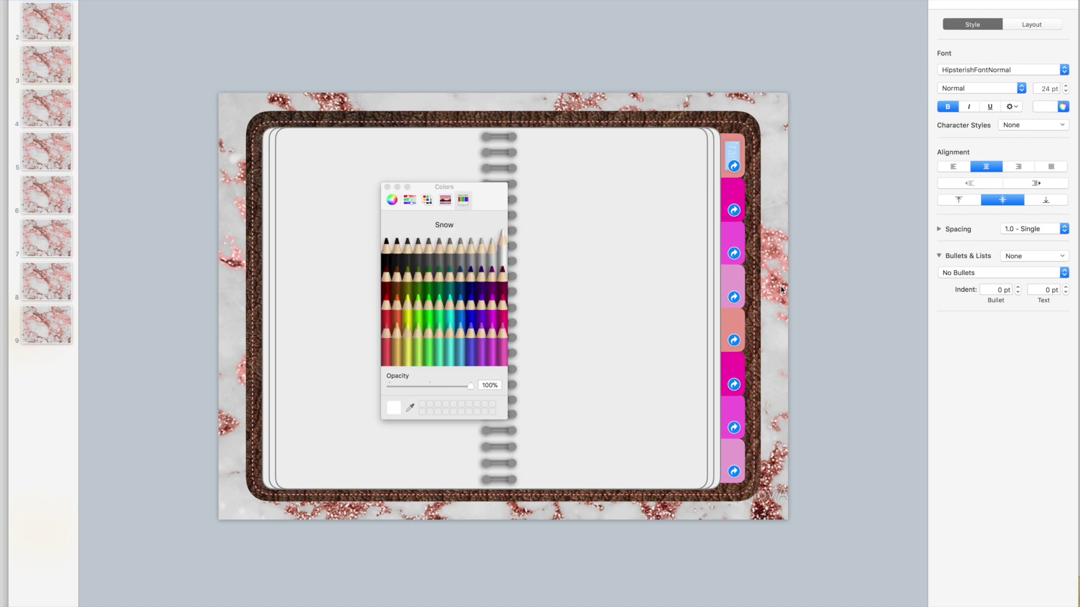
click(874, 313)
Option-drag a copy of the Praise label onto the second, magenta tab
click(729, 151)
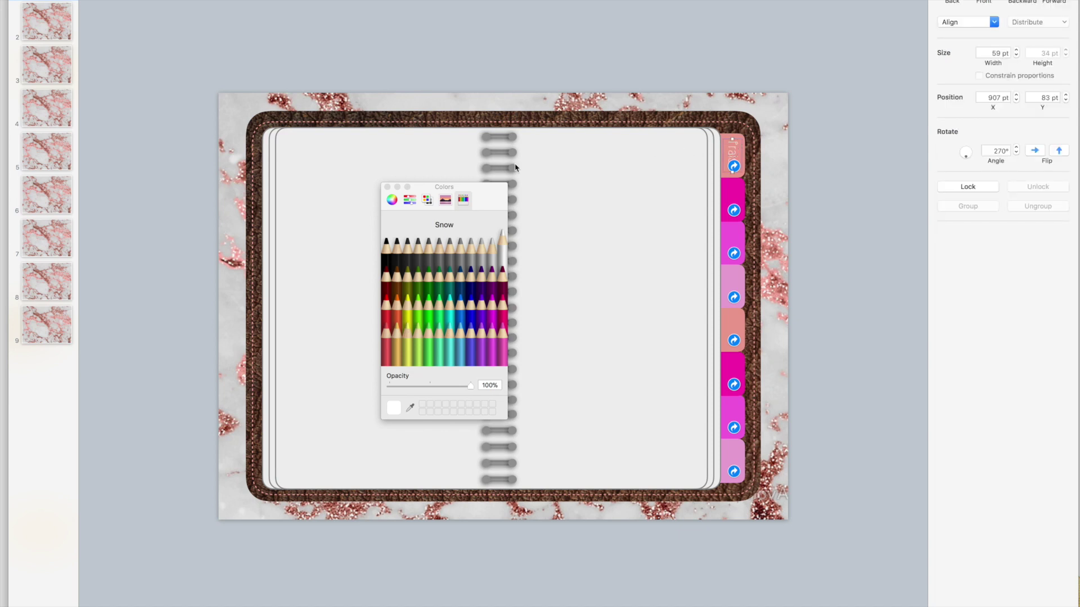
click(387, 187)
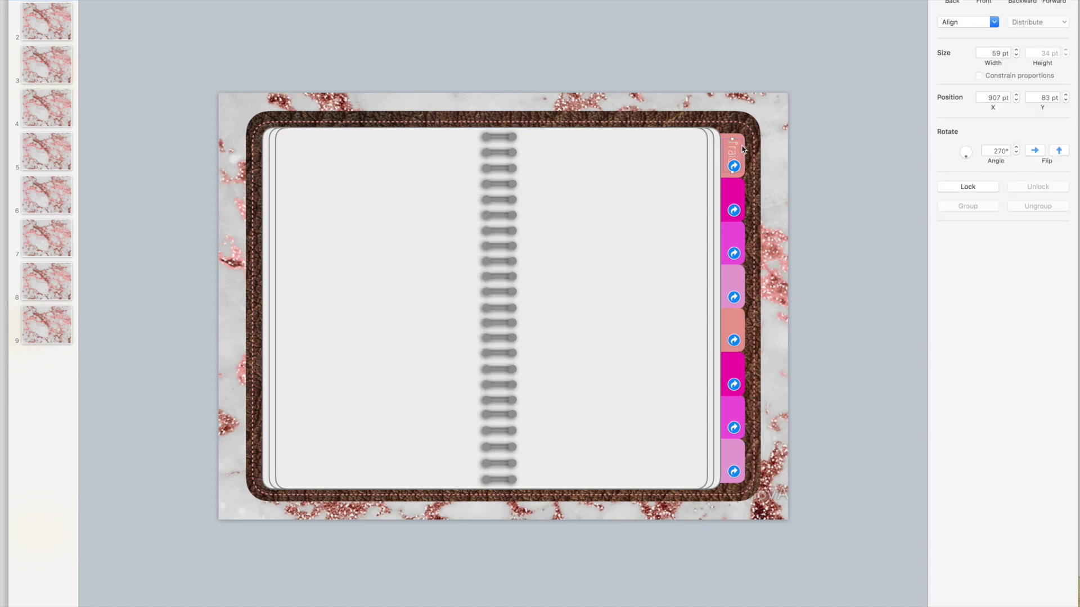
click(875, 199)
key(super+z)
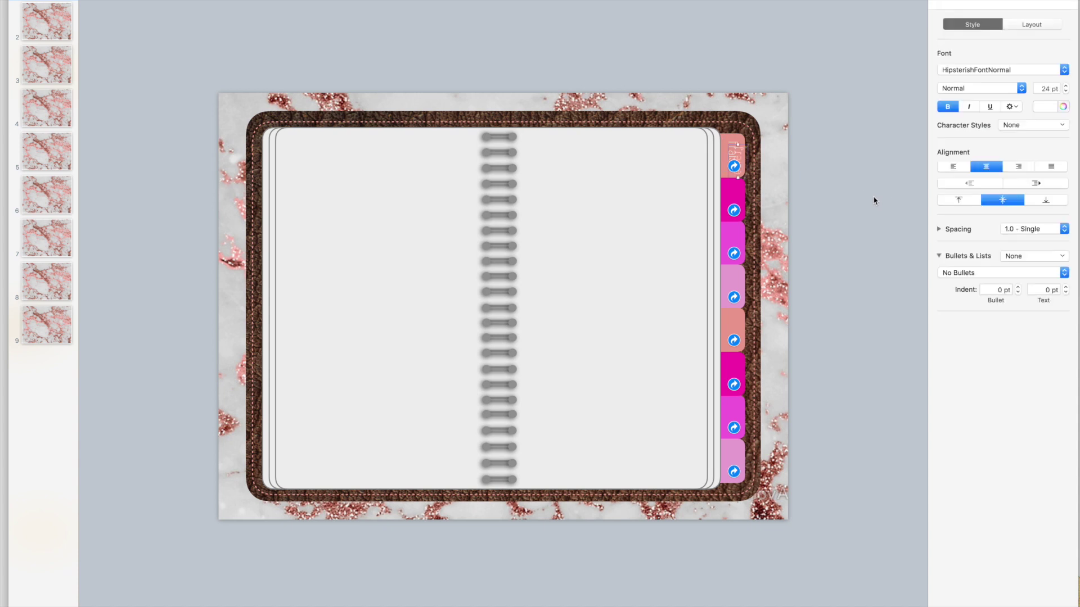
drag(738, 167, 736, 210)
double_click(736, 210)
click(832, 198)
Delete the duplicate label from the second tab and edit the top tab's label
click(725, 191)
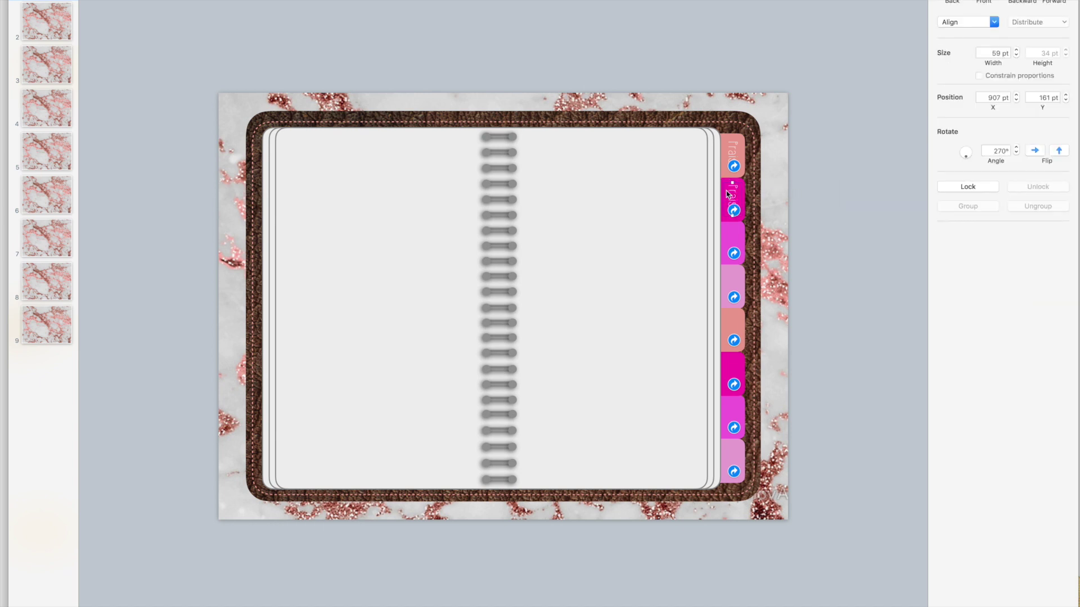
key(Delete)
click(731, 149)
double_click(731, 149)
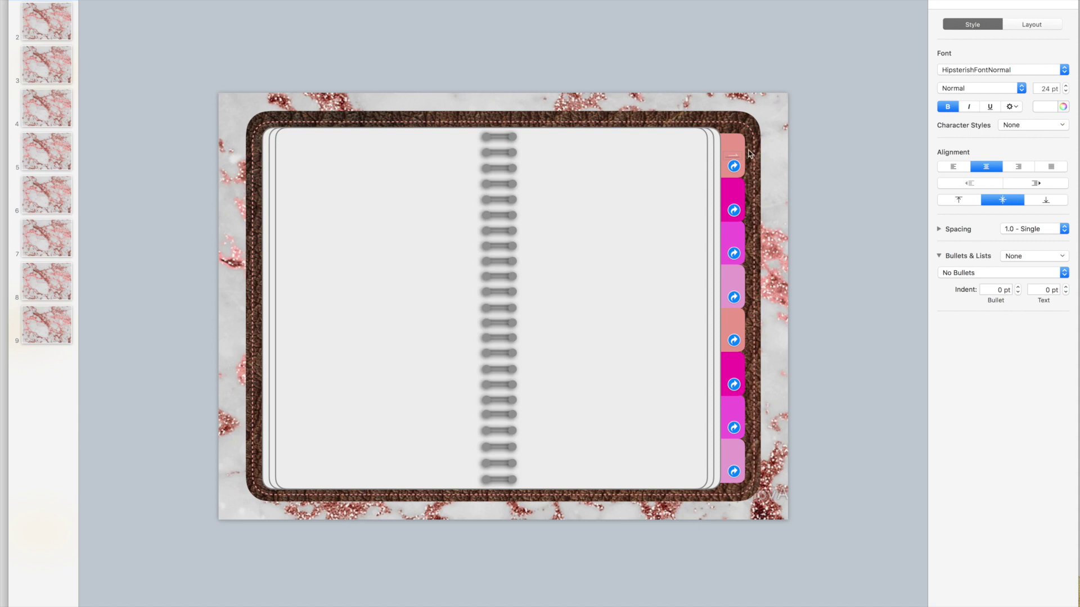
click(821, 162)
Set the top tab's label rotation angle to 0° so it stands upright
click(736, 155)
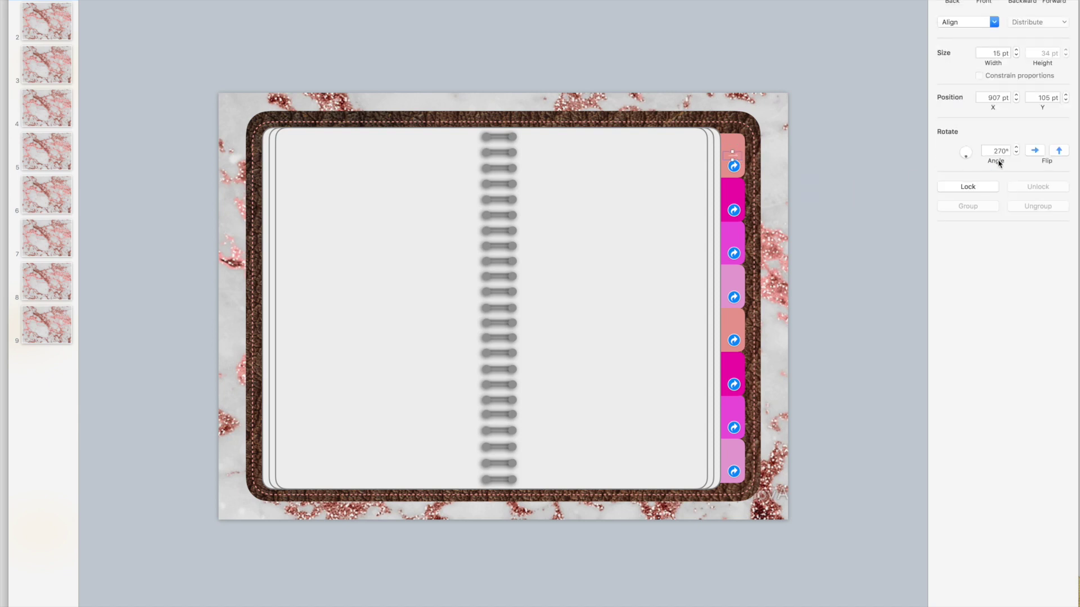
mouse_move(967, 155)
mouse_down()
mouse_move(960, 141)
mouse_move(963, 157)
mouse_move(962, 147)
mouse_move(952, 157)
mouse_move(975, 157)
mouse_up()
double_click(996, 151)
text(0)
key(Return)
click(910, 198)
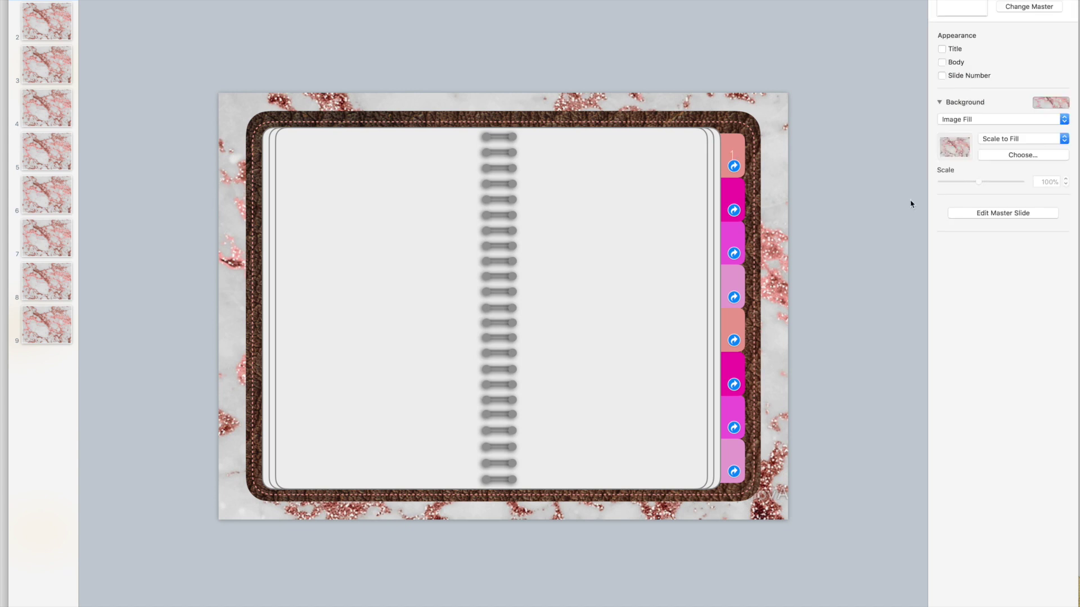
click(733, 156)
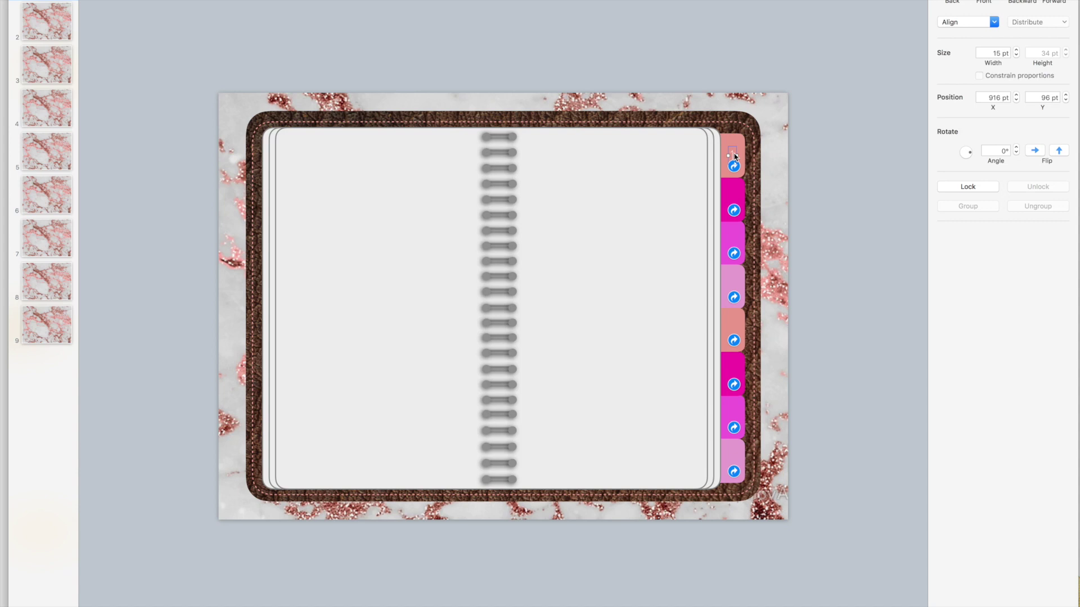
click(876, 178)
Copy the 1 label down onto the second tab and change it to 2
click(734, 158)
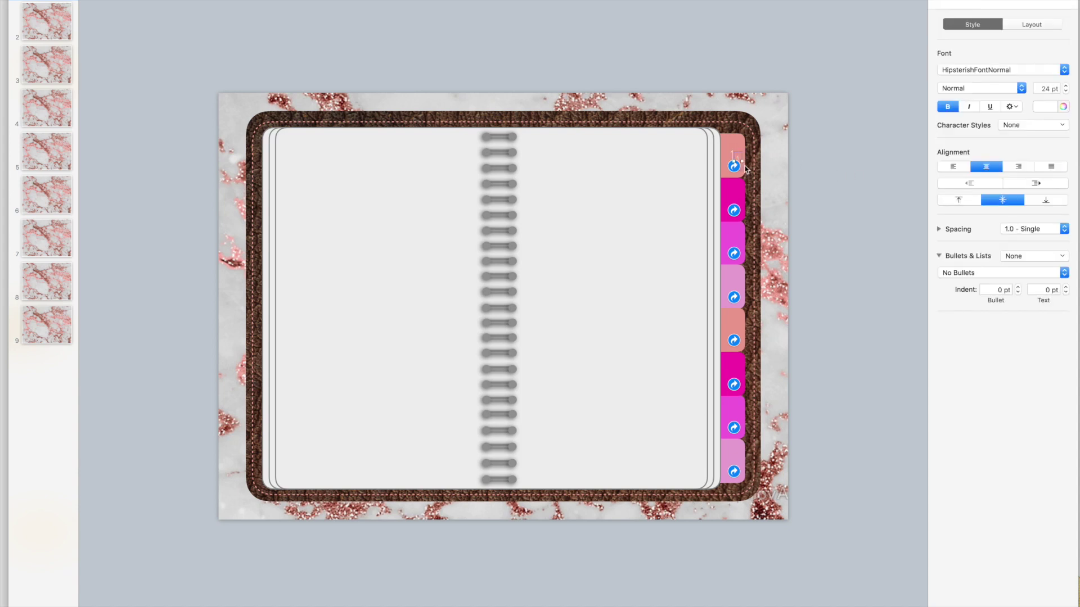
drag(731, 150, 731, 196)
double_click(732, 196)
text(2)
click(803, 205)
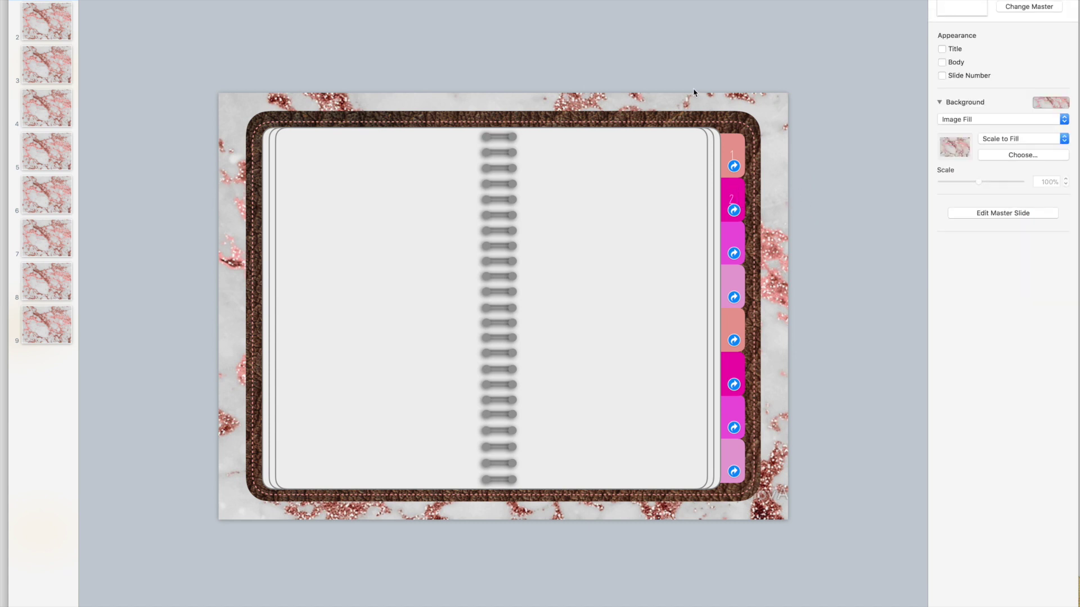
Copy the 1 and 2 labels onto tabs 3 and 4, renumber them 3 and 4, then add a text box
click(732, 155)
click(730, 196)
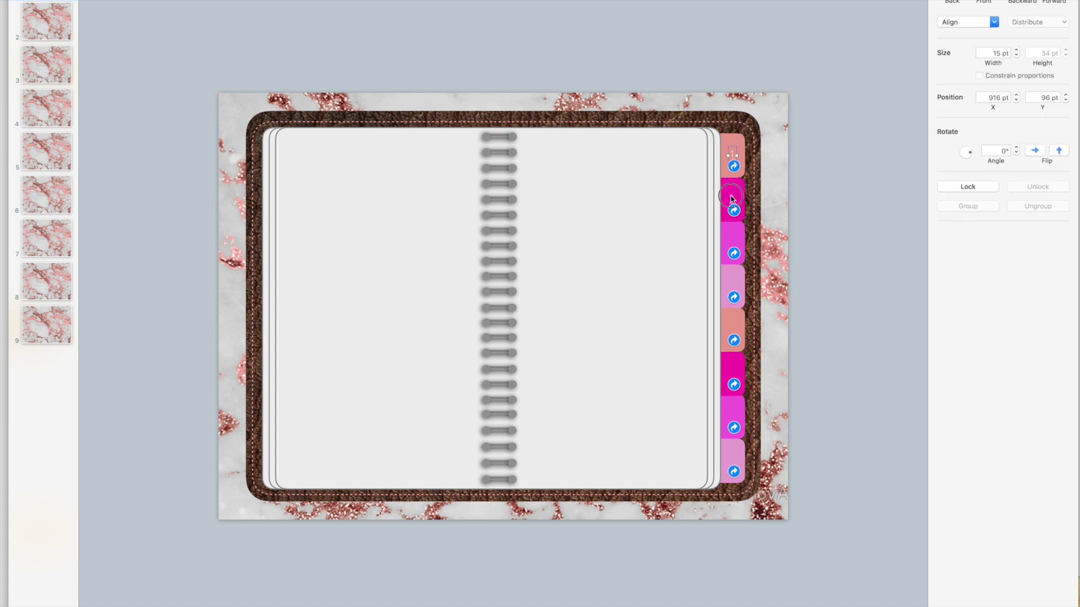
click(841, 210)
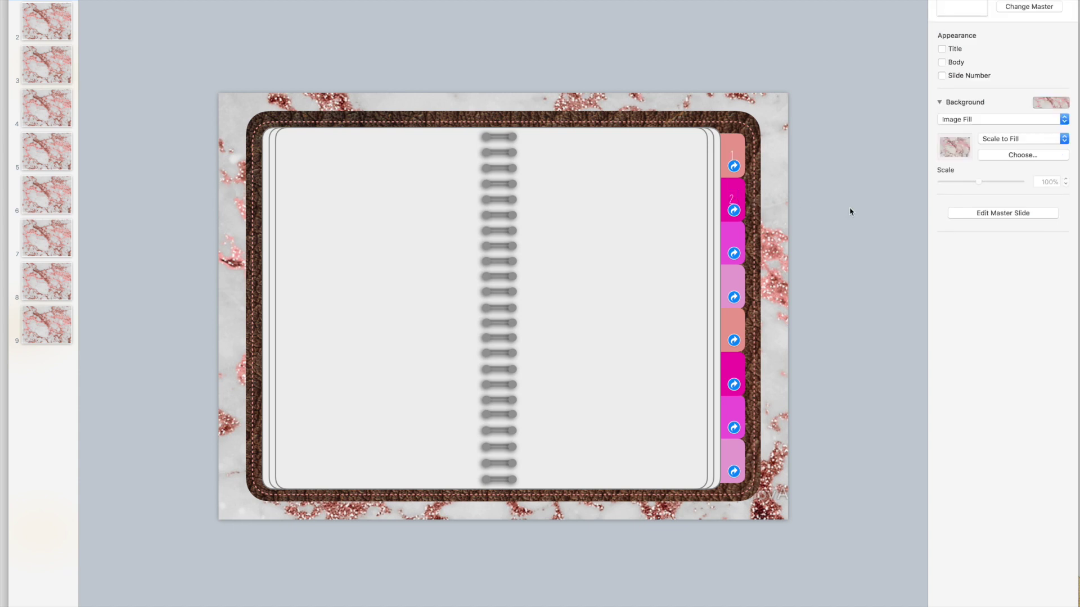
key(super+v)
drag(737, 202, 732, 284)
drag(739, 237, 732, 242)
double_click(732, 240)
text(3)
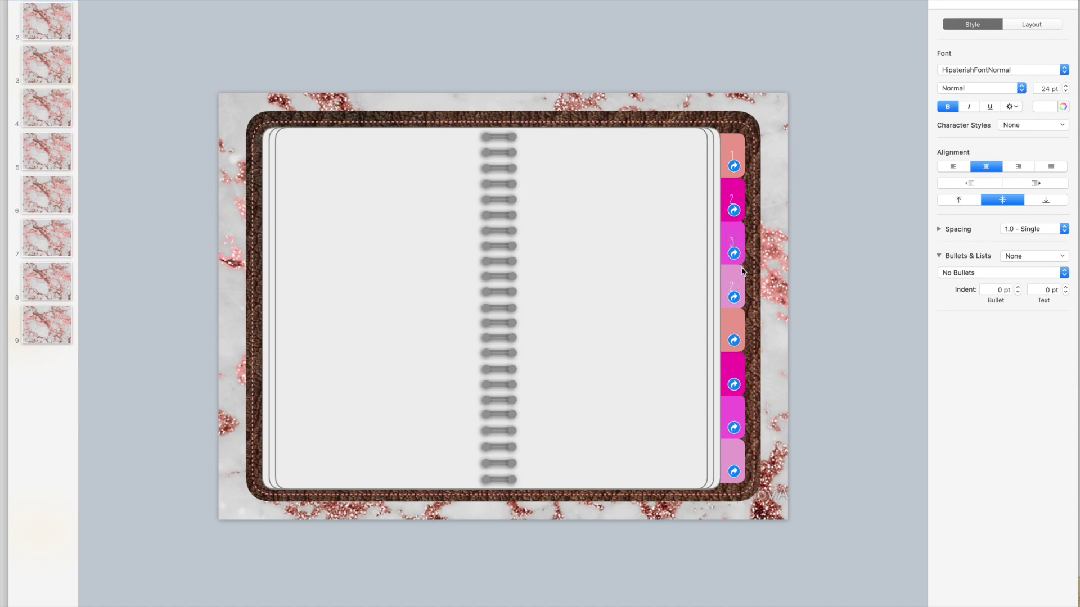
click(732, 284)
double_click(732, 284)
text(4)
click(819, 283)
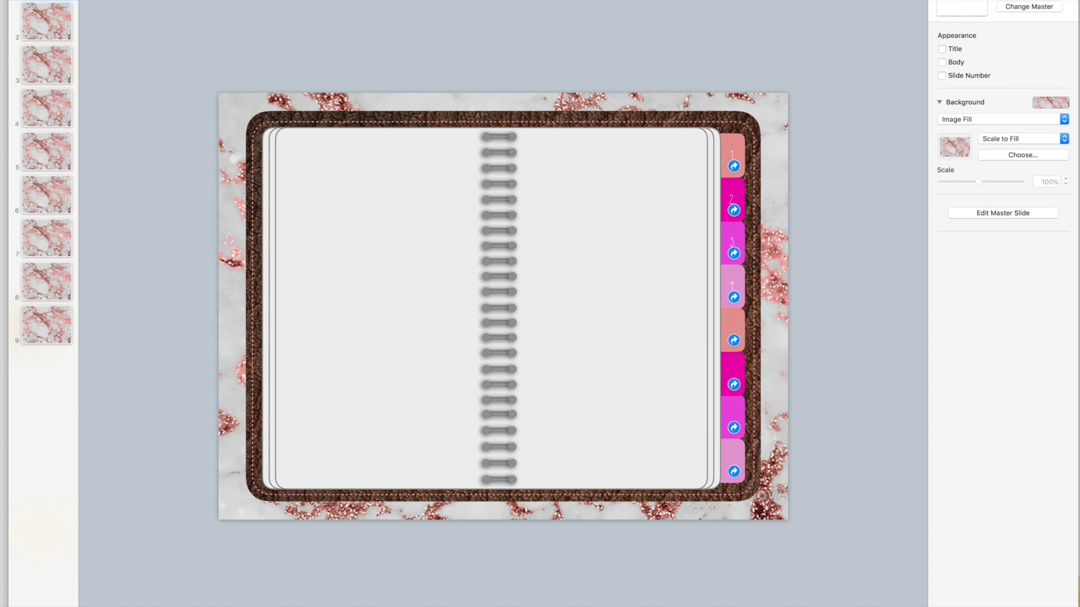
click(569, 79)
drag(503, 308, 591, 156)
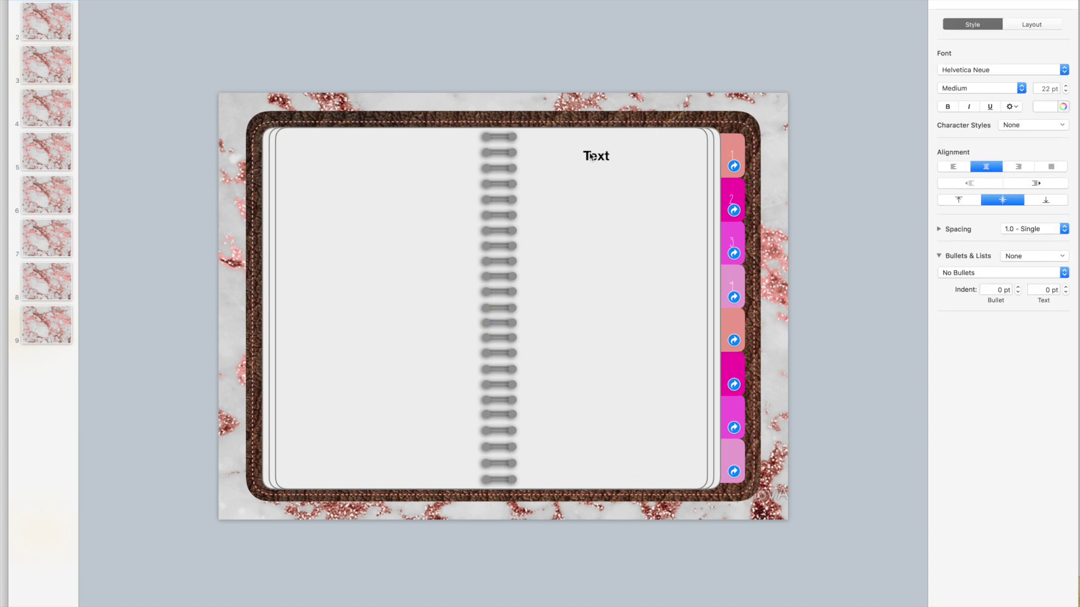
double_click(591, 157)
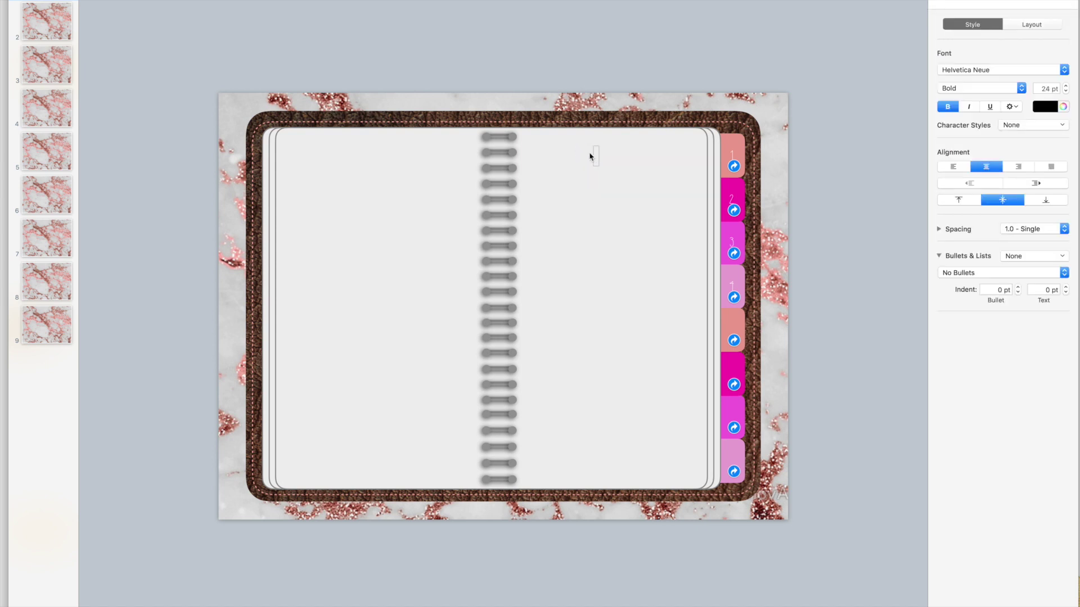
text(Index)
click(846, 162)
drag(602, 159, 615, 159)
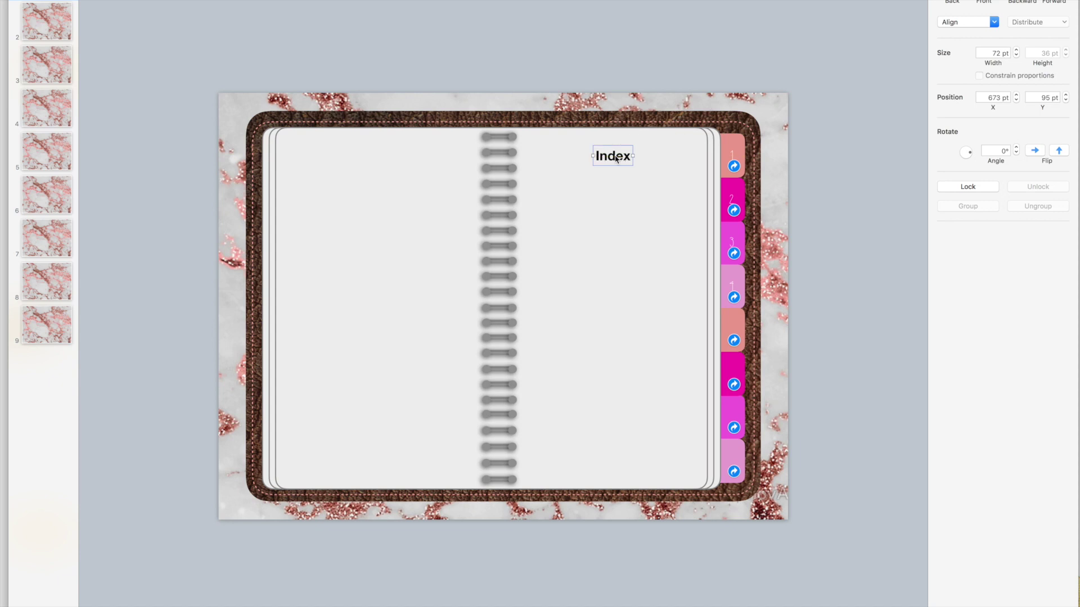
click(803, 164)
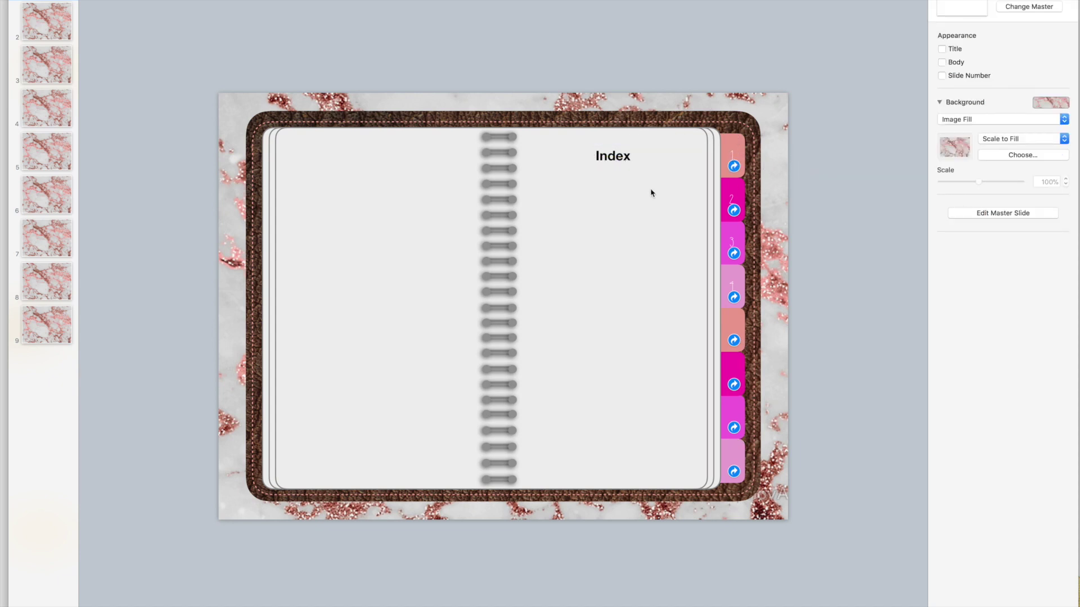
click(609, 158)
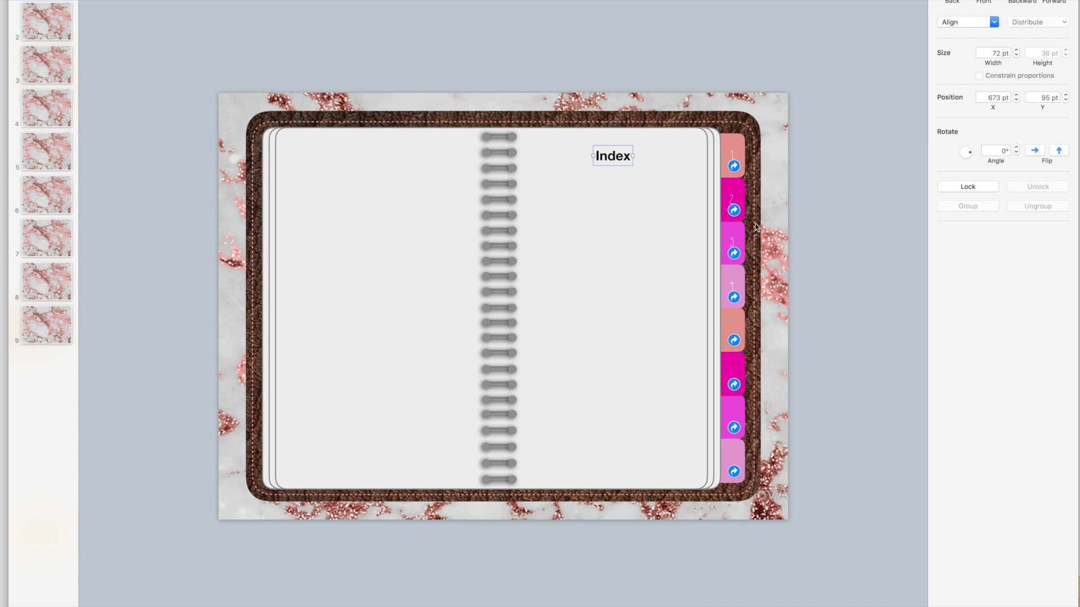
click(825, 204)
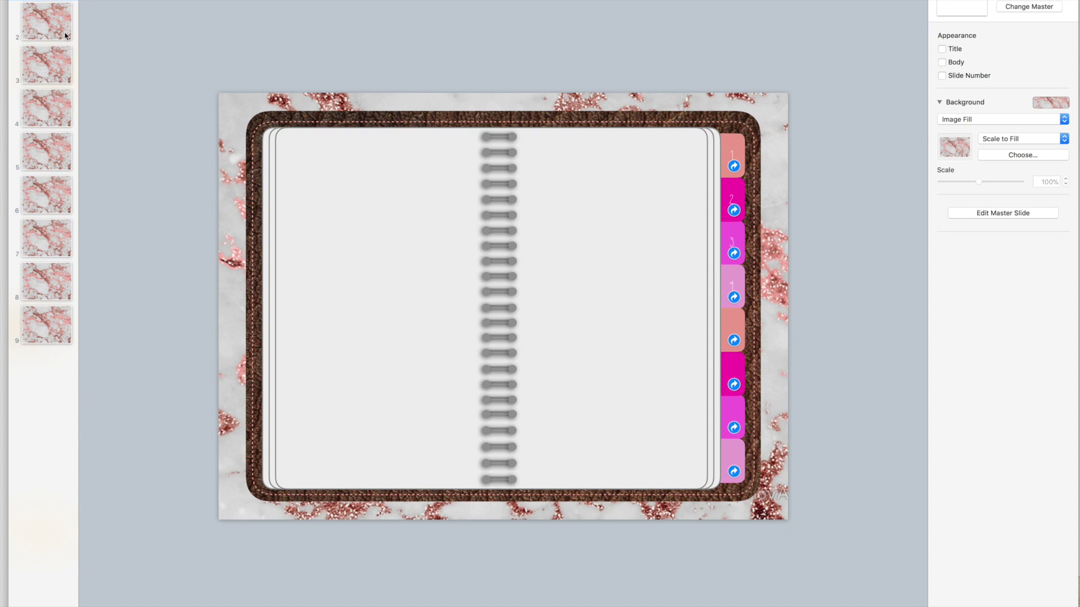
Cut all notebook objects and paste them onto slides 2, 3 and 4
drag(226, 107, 771, 510)
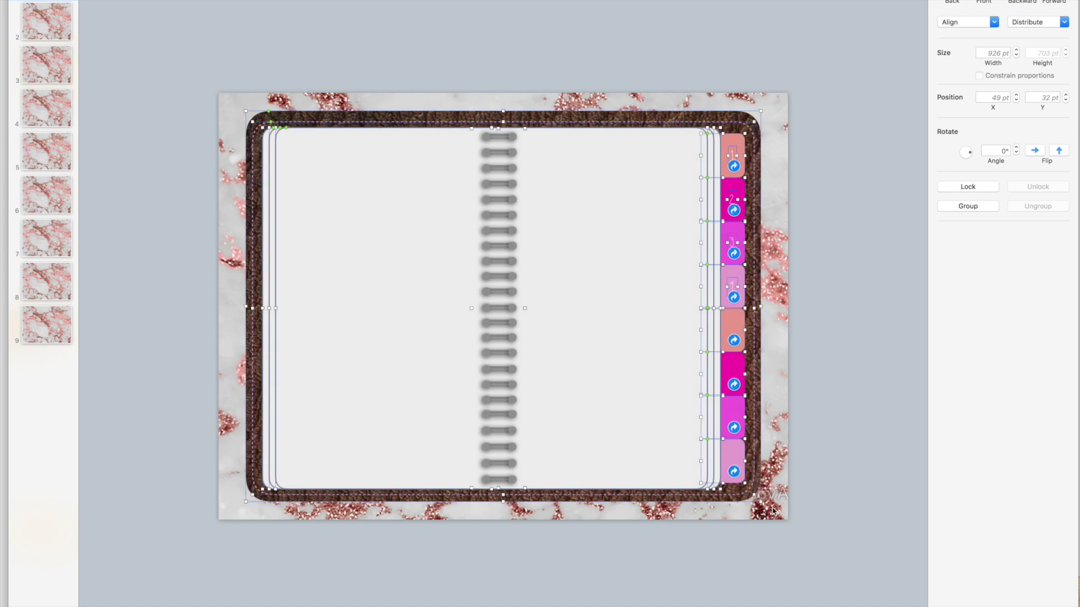
right_click(495, 355)
click(543, 450)
click(56, 34)
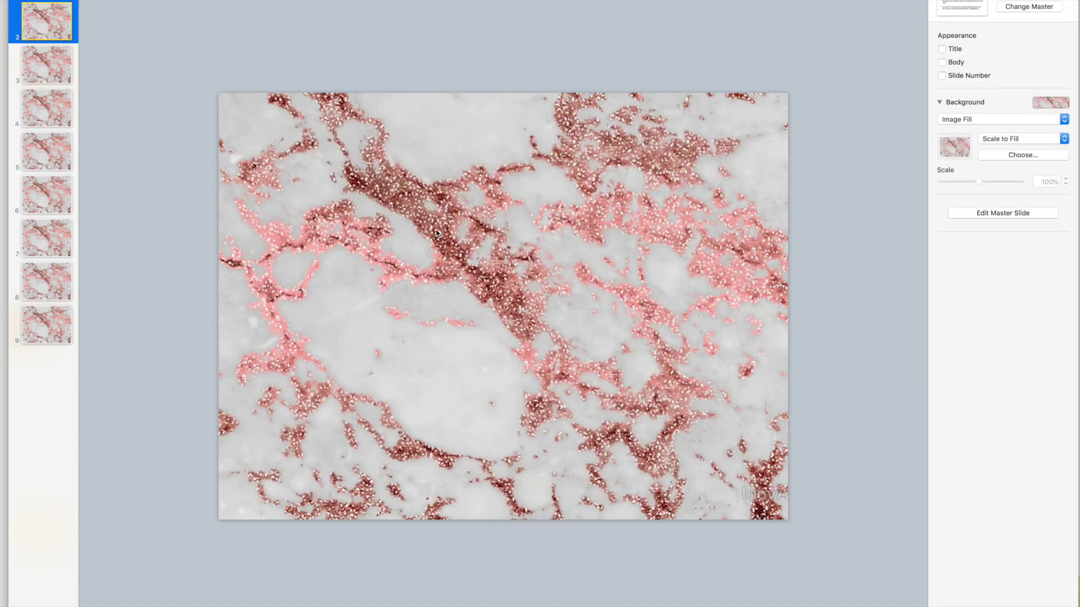
key(super+v)
click(48, 61)
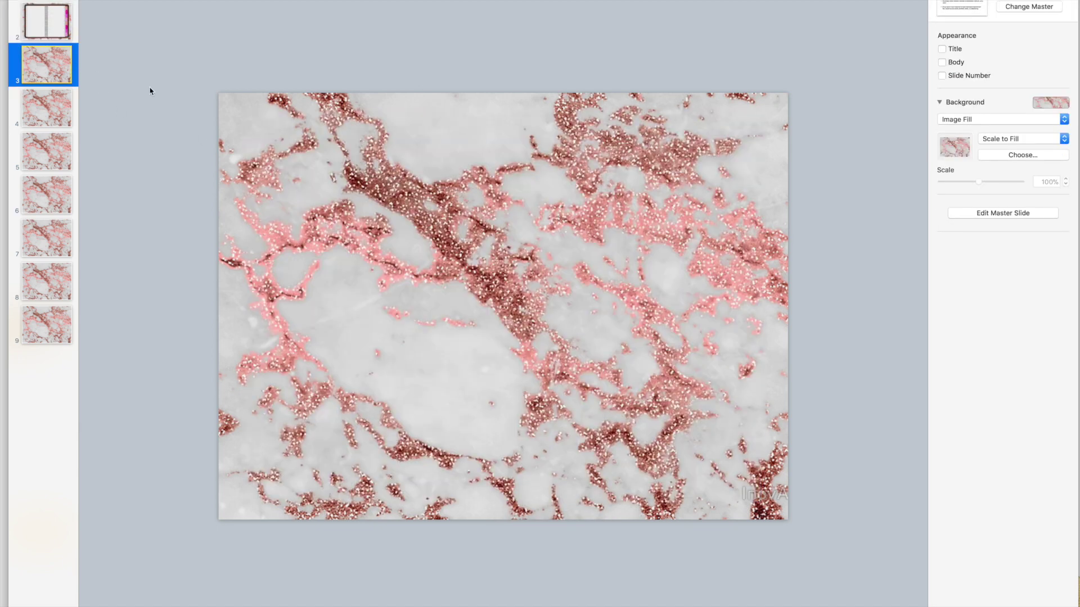
key(super+v)
click(54, 115)
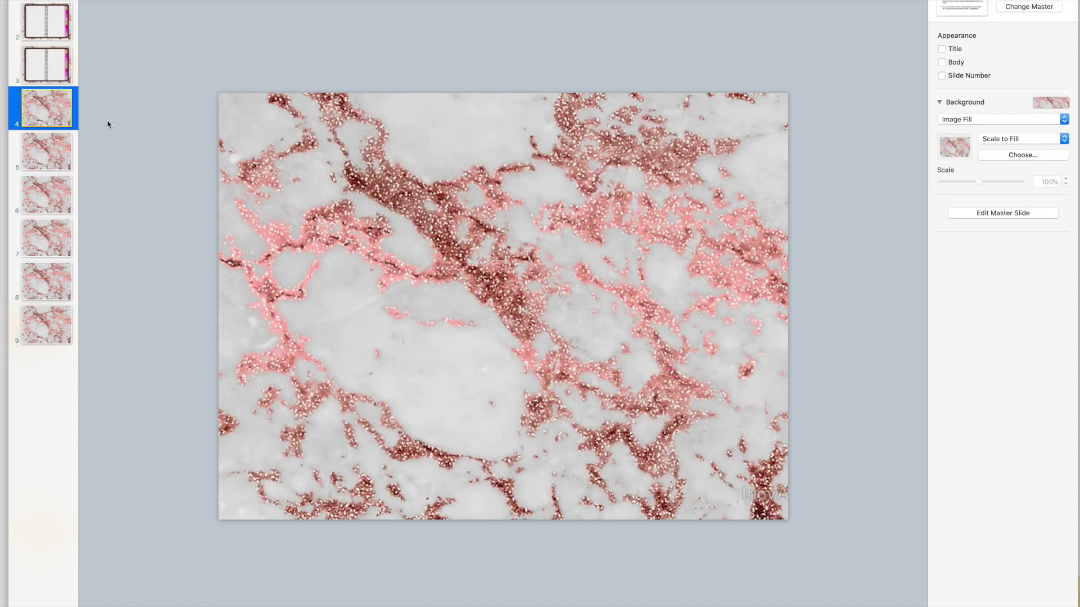
key(super+v)
Paste the notebook spread onto slides 5 through 9
click(25, 154)
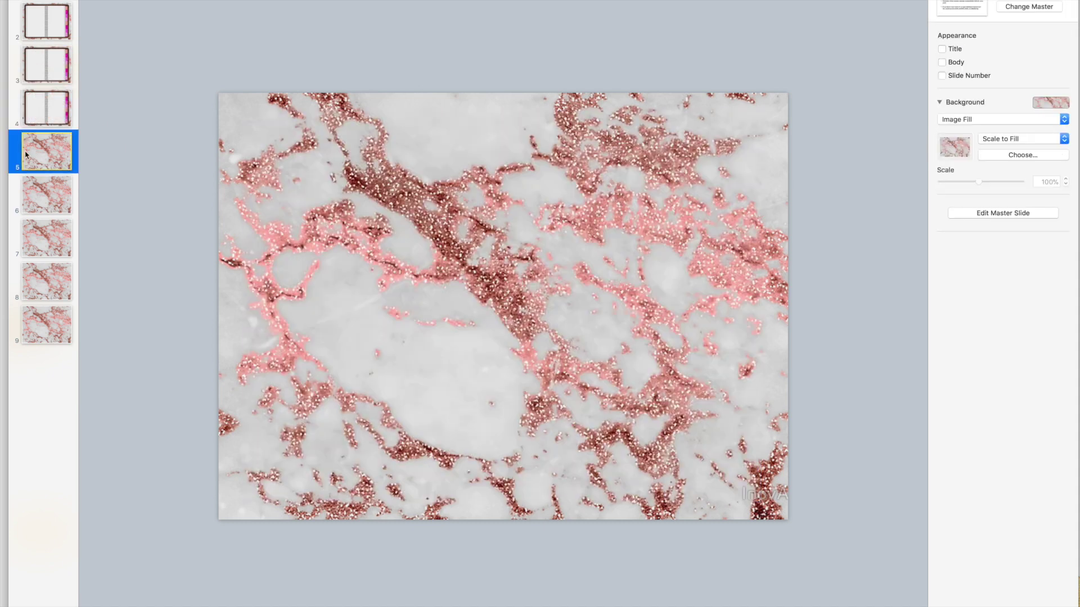
key(super+v)
click(40, 195)
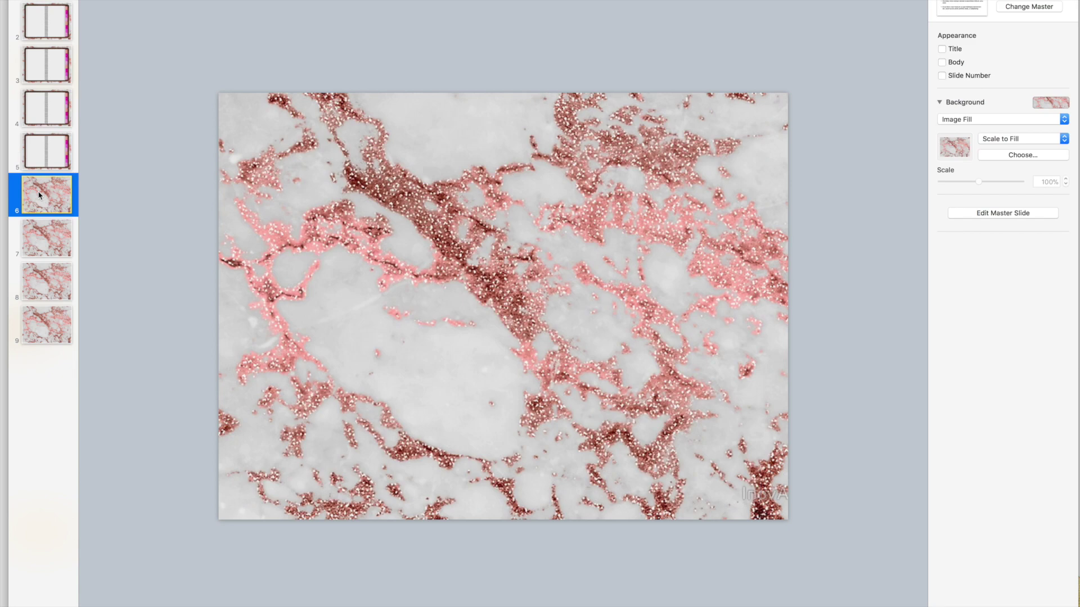
key(super+v)
click(51, 238)
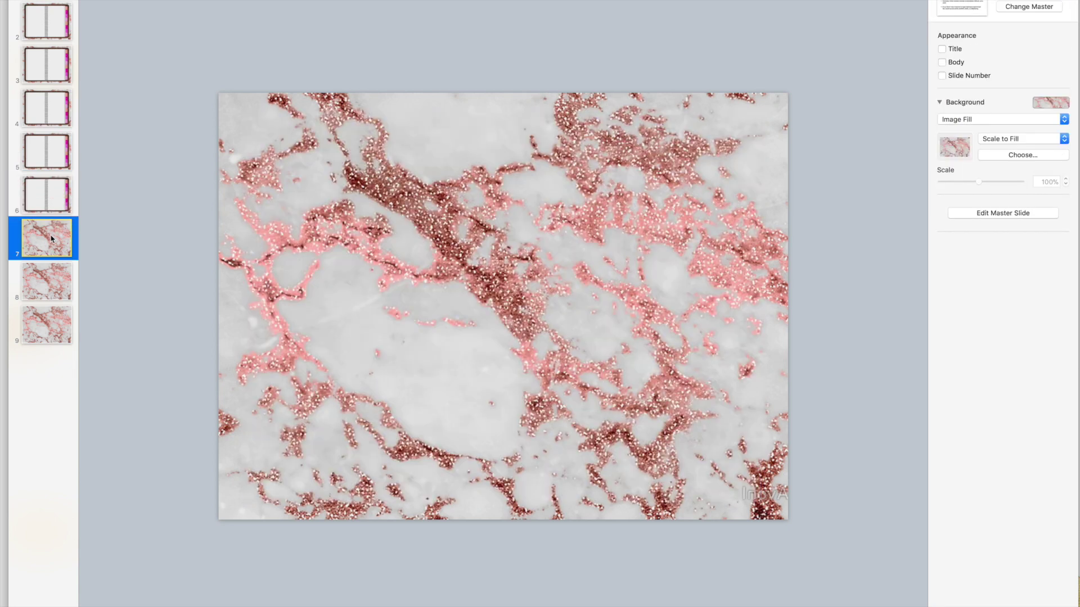
key(super+v)
click(52, 279)
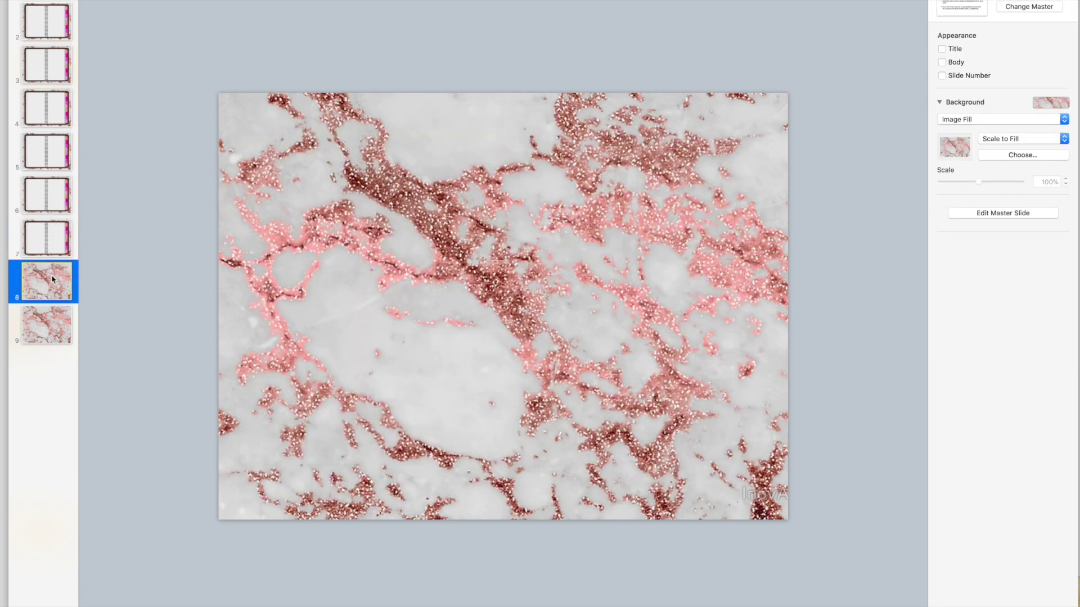
key(super+v)
click(57, 320)
key(super+v)
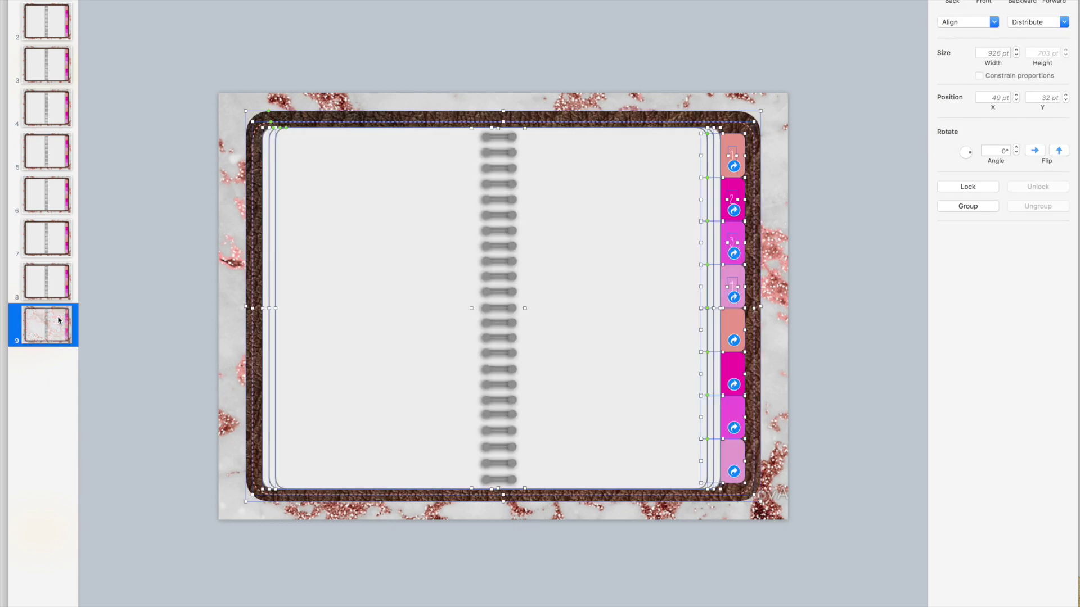